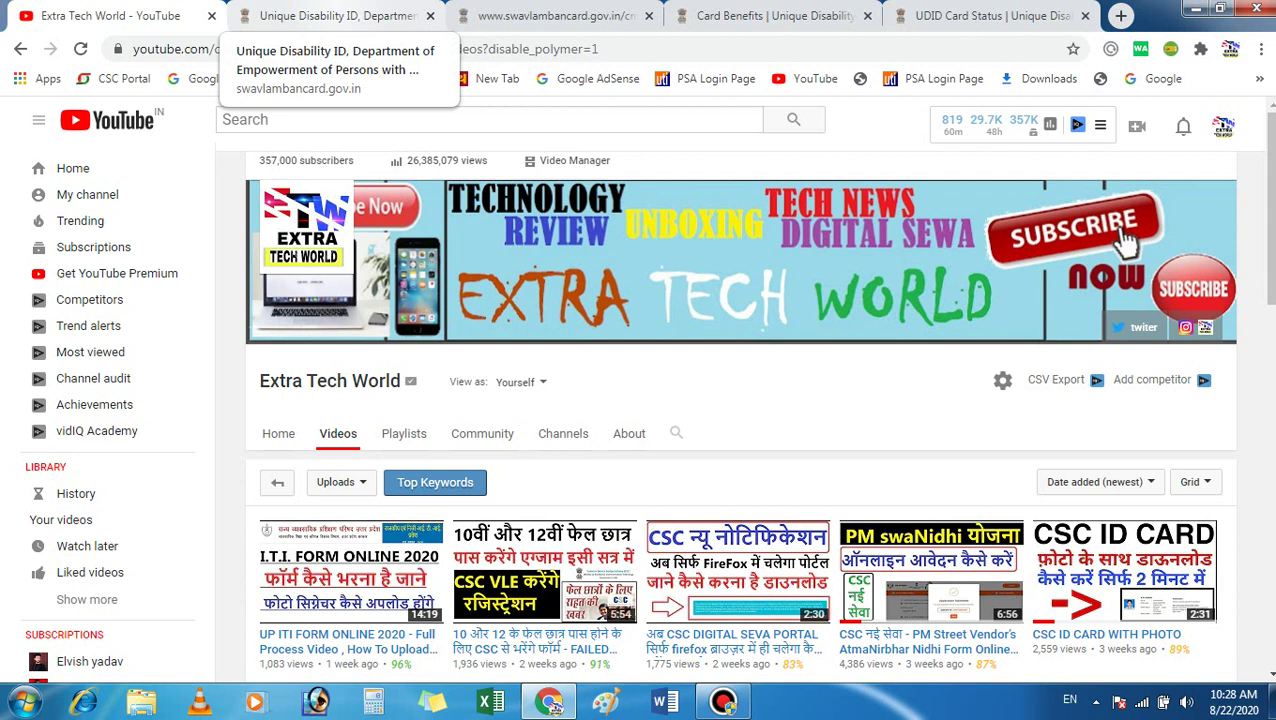
Step: Switch to the Unique Disability ID portal and look over its home page, including the disability certificate and UDID card services
left_click(335, 16)
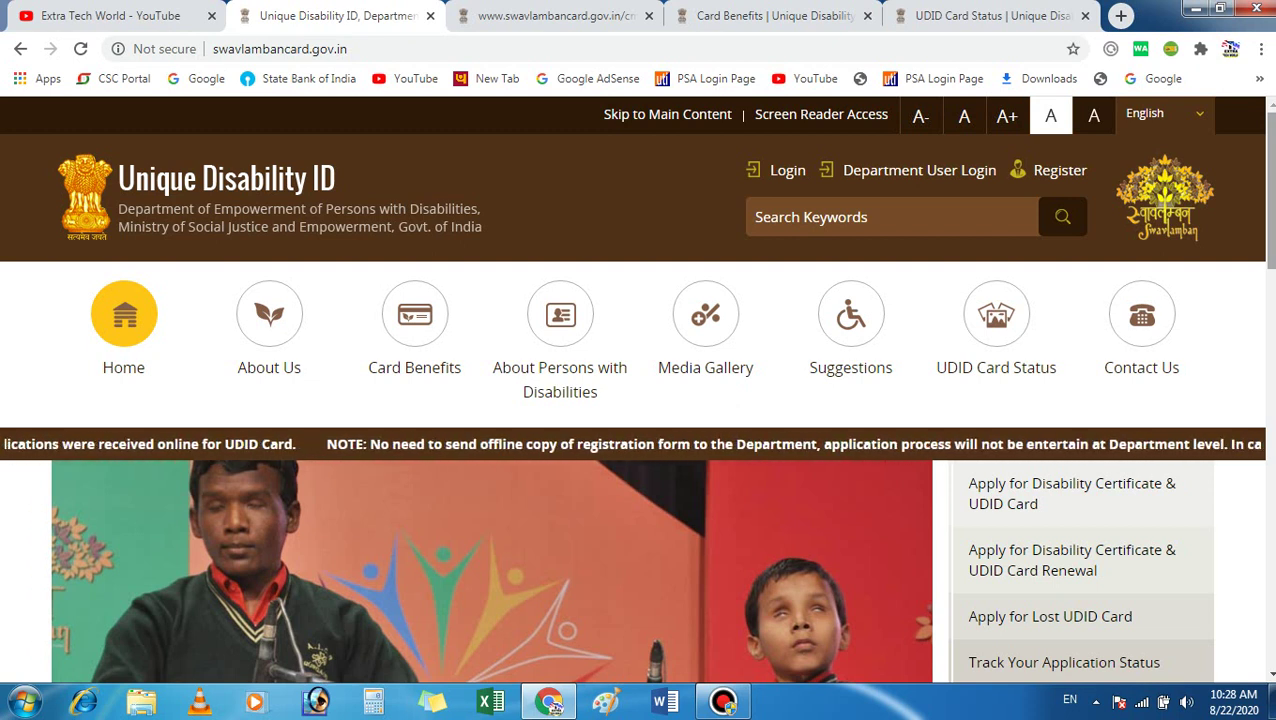
scroll(555, 705, "down", 2)
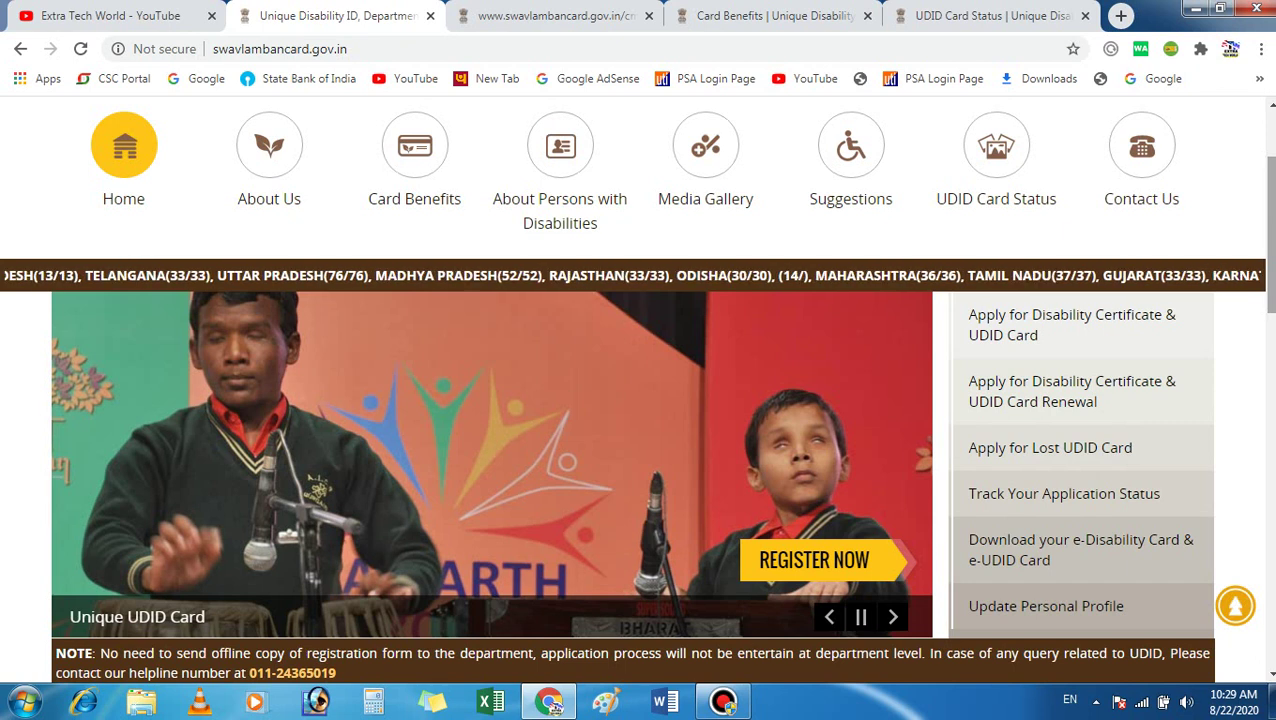
scroll(636, 390, "up", 2)
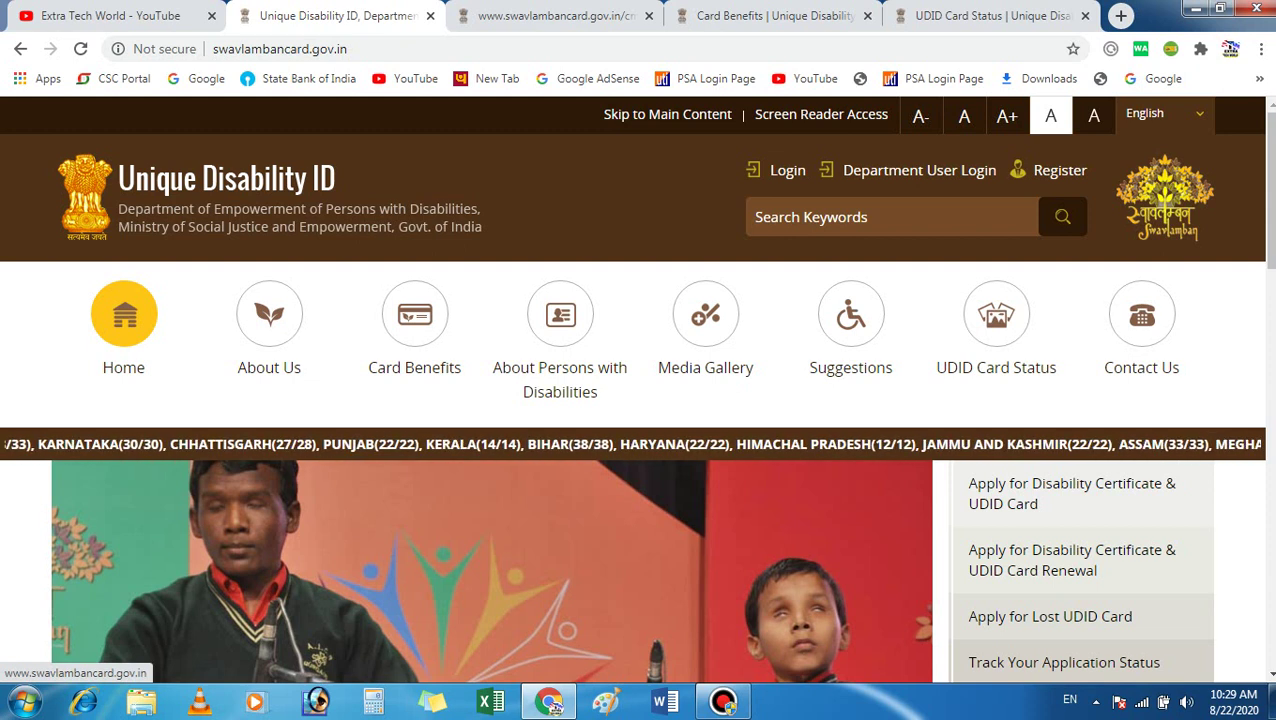
key("Page_Down")
key("Home")
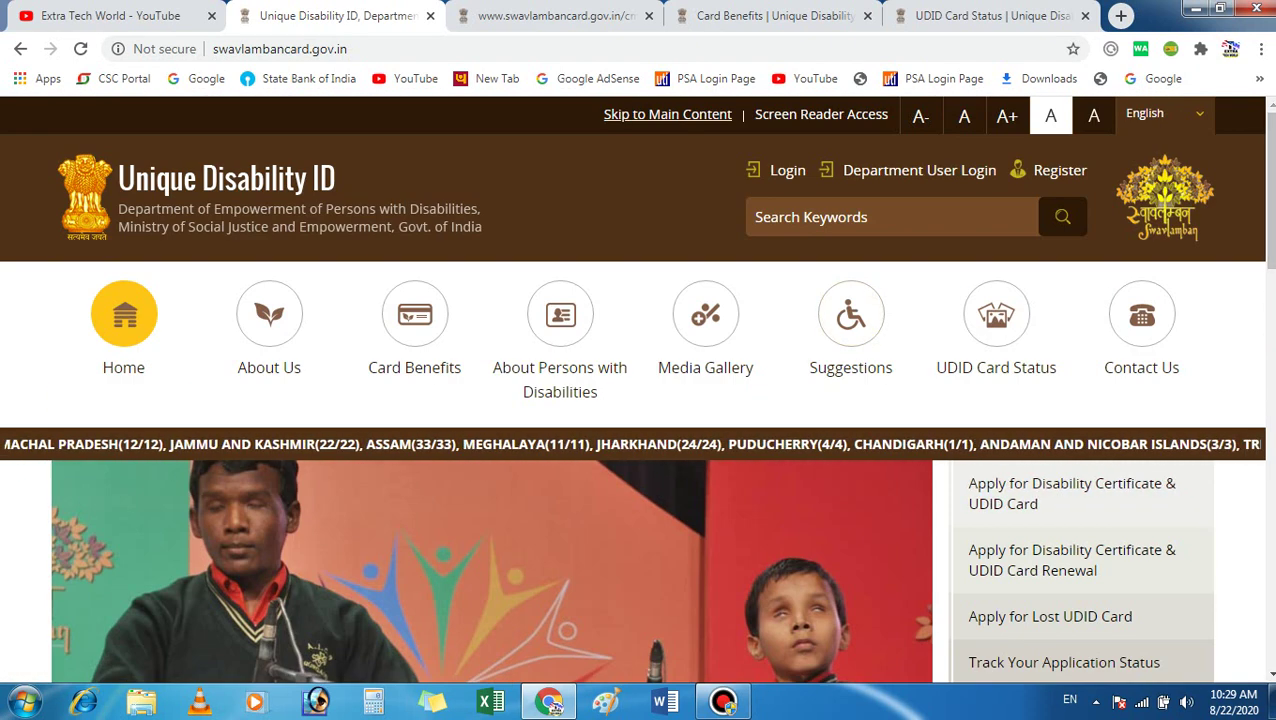
Step: Review the portal's Online Application Guide and Card Benefits pages, and bring up the UDID Card Status page
key("ctrl+Tab")
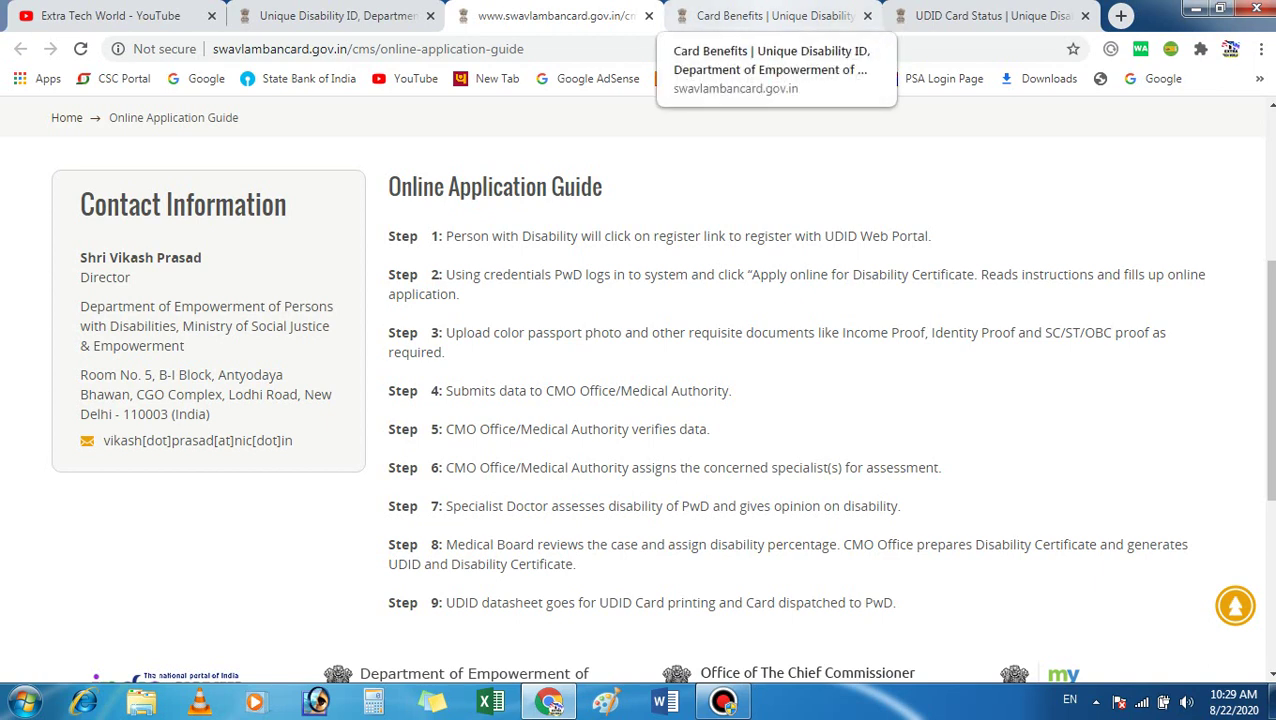
left_click(774, 15)
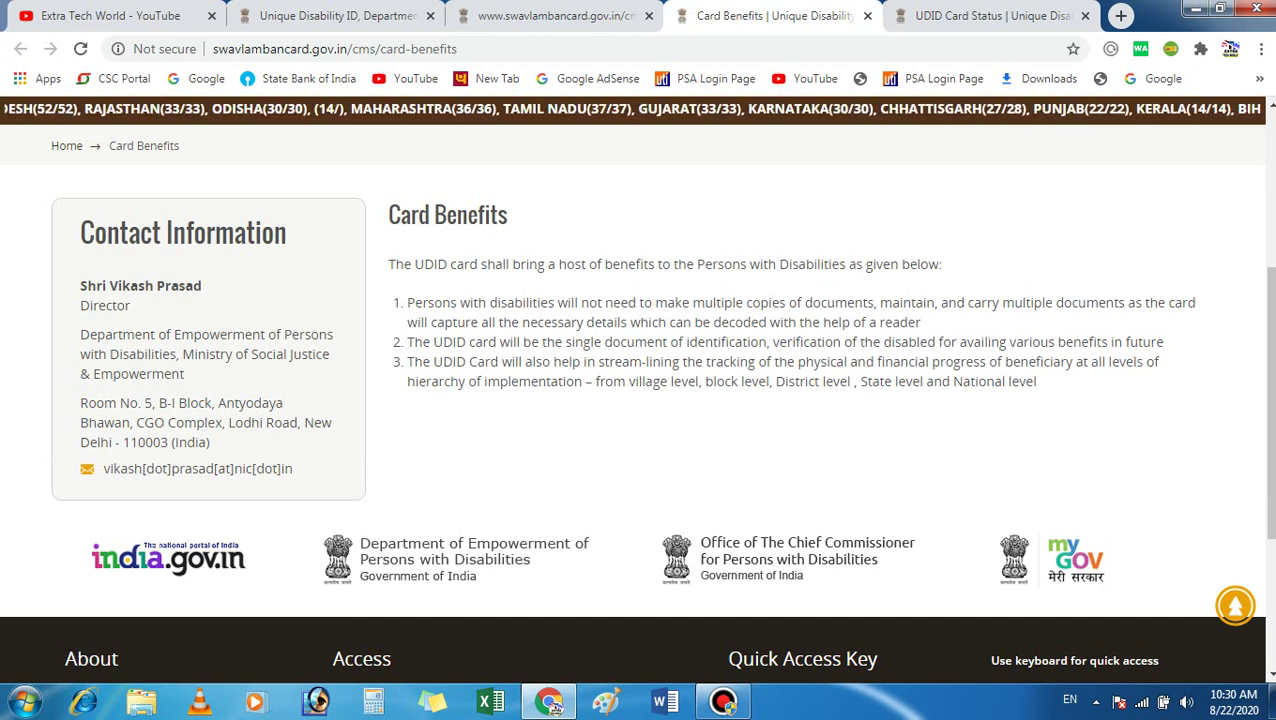
key("ctrl+Tab")
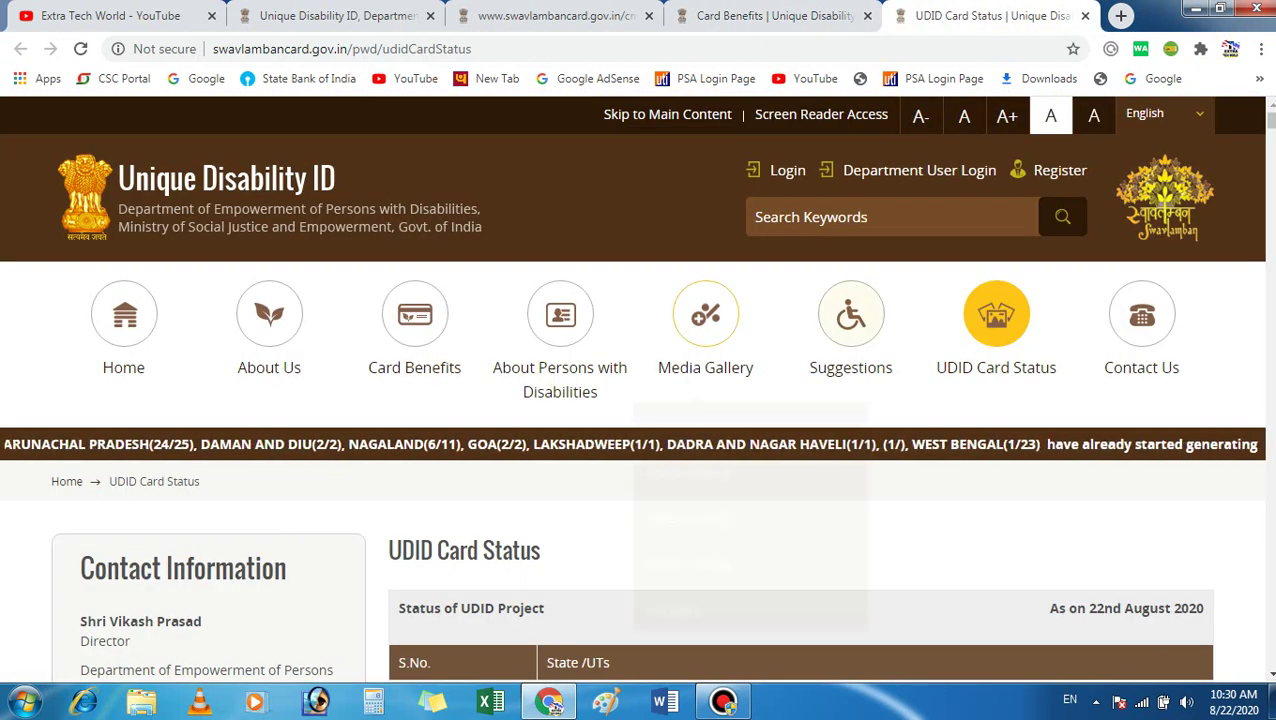
Step: From the portal's home page, open the online registration form for applying for a Disability Certificate & UDID Card
left_click(336, 15)
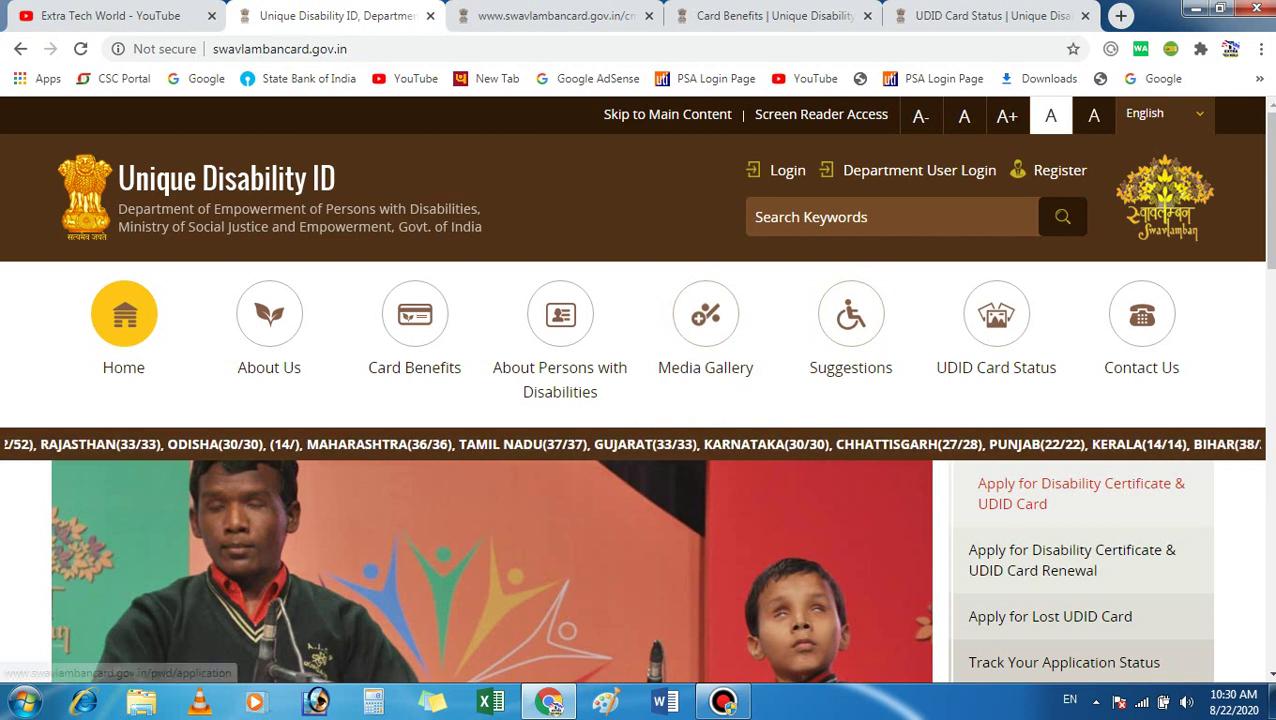
key("Return")
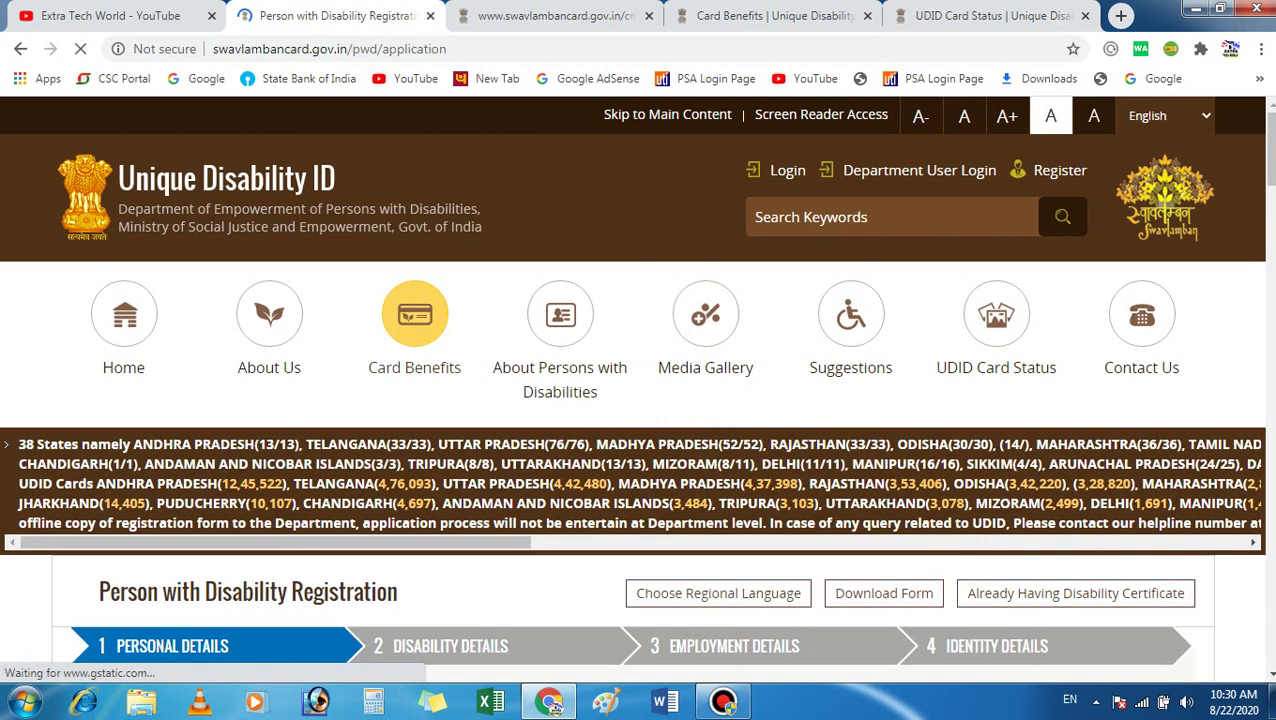
scroll(638, 400, "down", 10)
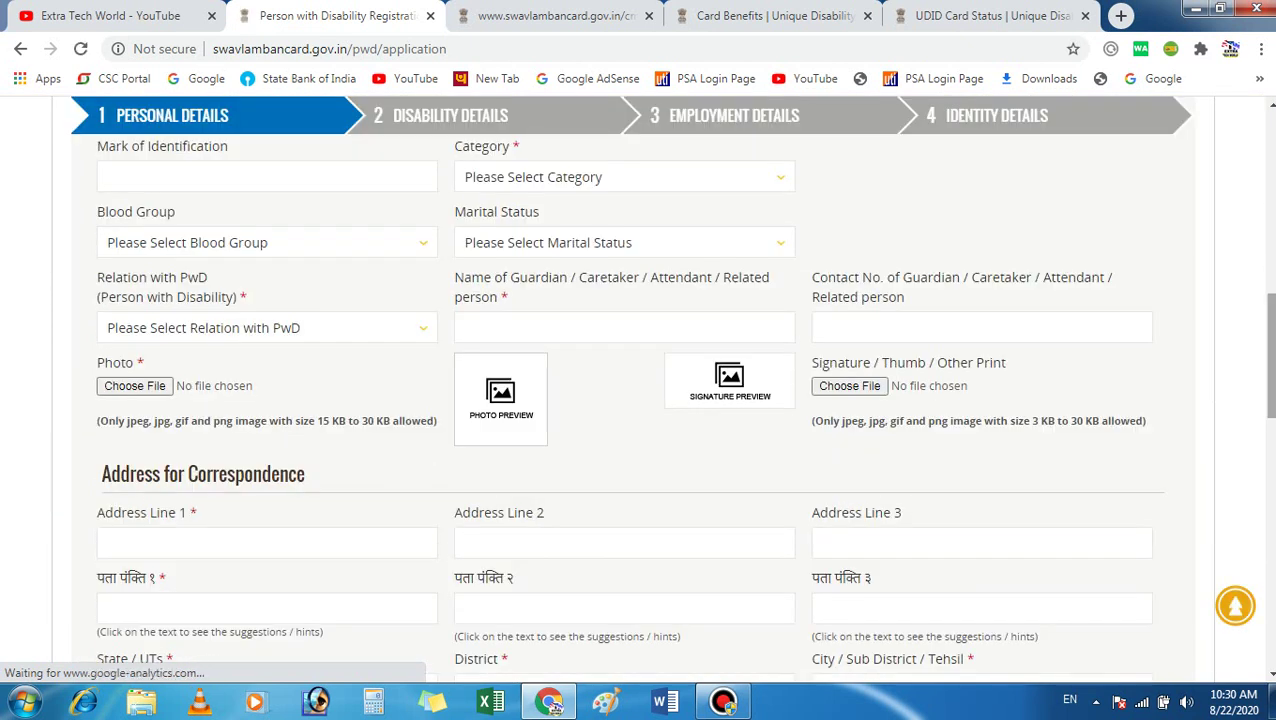
scroll(638, 400, "up", 5)
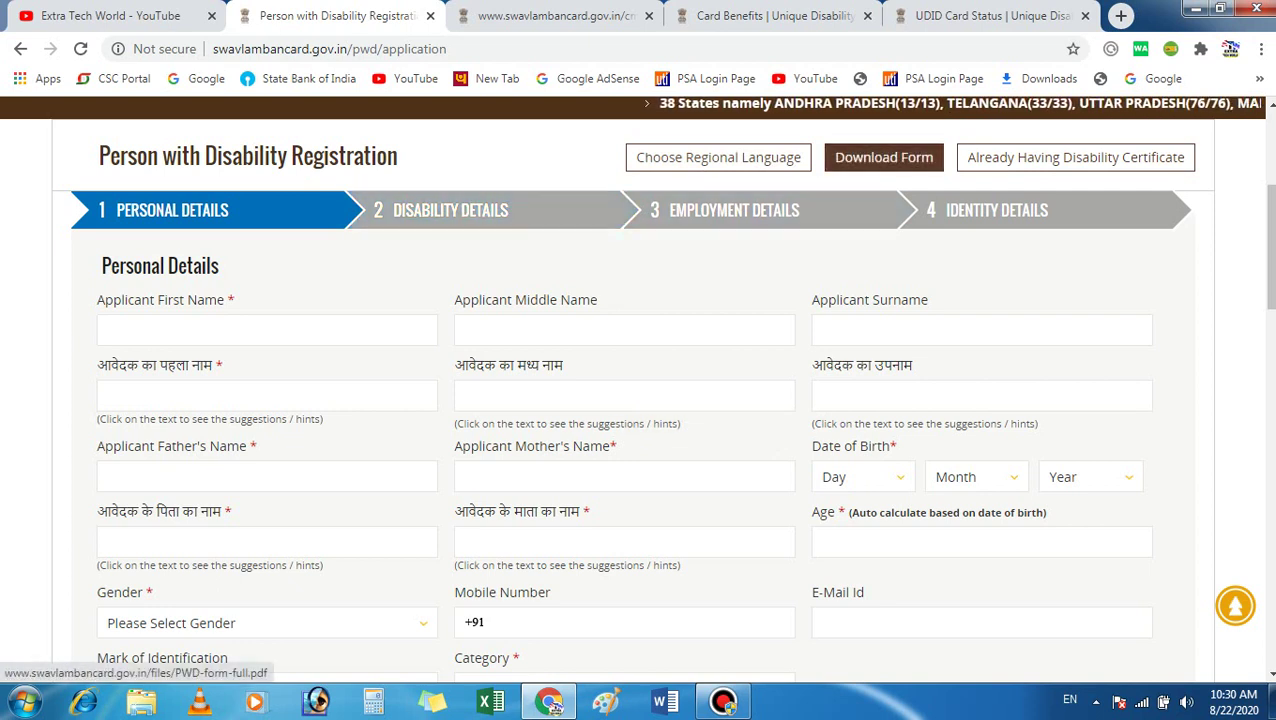
Step: Open the downloadable PDF version of the Person with Disability Registration form
left_click(884, 157)
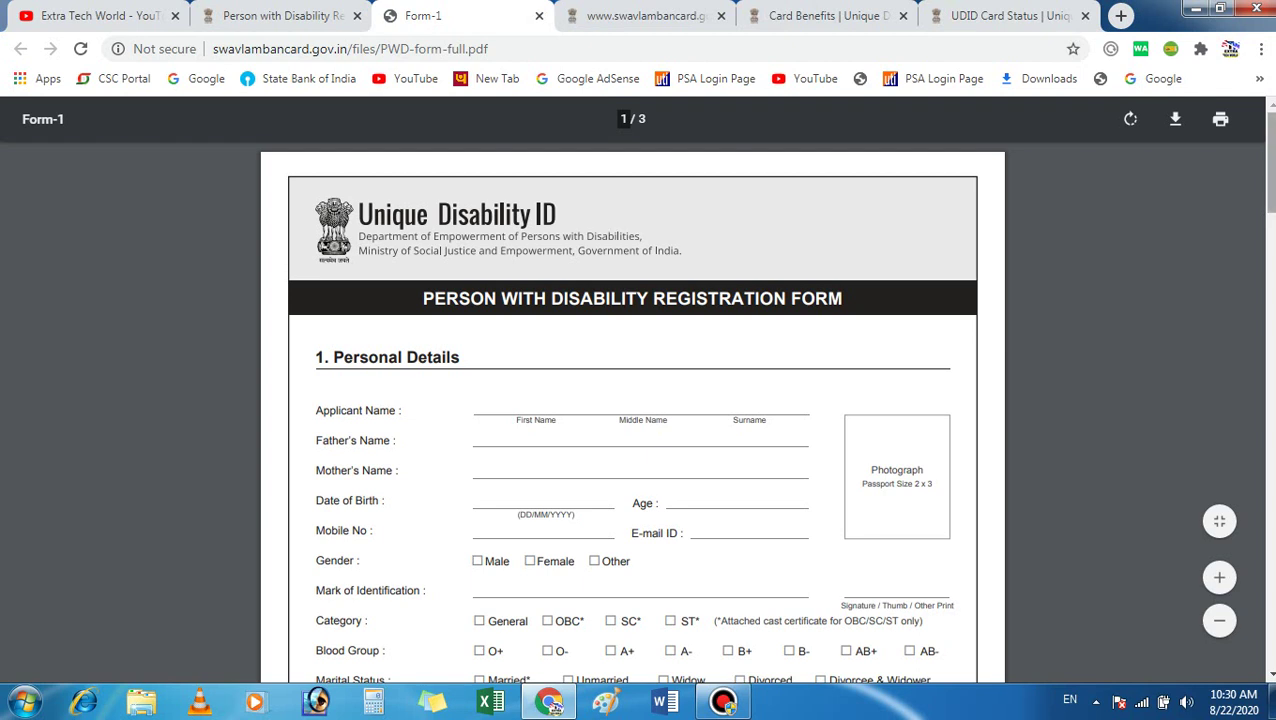
left_click(280, 15)
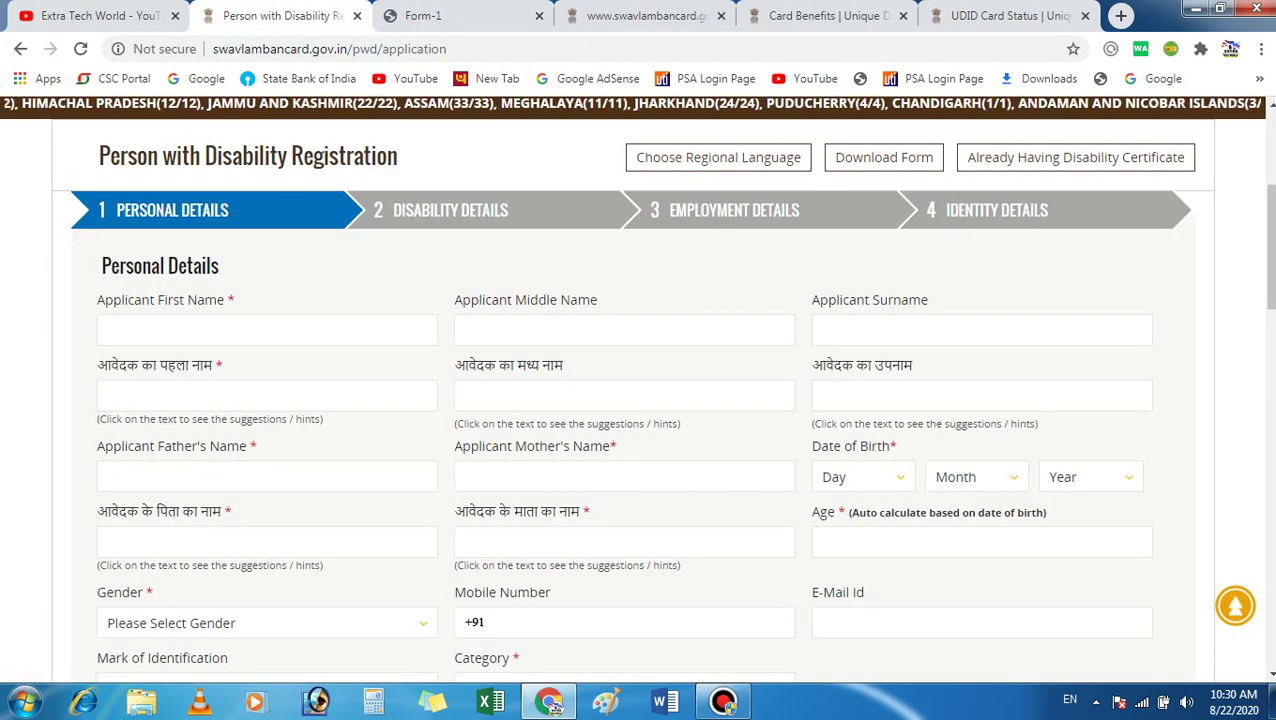
left_click(450, 15)
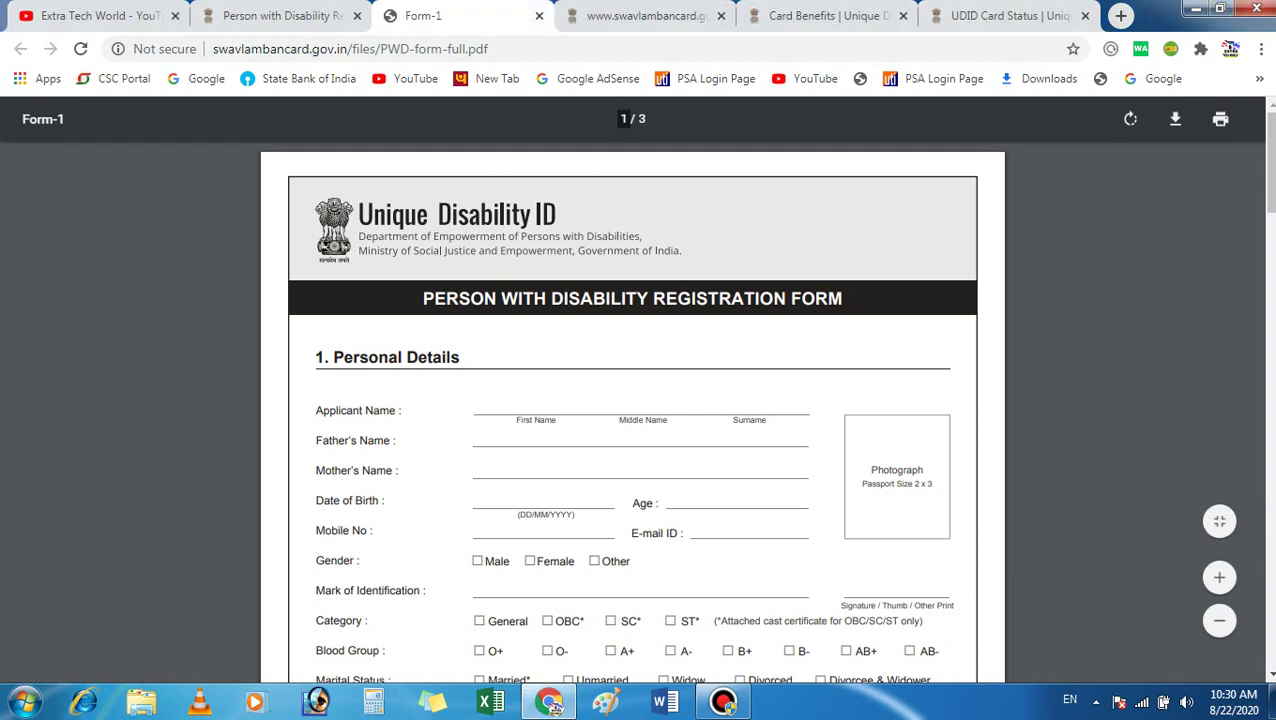
Step: Examine the PDF registration form from the personal details to the applicant's declaration, and return to the online registration form
key("Down")
key("Down")
key("Down")
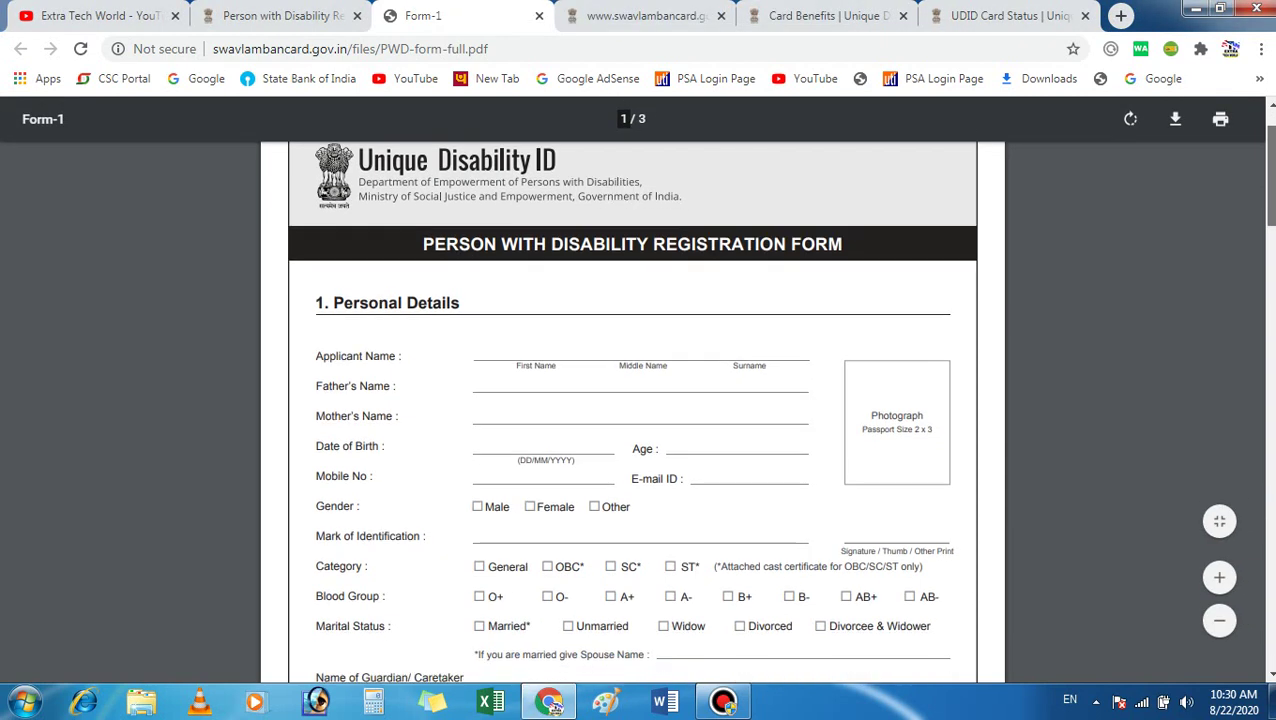
key("Down")
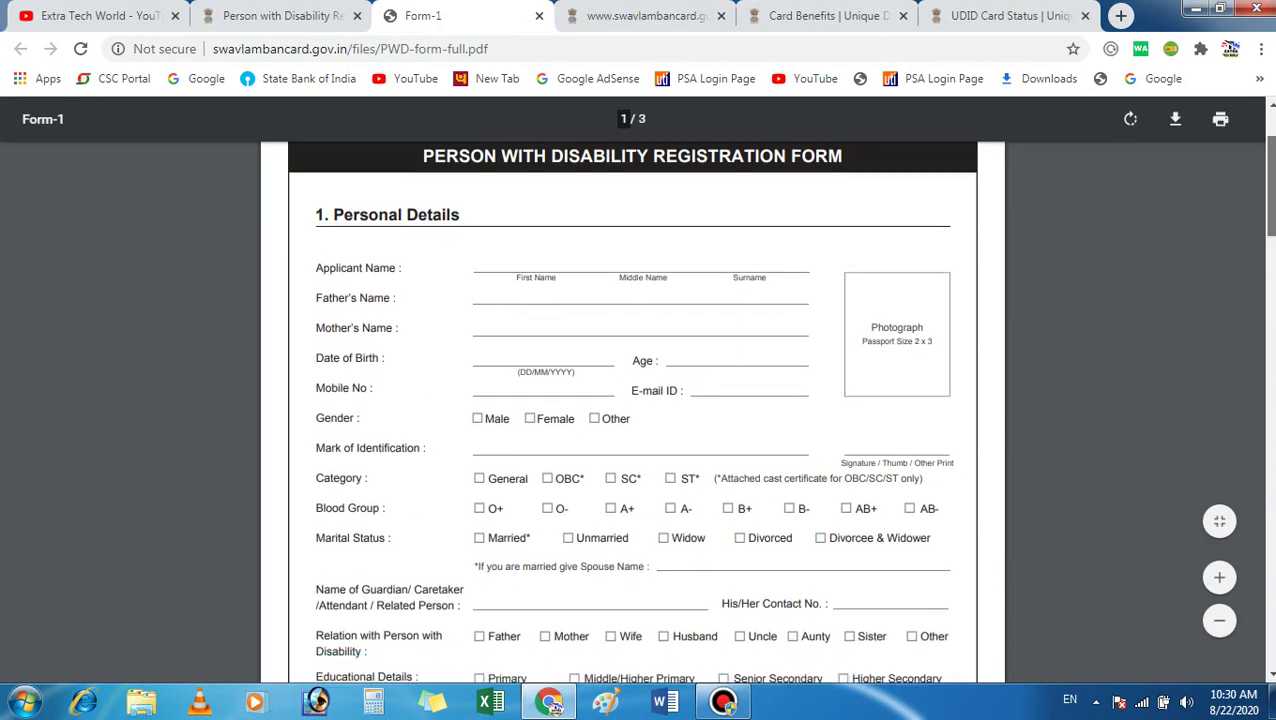
key("Down")
key("Down")
key("Down")
key("Down")
key("Down")
key("Down")
key("Down")
key("Down")
key("Down")
key("Down")
key("Down")
key("Down")
key("Down")
key("Down")
key("Down")
key("Down")
key("Down")
key("Down")
key("Down")
key("Down")
key("Down")
key("Down")
key("Down")
key("Down")
key("Down")
key("Down")
key("Down")
key("Down")
key("Down")
key("Down")
key("Down")
key("Down")
key("Down")
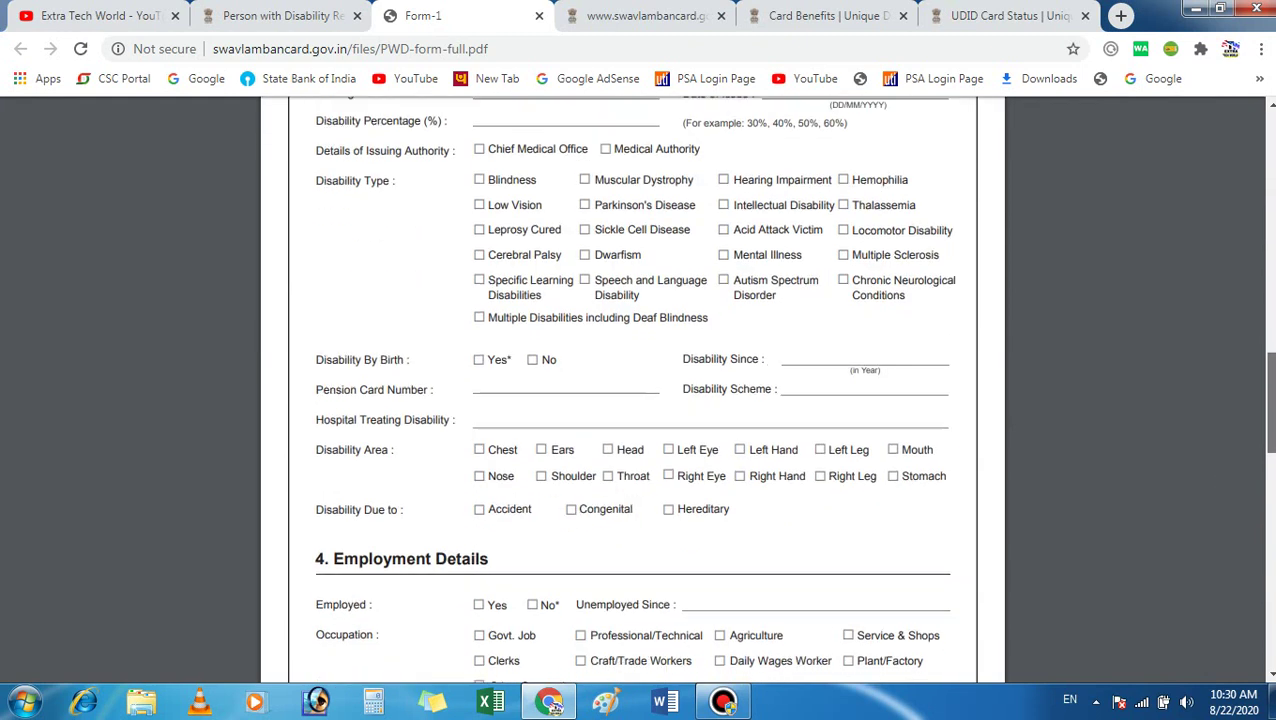
key("Down")
key("Down")
key("Down")
key("Down")
key("Down")
key("Down")
key("Down")
key("Down")
key("Down")
key("Down")
key("Down")
key("Down")
key("Down")
key("Down")
key("Down")
key("Down")
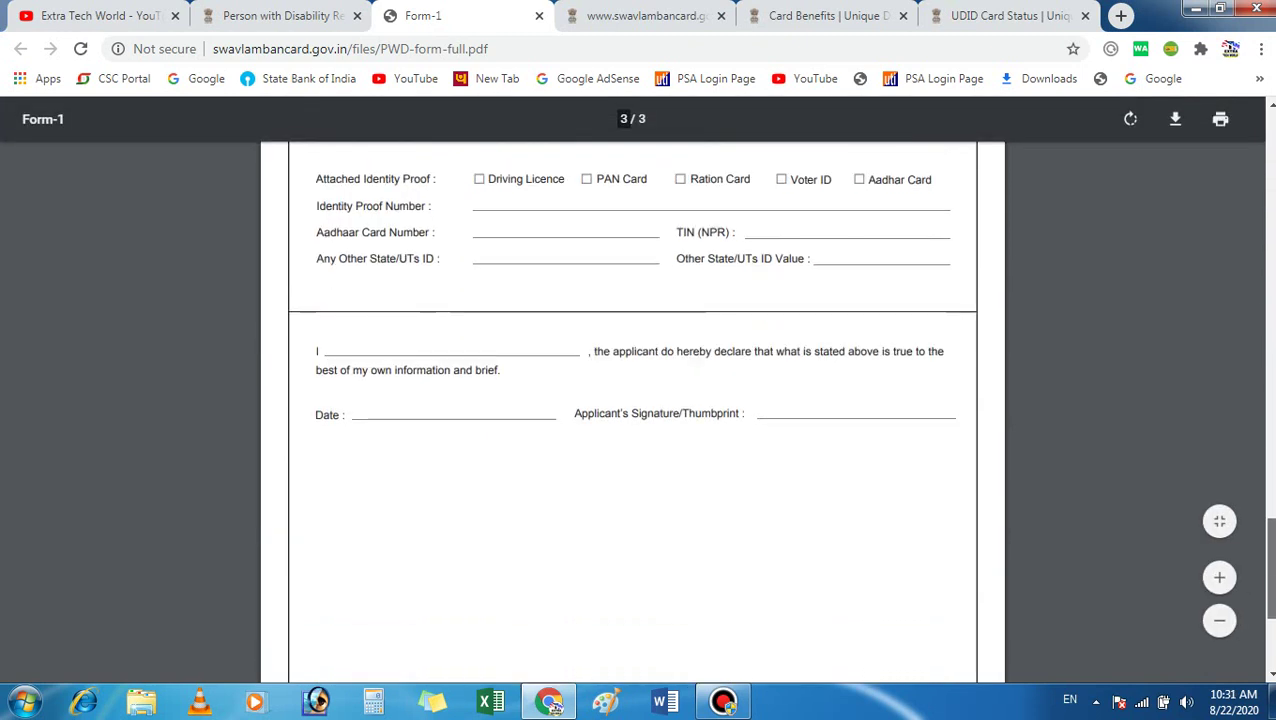
key("Home")
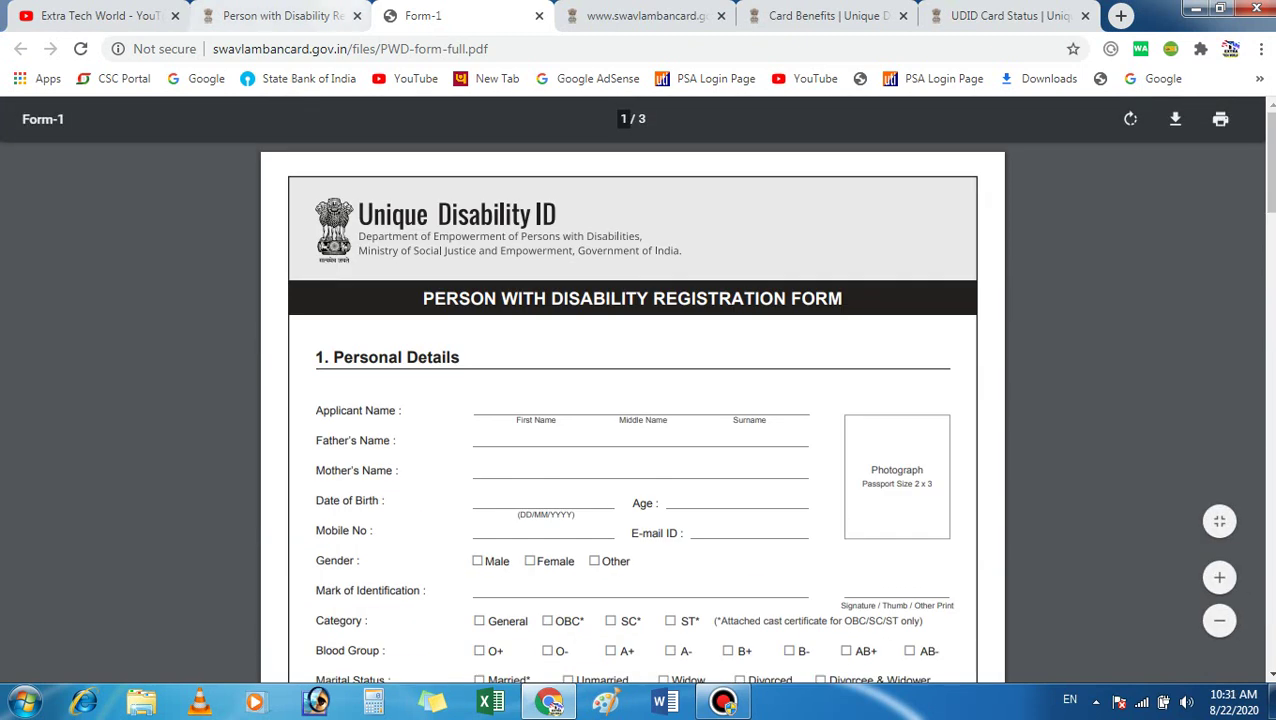
key("ctrl+shift+Tab")
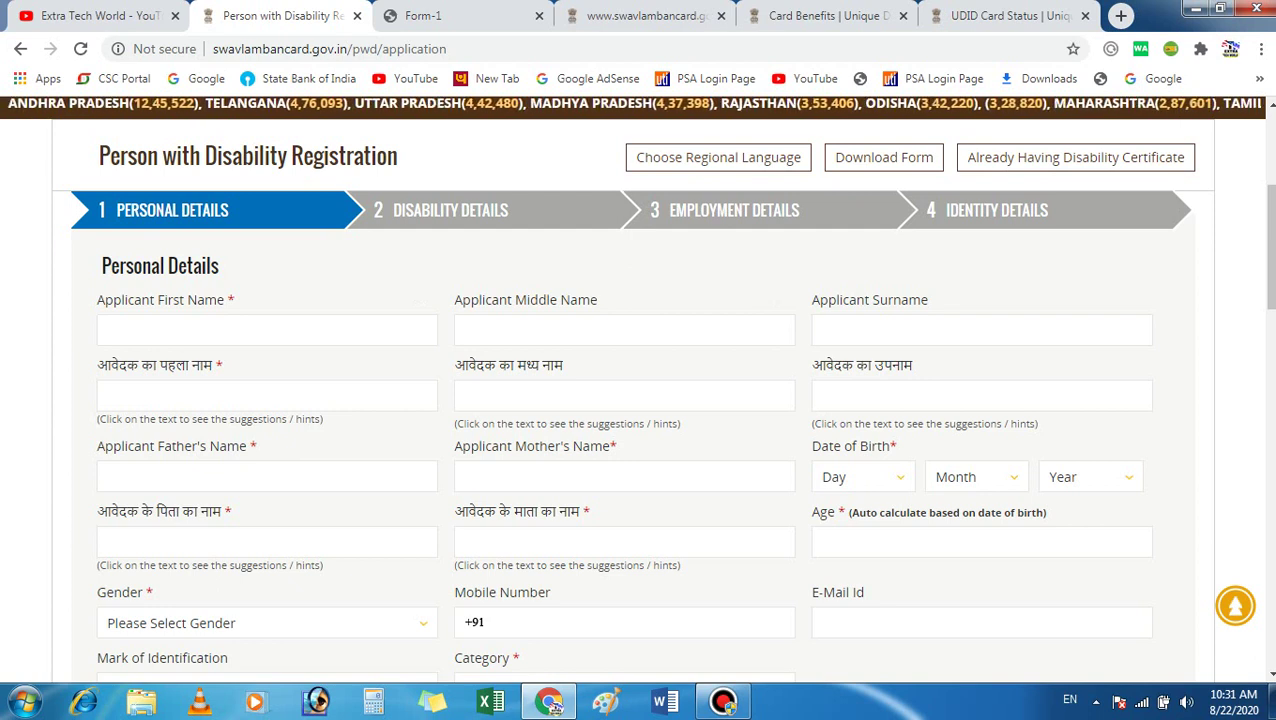
Step: Inspect the applicant's first, middle and surname fields in English and Hindi under Personal Details
left_click_drag(142, 299, 204, 299)
left_click(108, 329)
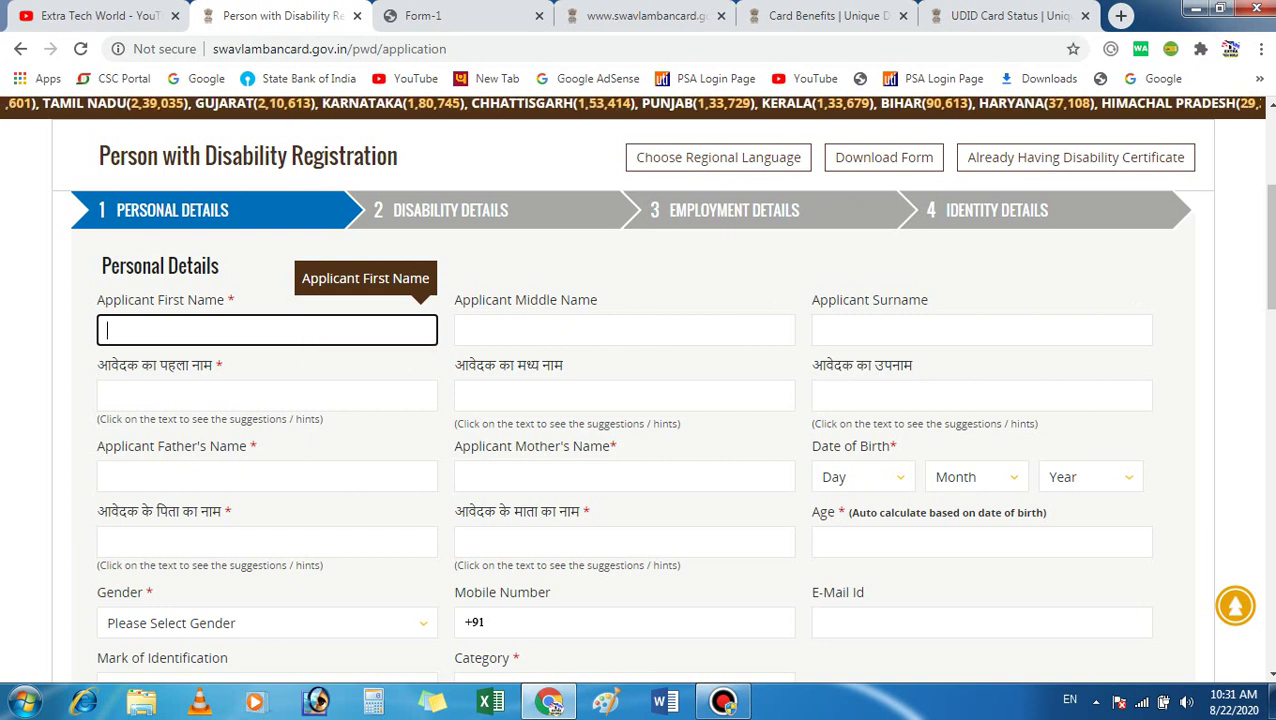
left_click(340, 366)
left_click(266, 412)
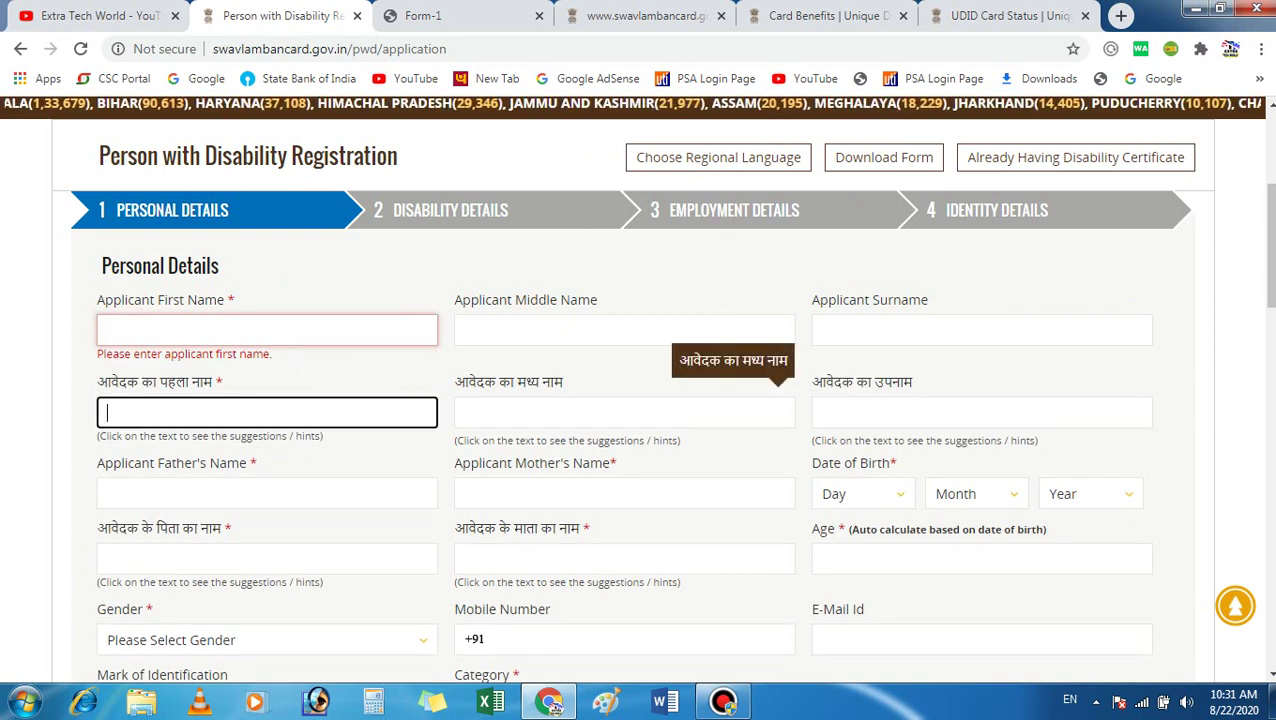
left_click(624, 412)
left_click(981, 412)
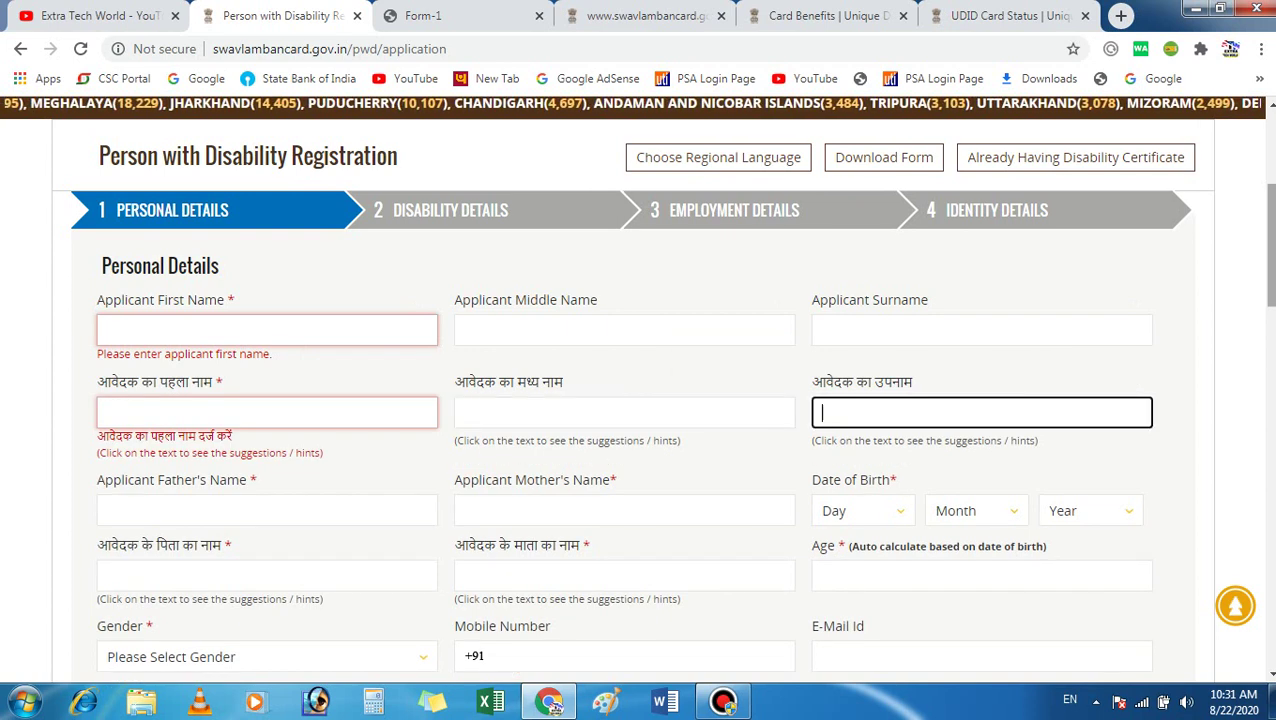
Step: Inspect the father's name fields, the Hindi mother's name field and the auto-calculated age field
scroll(638, 400, "down", 2)
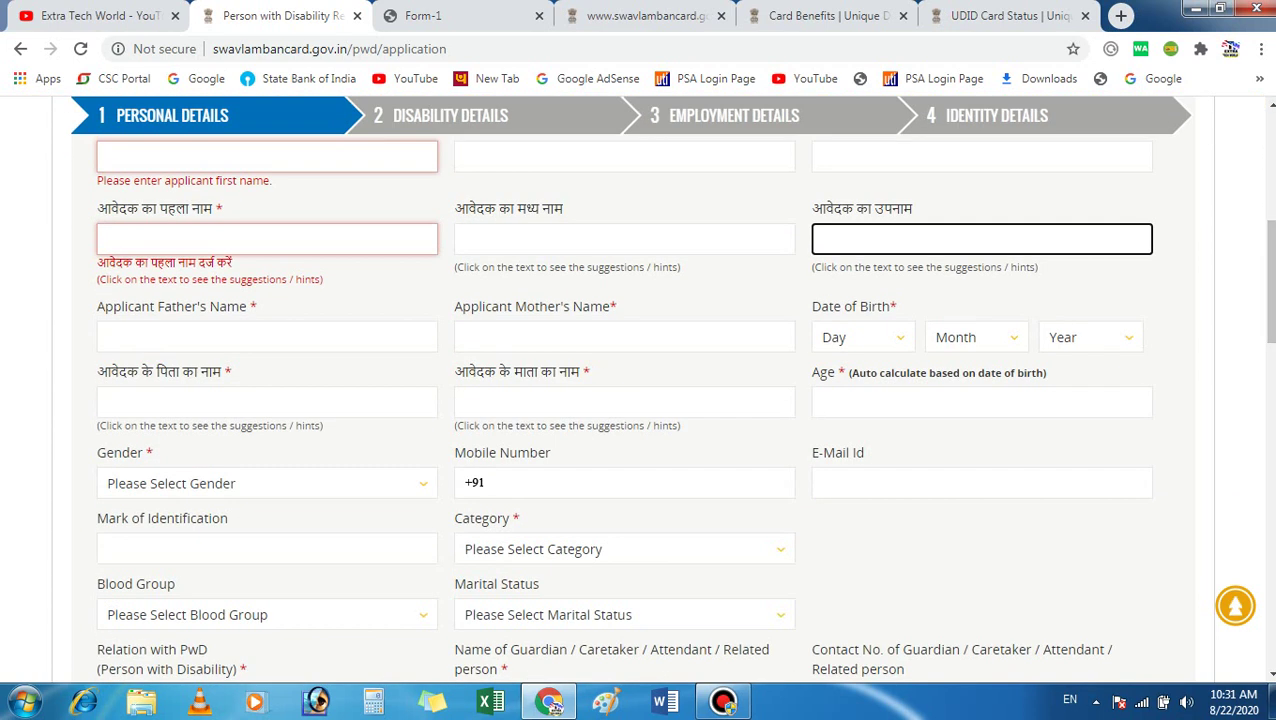
left_click(266, 336)
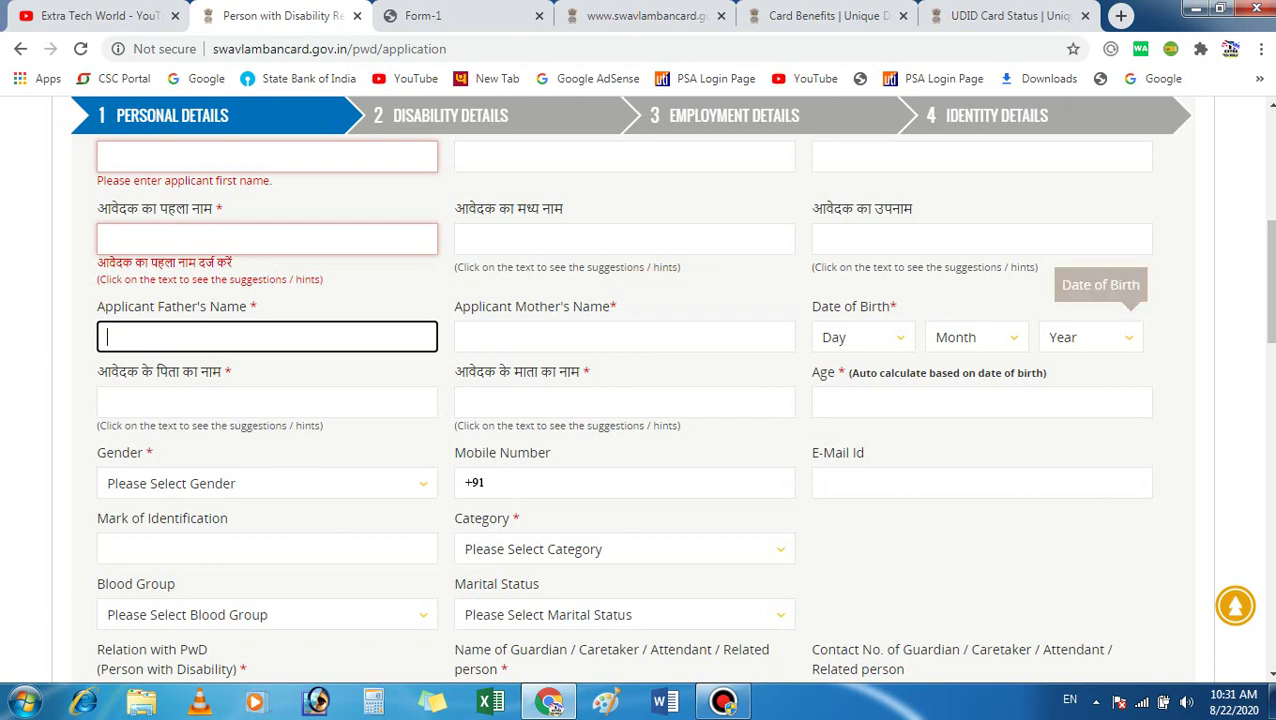
left_click(267, 402)
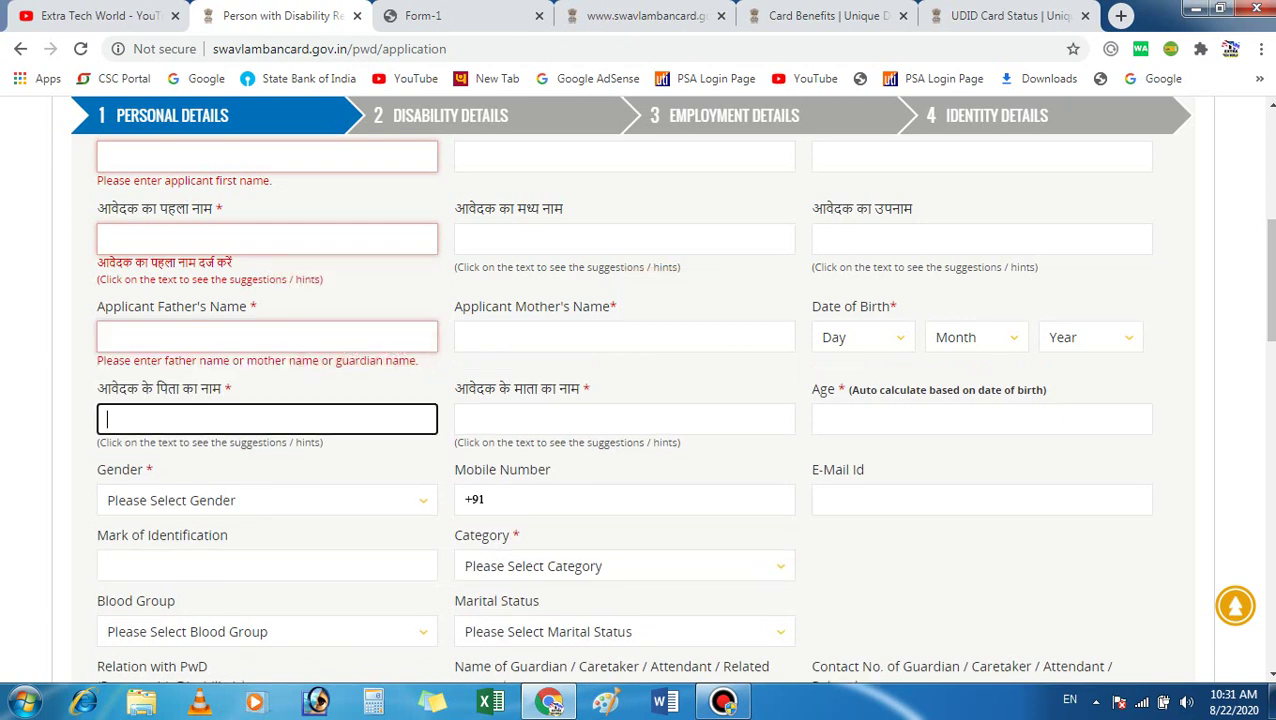
left_click(624, 418)
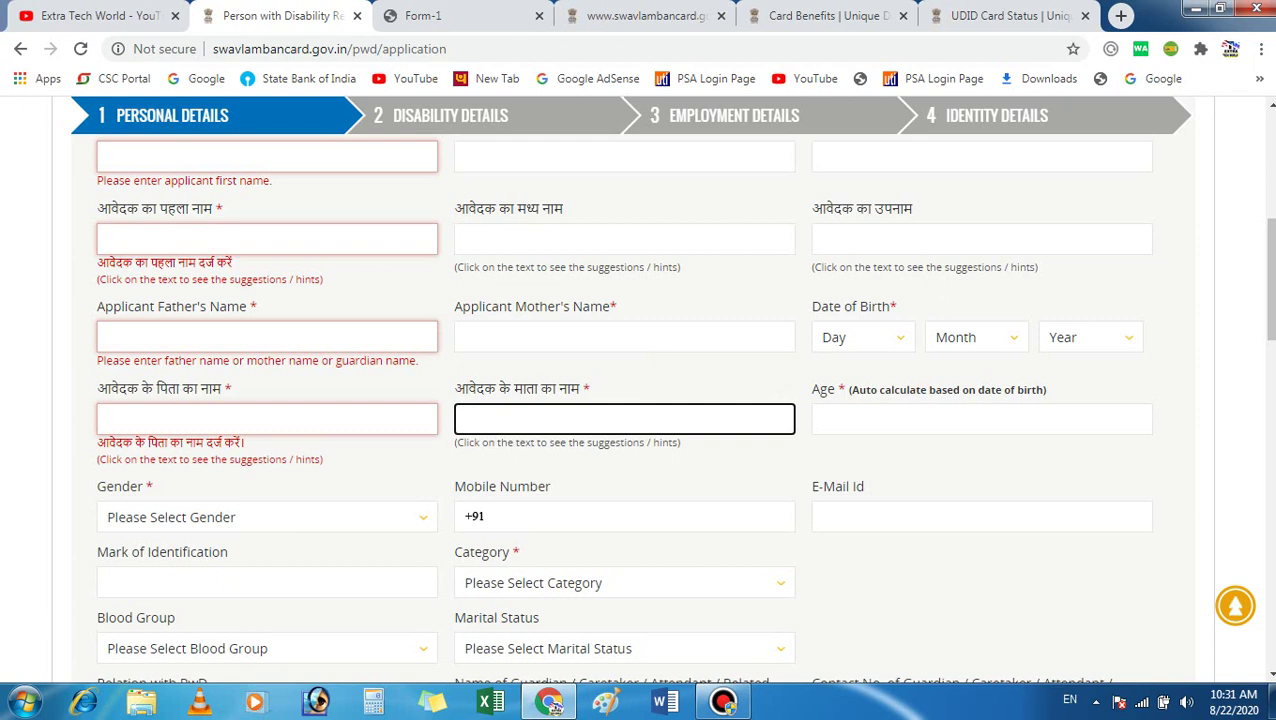
left_click_drag(823, 390, 942, 391)
left_click(981, 419)
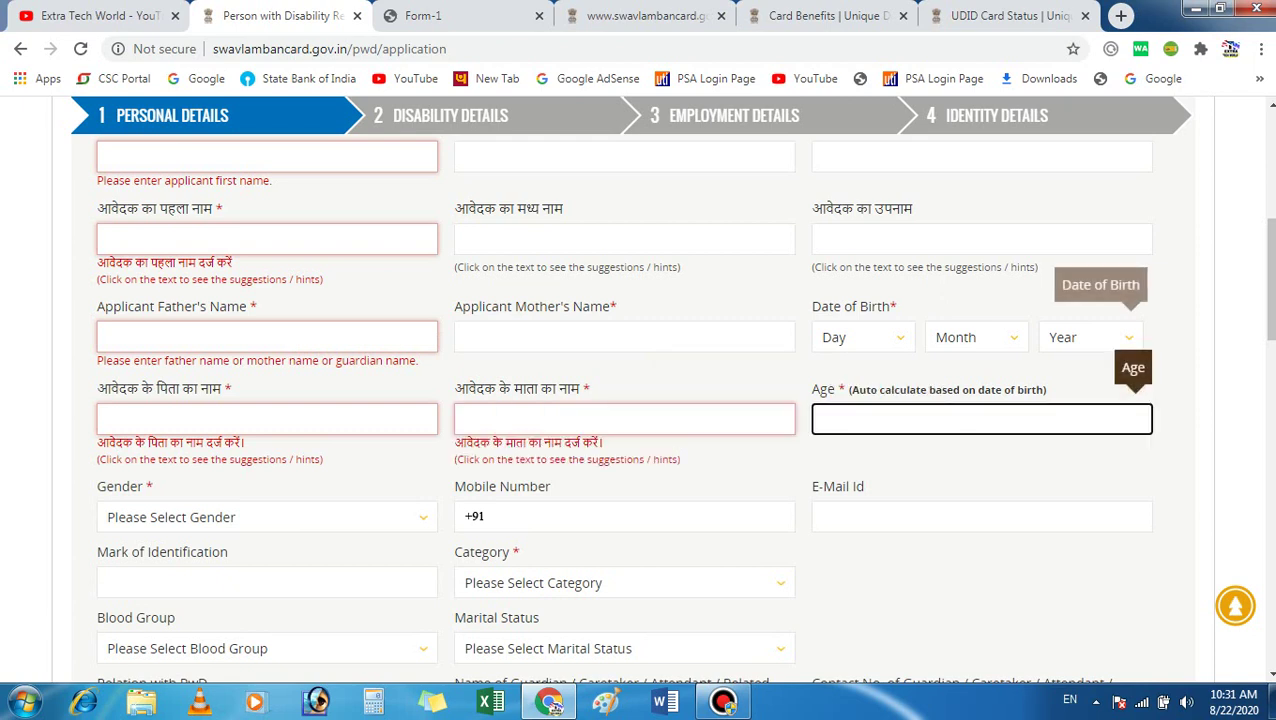
Step: Select the day, month and year of the applicant's date of birth
left_click(862, 337)
left_click(858, 381)
left_click(975, 337)
left_click(945, 378)
left_click(1090, 337)
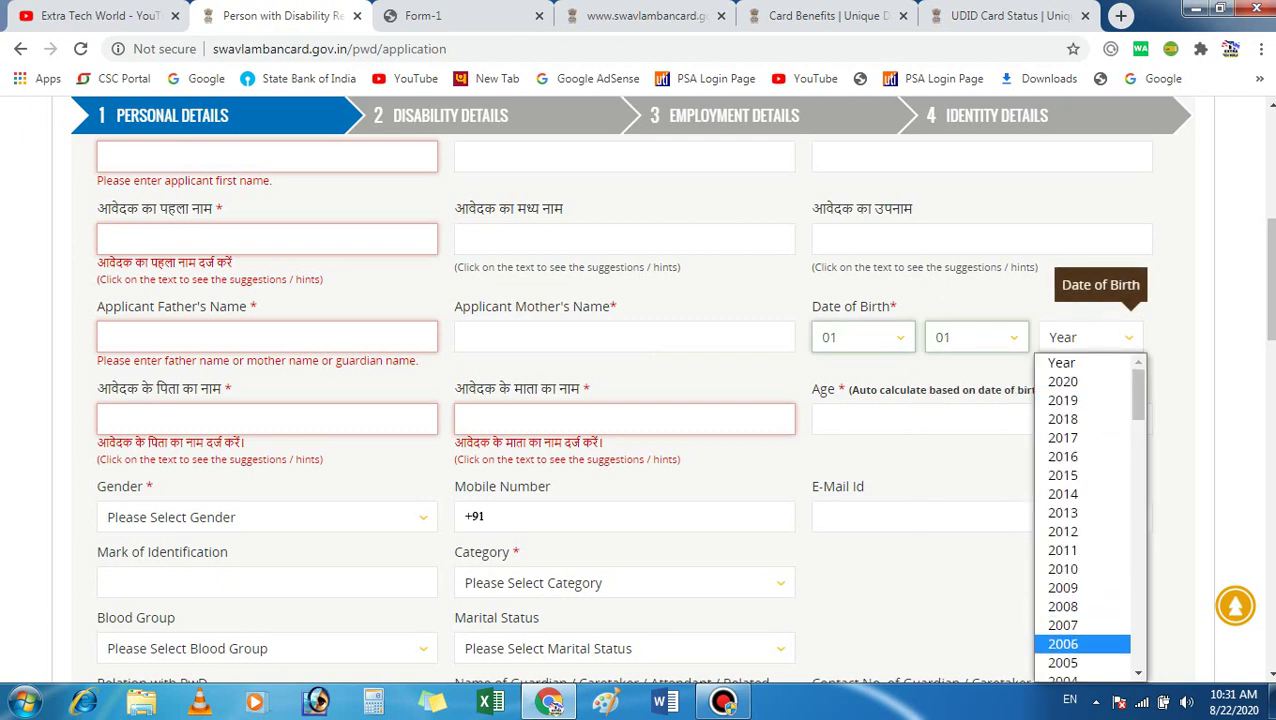
left_click(1063, 662)
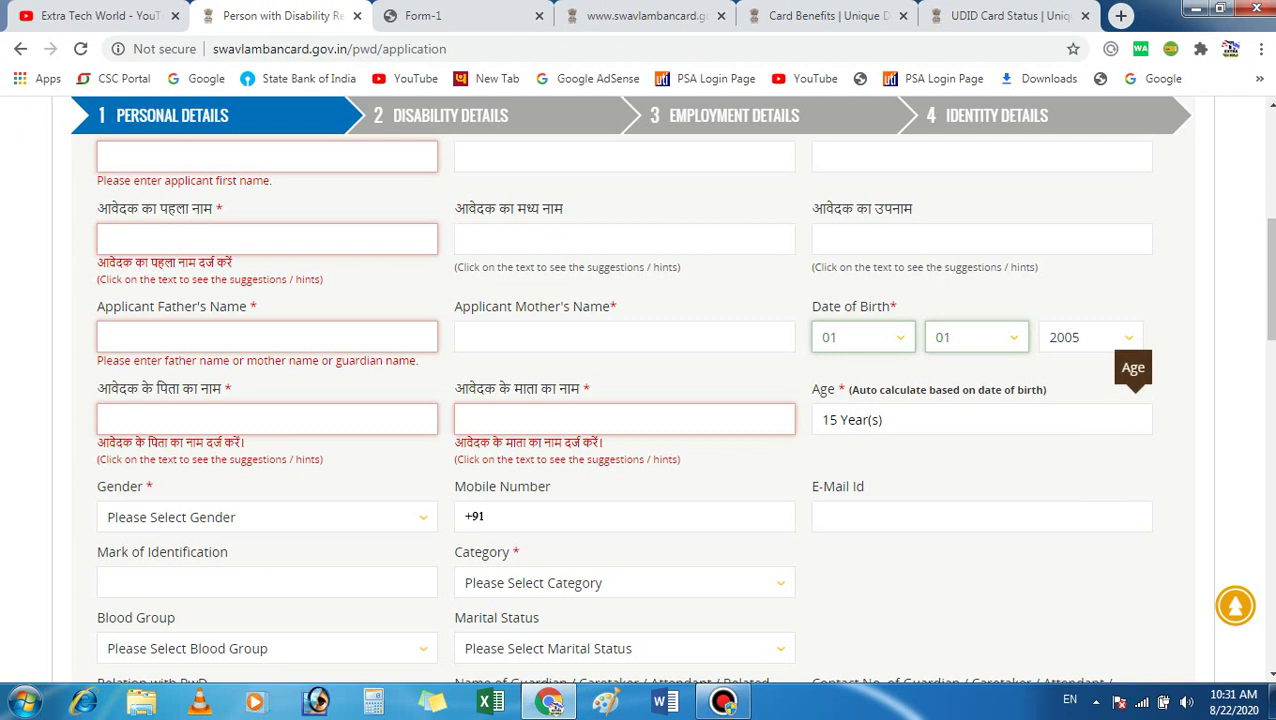
Step: Look through the available gender options without choosing one
left_click(406, 517)
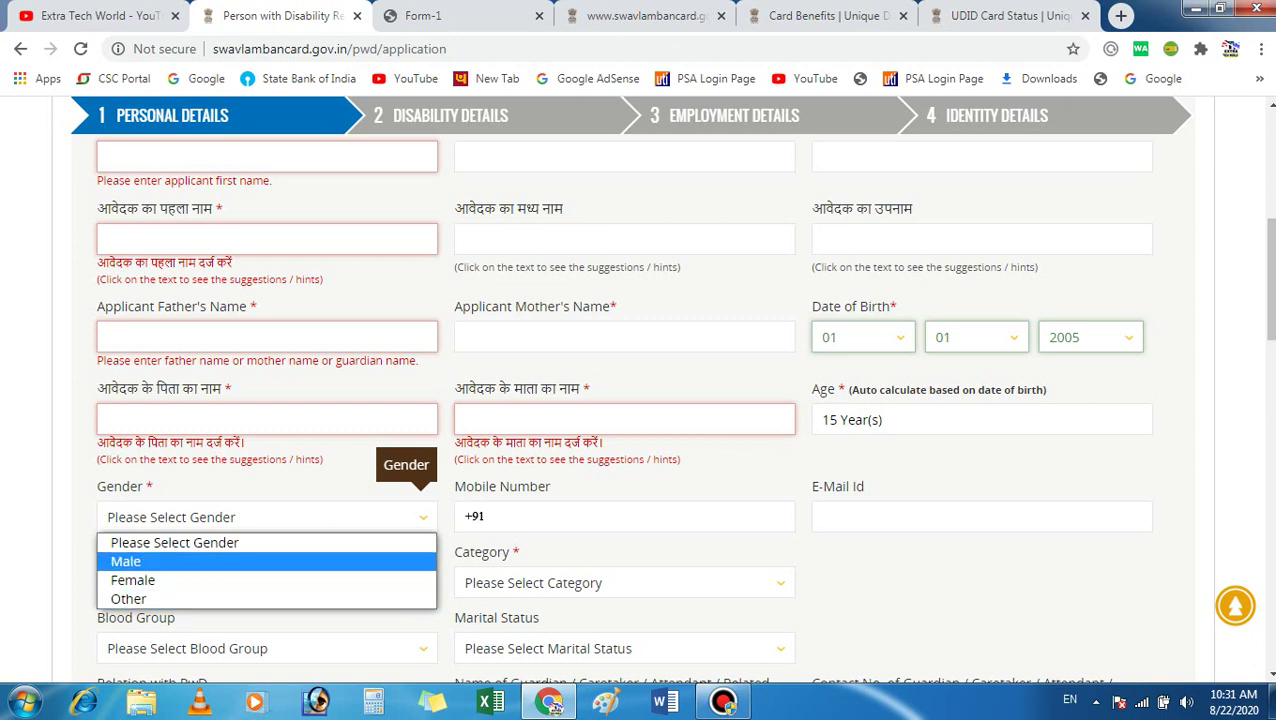
key("Escape")
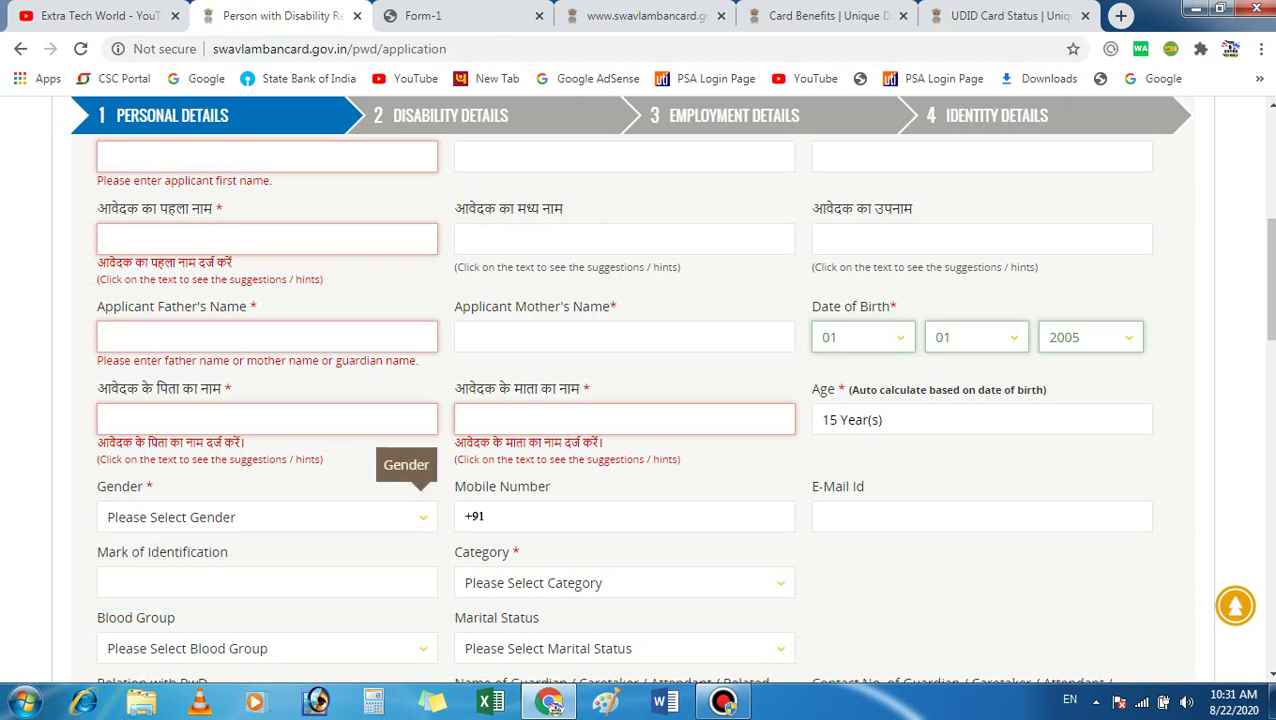
left_click(266, 517)
key("Escape")
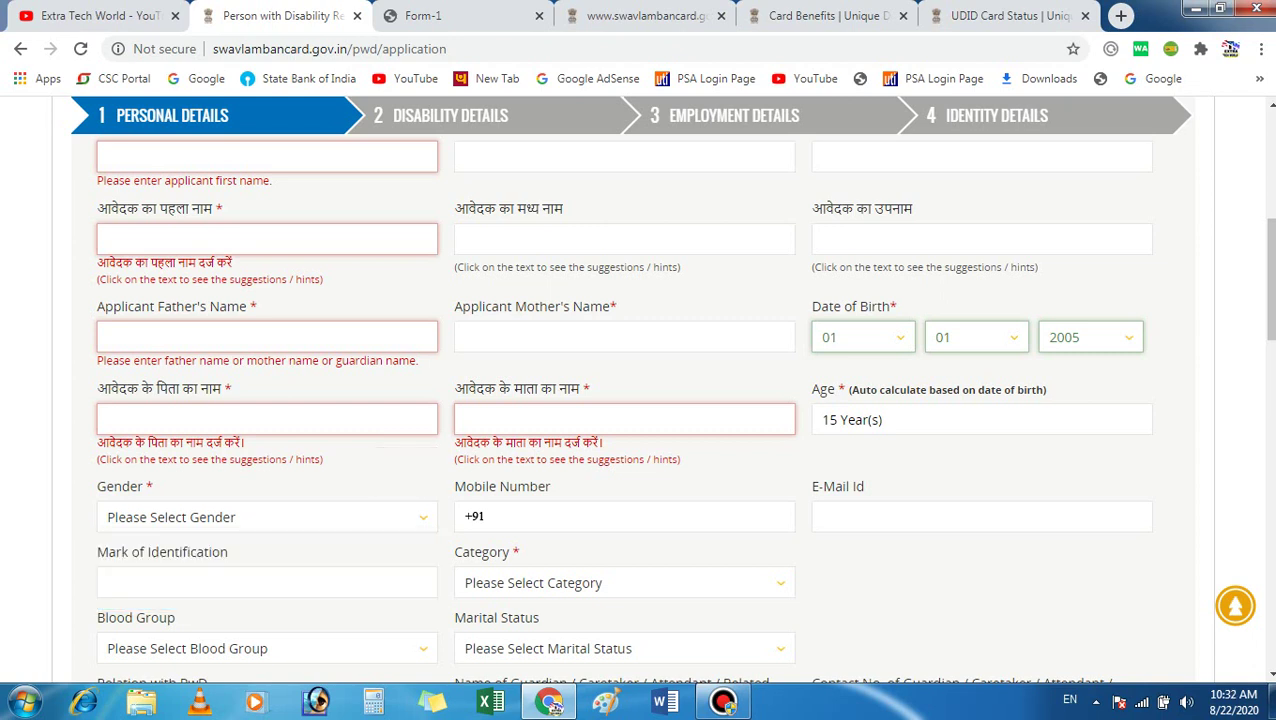
Step: Inspect the Mobile Number and E-Mail Id fields in the personal details
key("Tab")
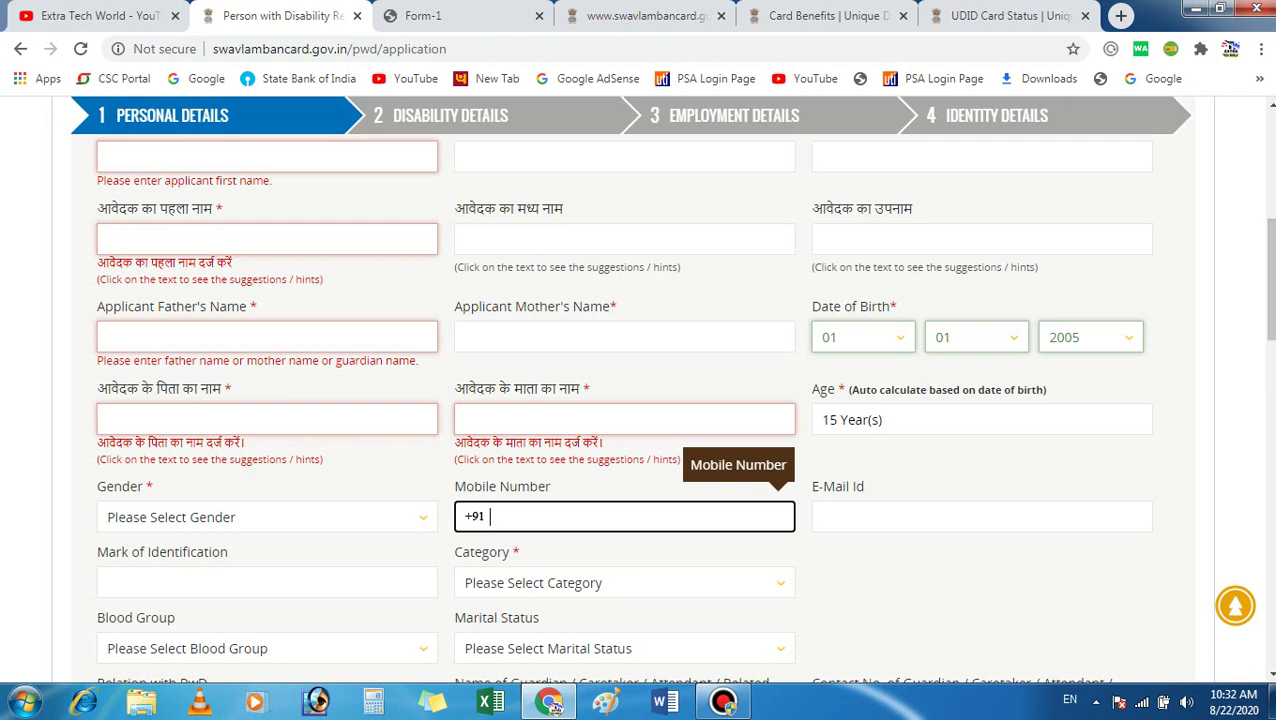
left_click_drag(454, 486, 551, 486)
left_click(490, 516)
left_click_drag(810, 486, 864, 486)
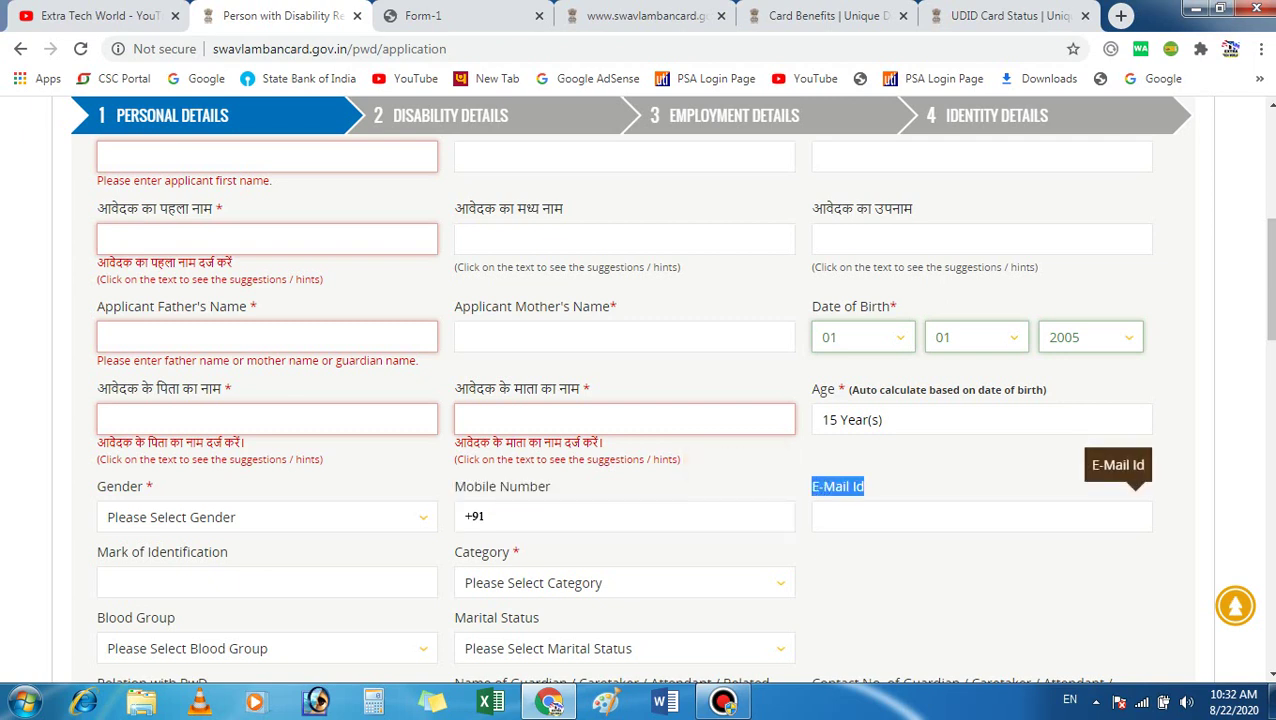
Step: Inspect the E-Mail Id and Mark of Identification fields, glancing at the category list in between
left_click(822, 516)
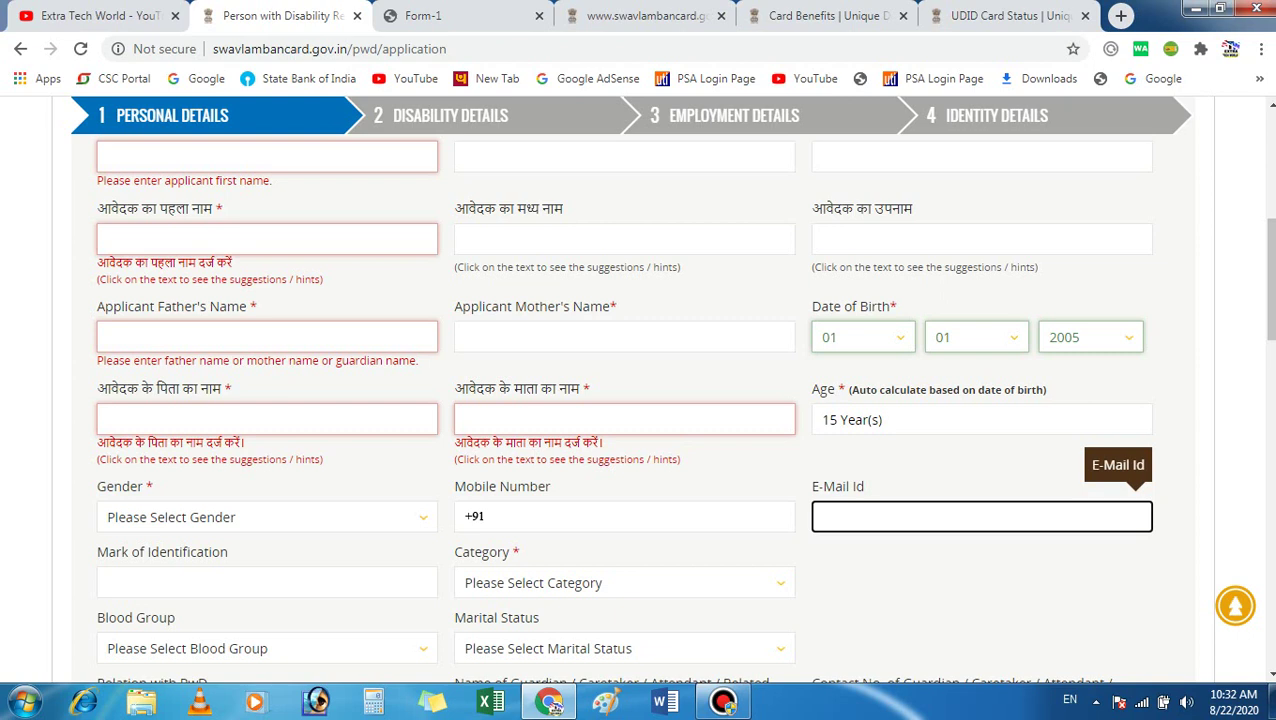
left_click_drag(109, 552, 196, 552)
left_click(196, 582)
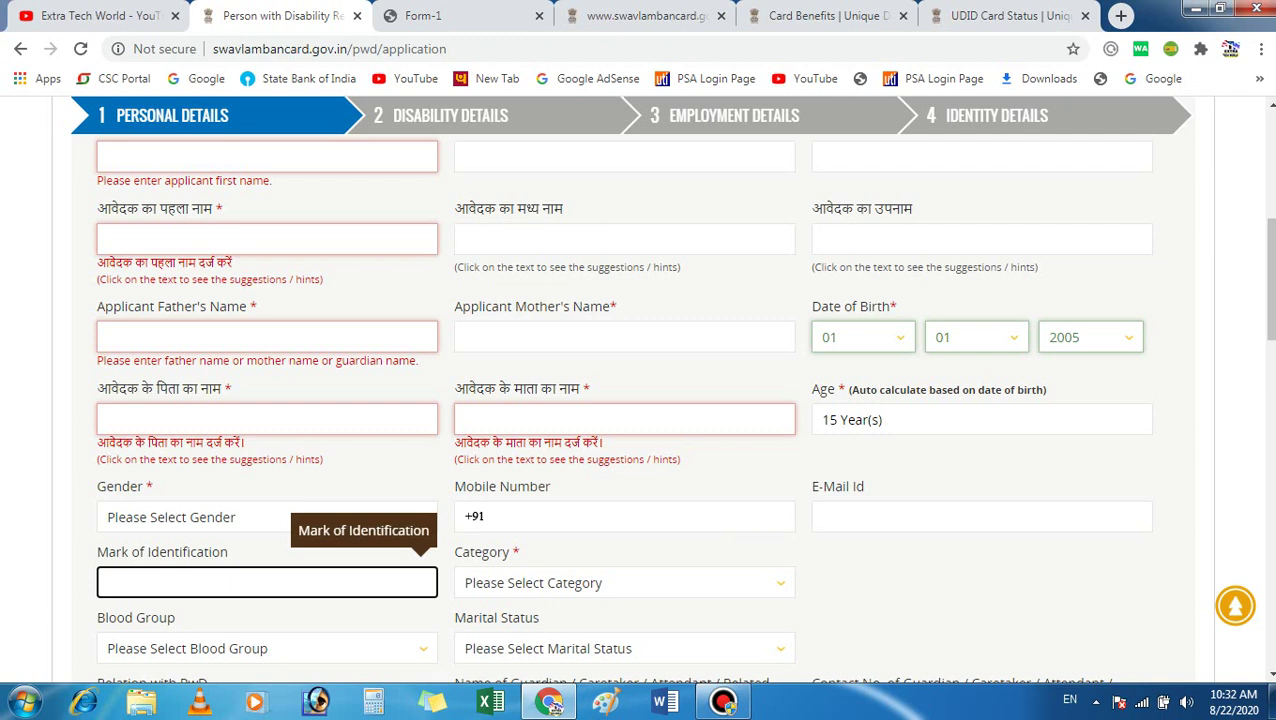
scroll(640, 400, "down", 2)
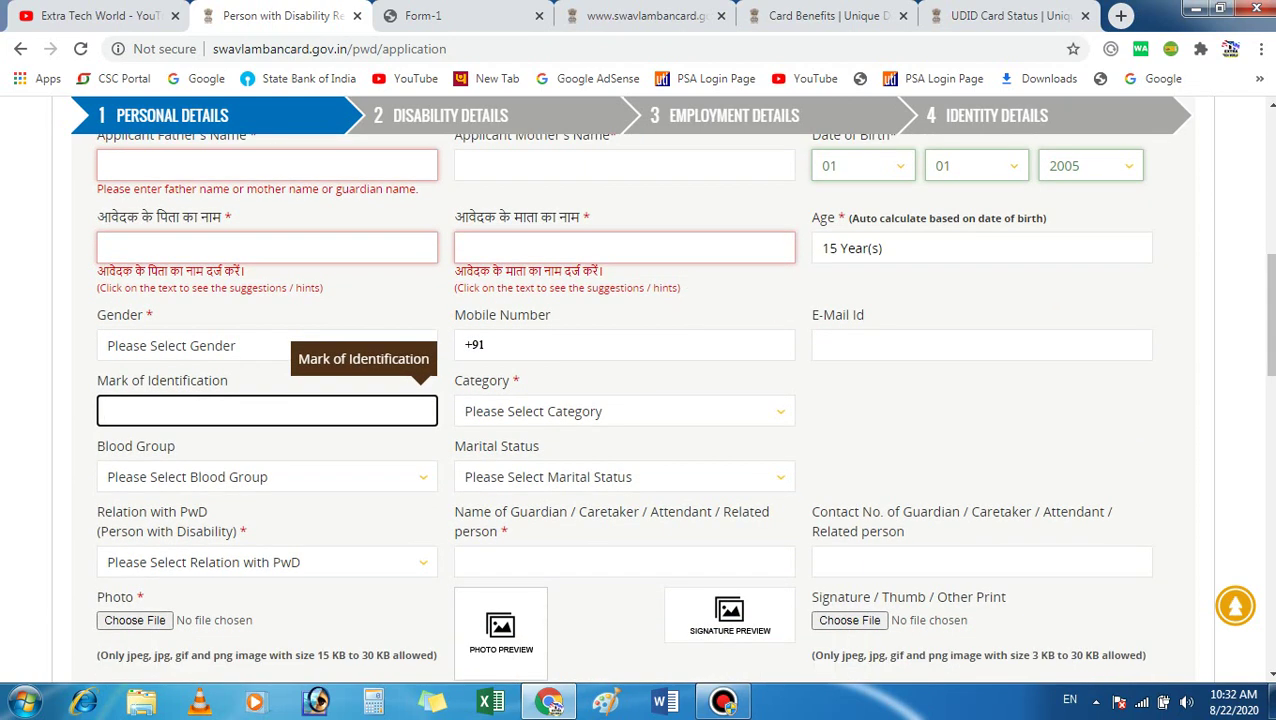
left_click(623, 411)
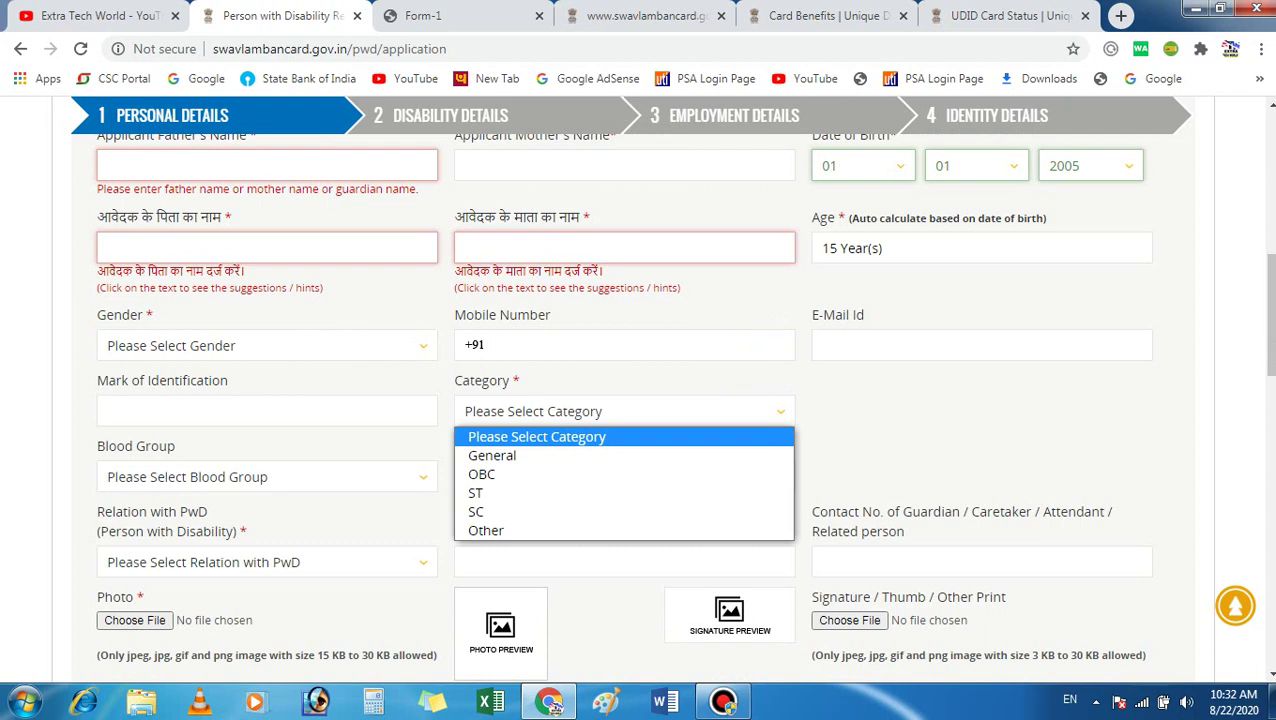
left_click_drag(108, 380, 208, 380)
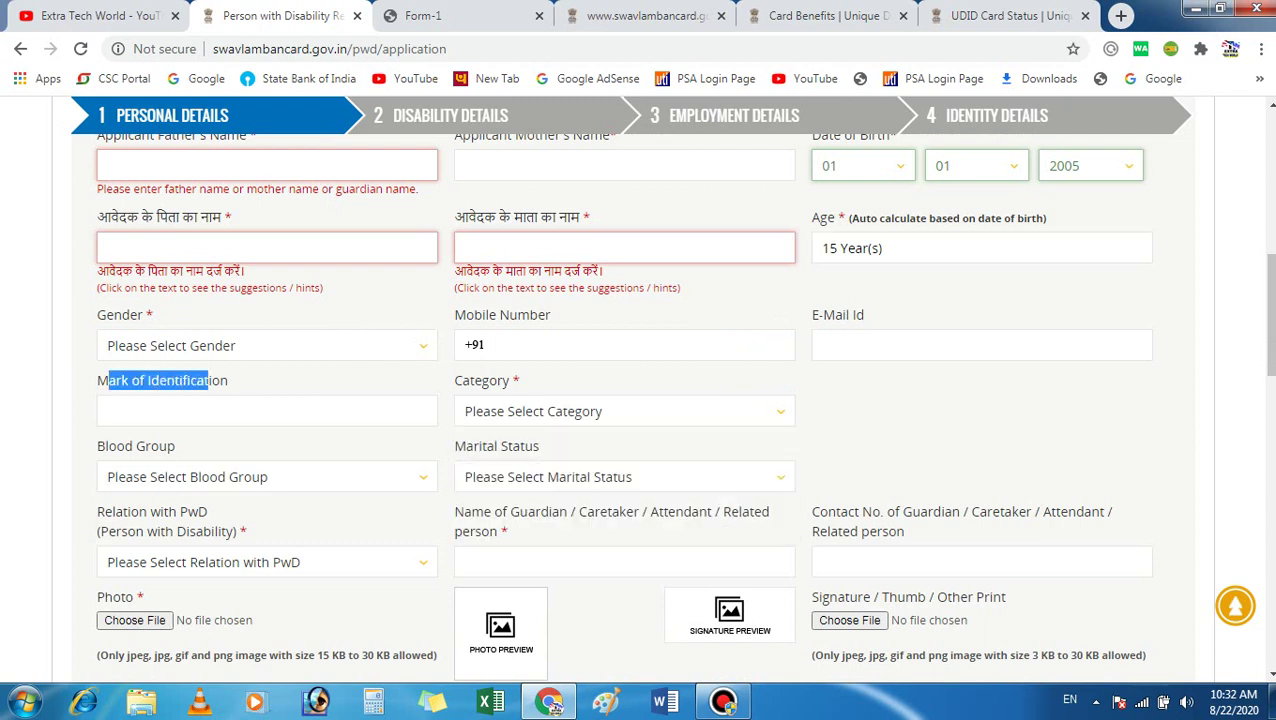
left_click(208, 411)
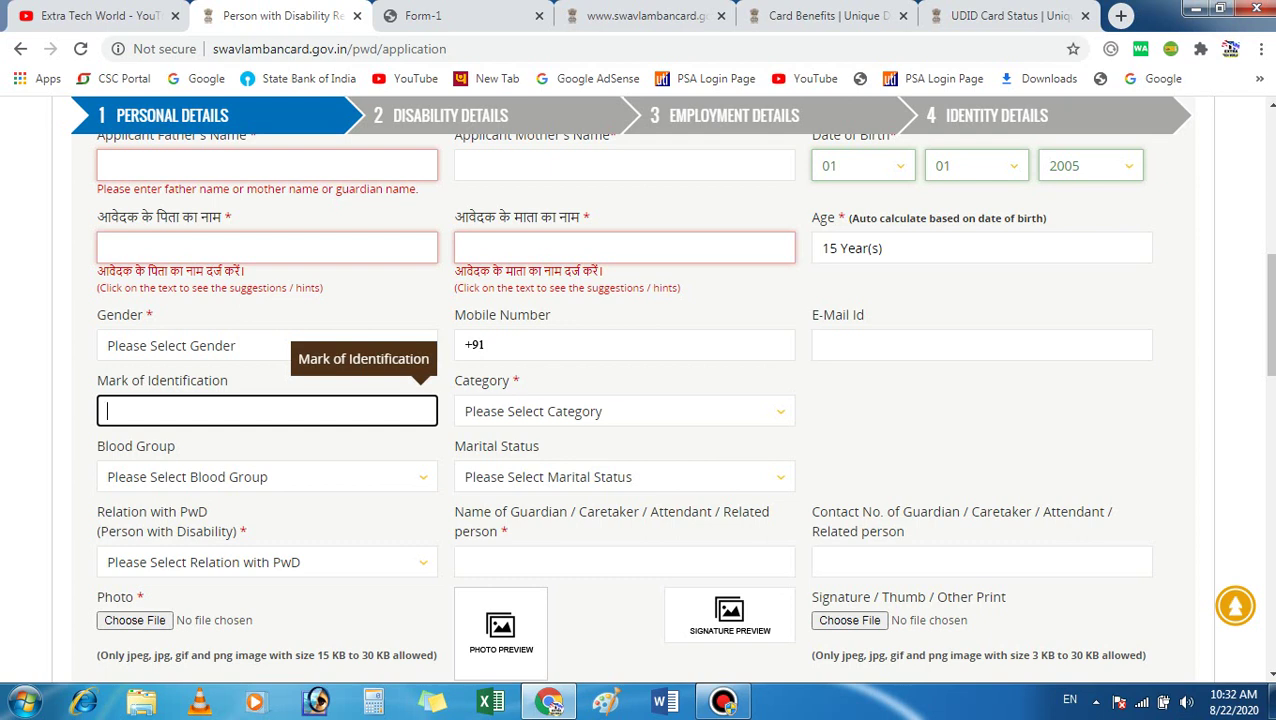
Step: Look through the available category options, leaving the category unselected
left_click(770, 411)
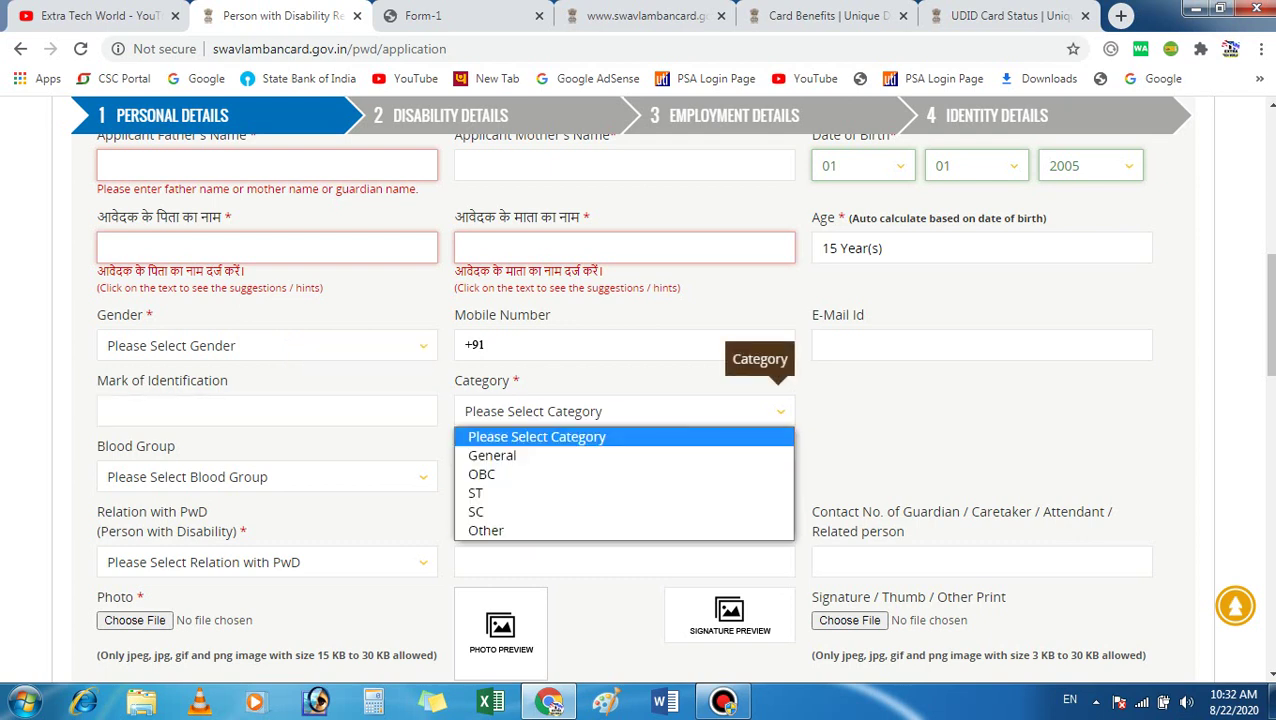
key("Down")
key("Up")
key("Down")
key("Down")
key("Down")
key("Down")
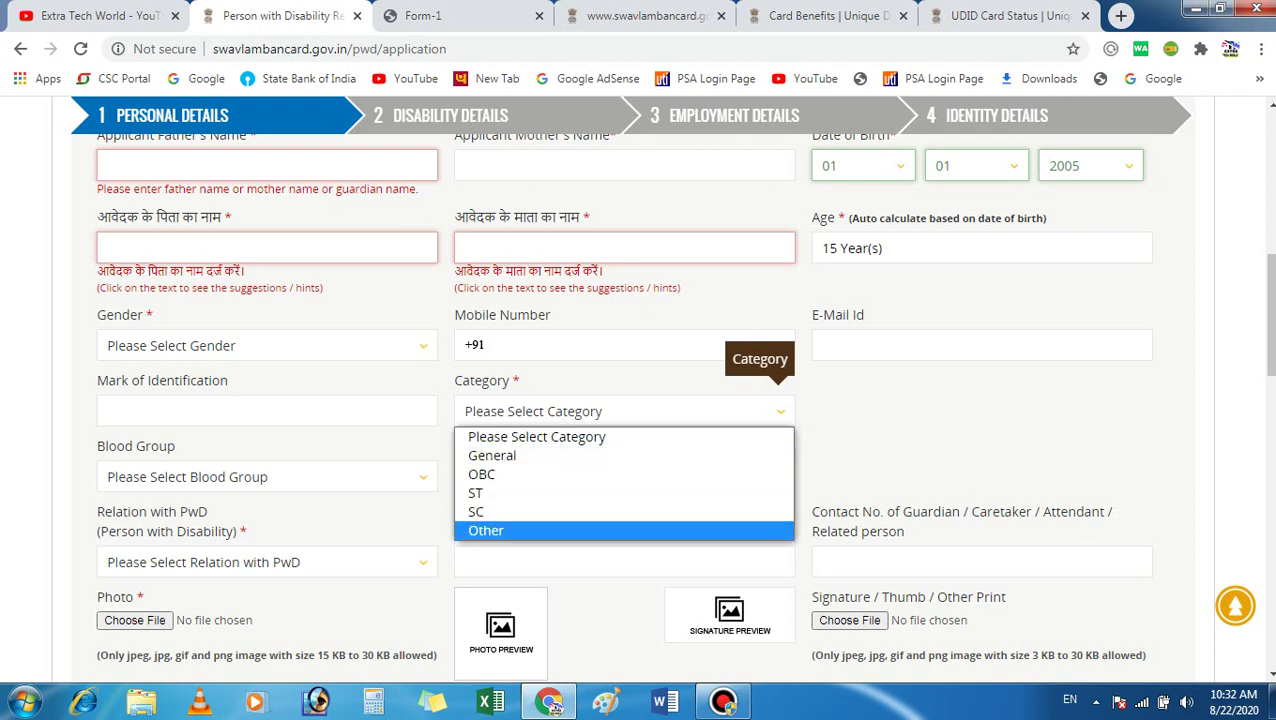
left_click(536, 436)
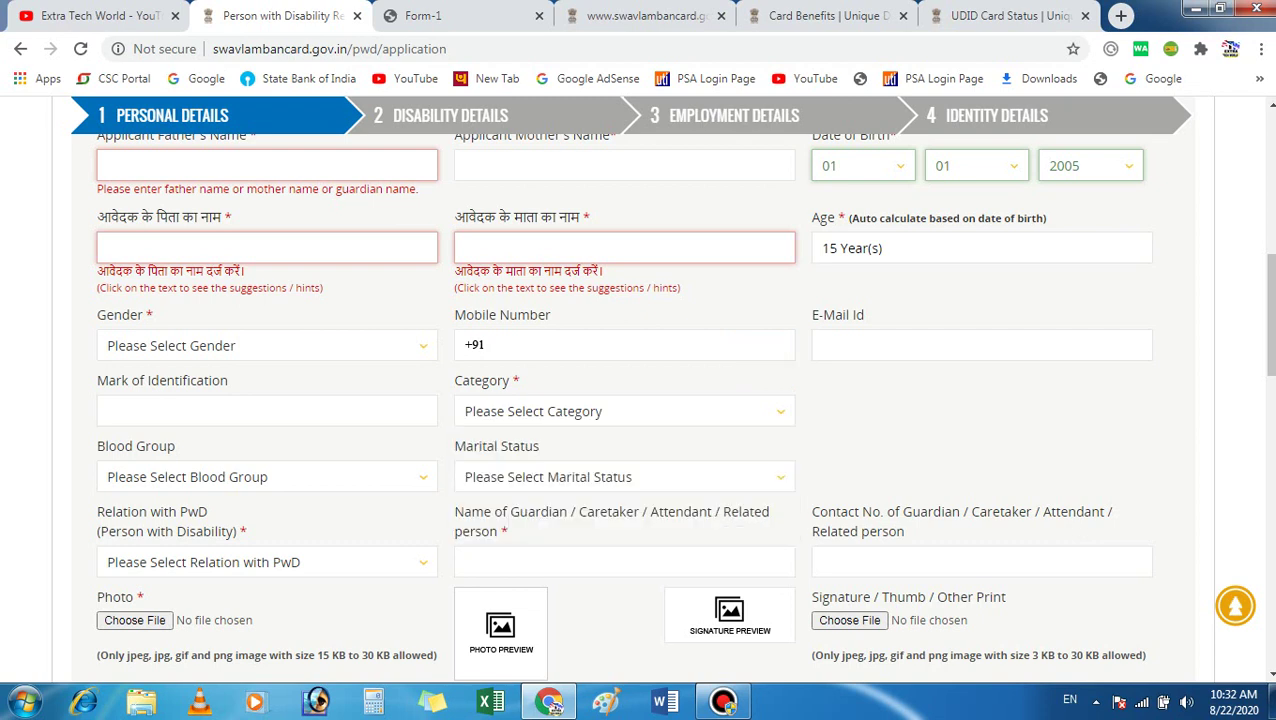
Step: Look through the blood group options without choosing one
left_click(267, 476)
key("Down")
key("Down")
key("Up")
key("Up")
key("Escape")
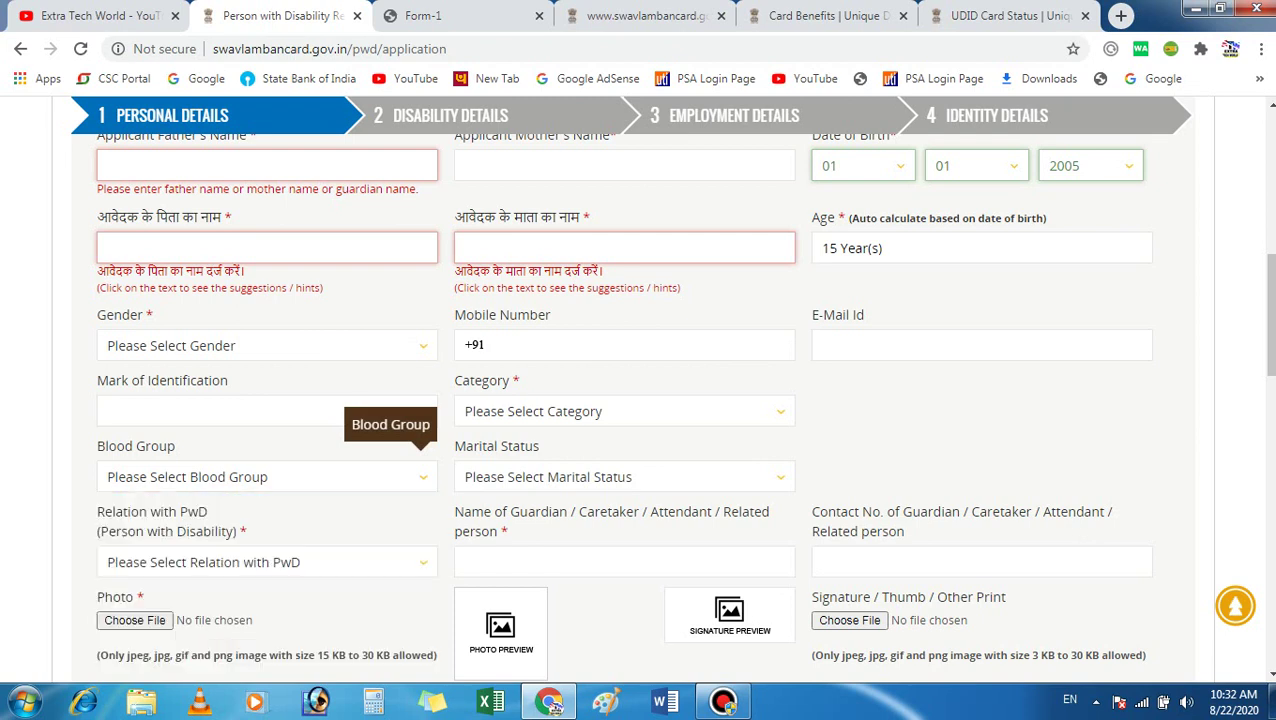
key("alt+Down")
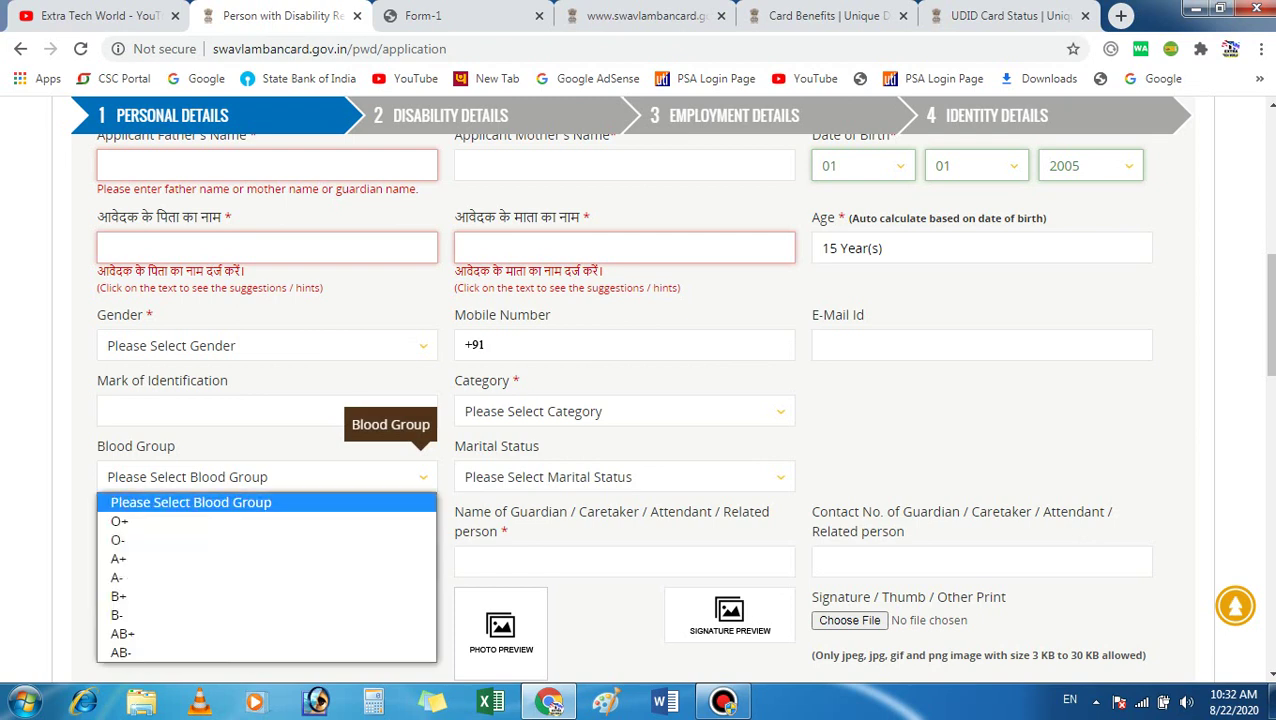
key("Escape")
left_click_drag(175, 446, 105, 446)
left_click(267, 476)
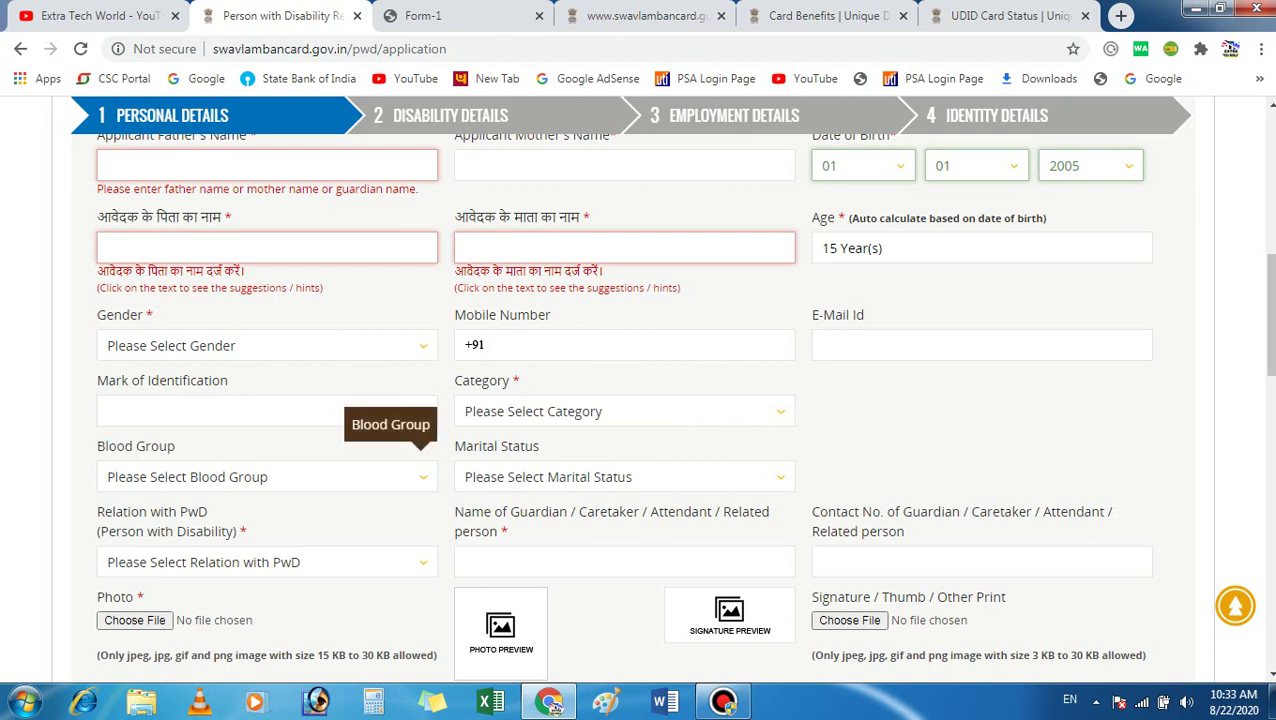
Step: Review the marital status and Relation with PwD options without choosing any, and inspect the guardian or caretaker name field
double_click(477, 446)
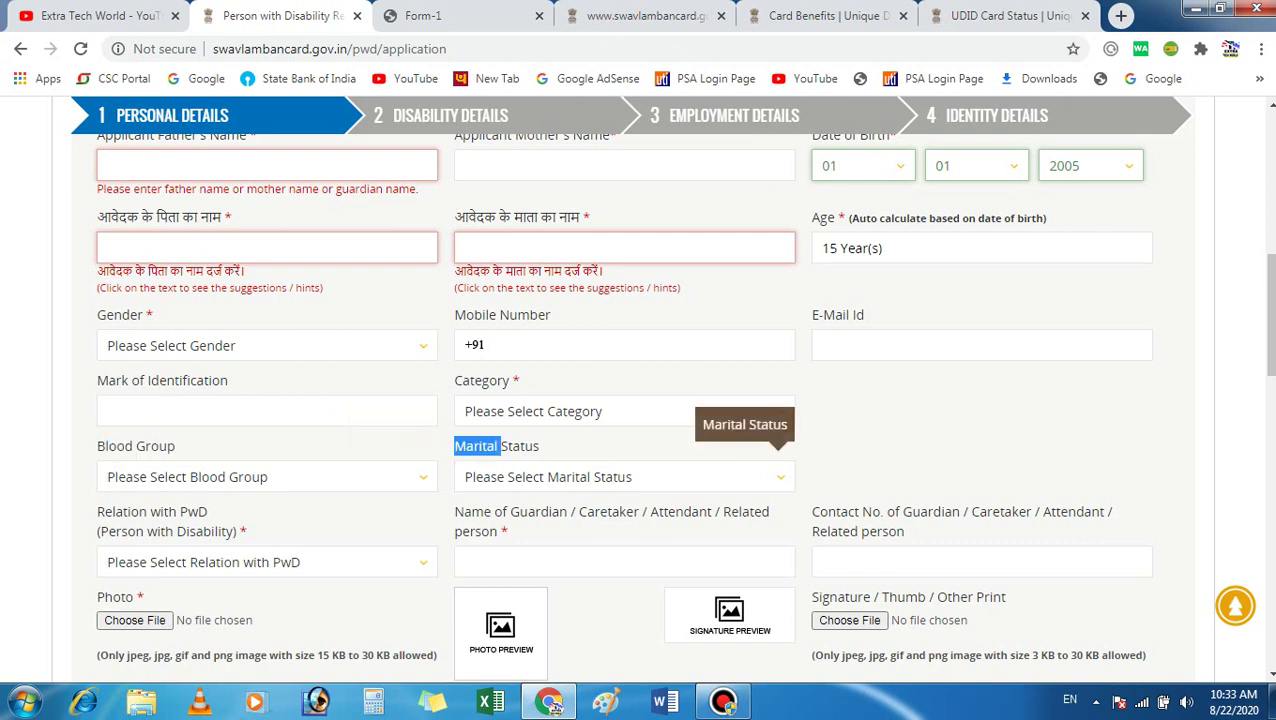
left_click(625, 477)
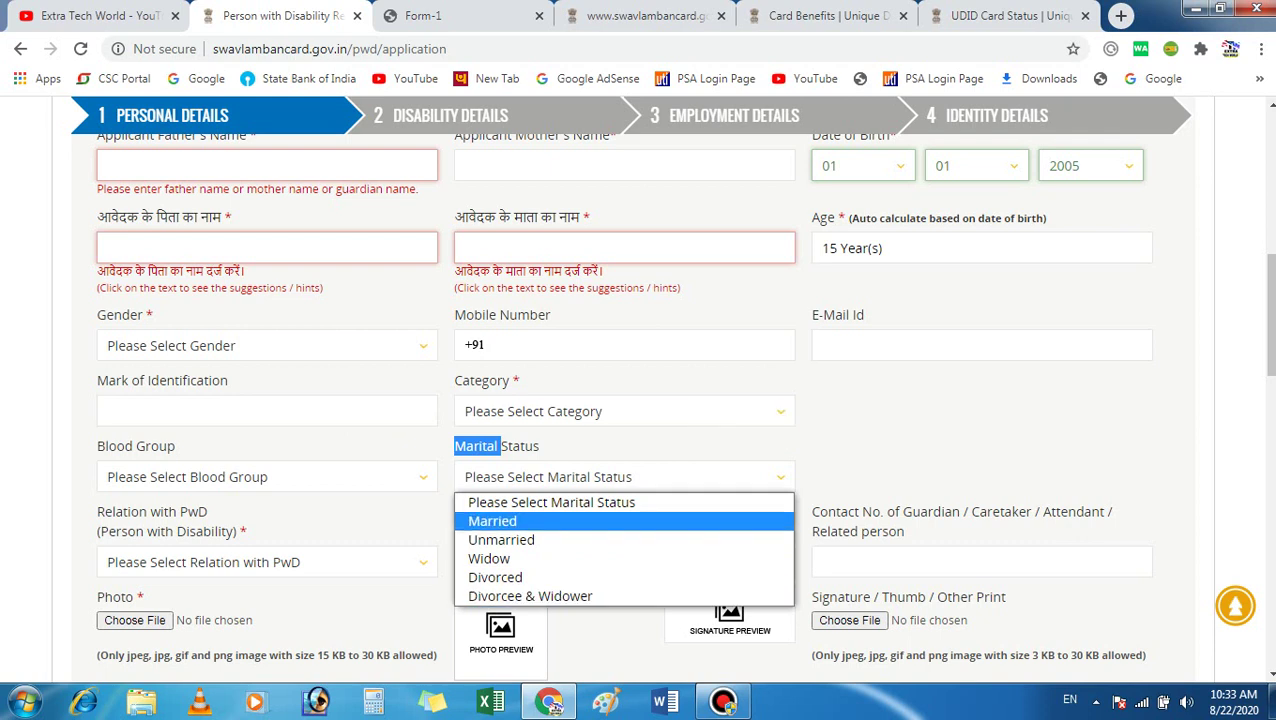
key("Escape")
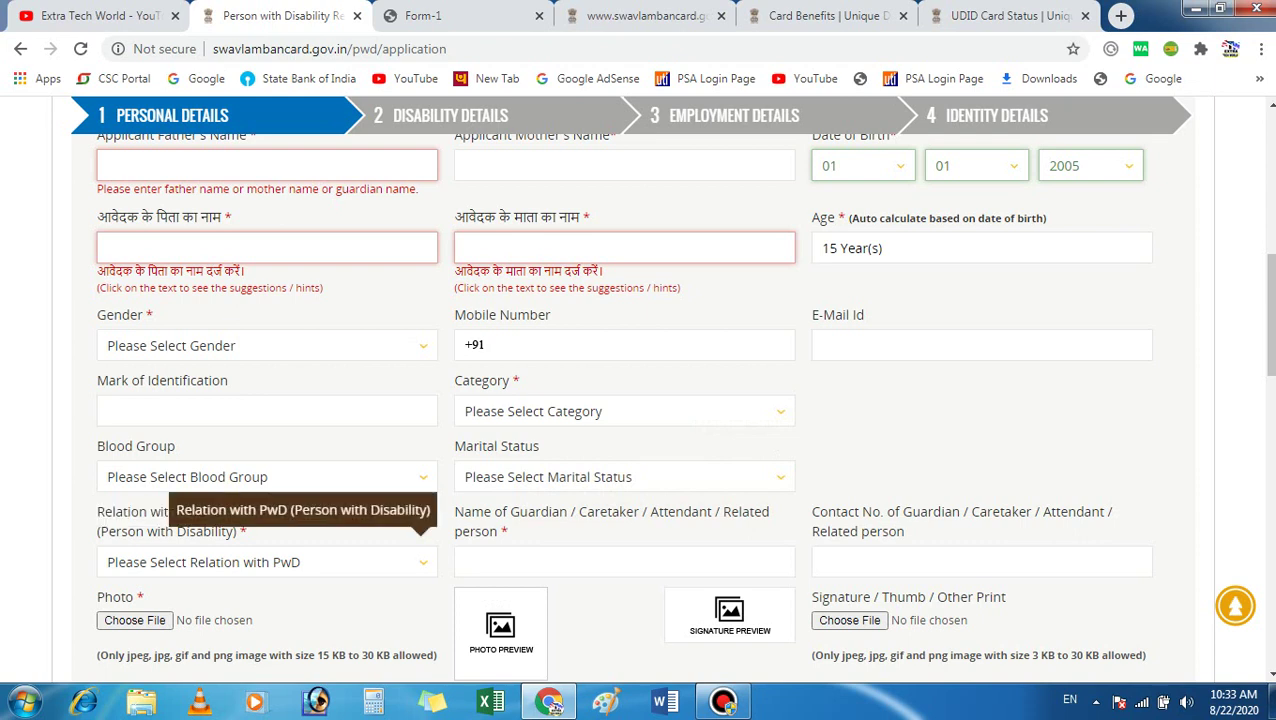
left_click(267, 562)
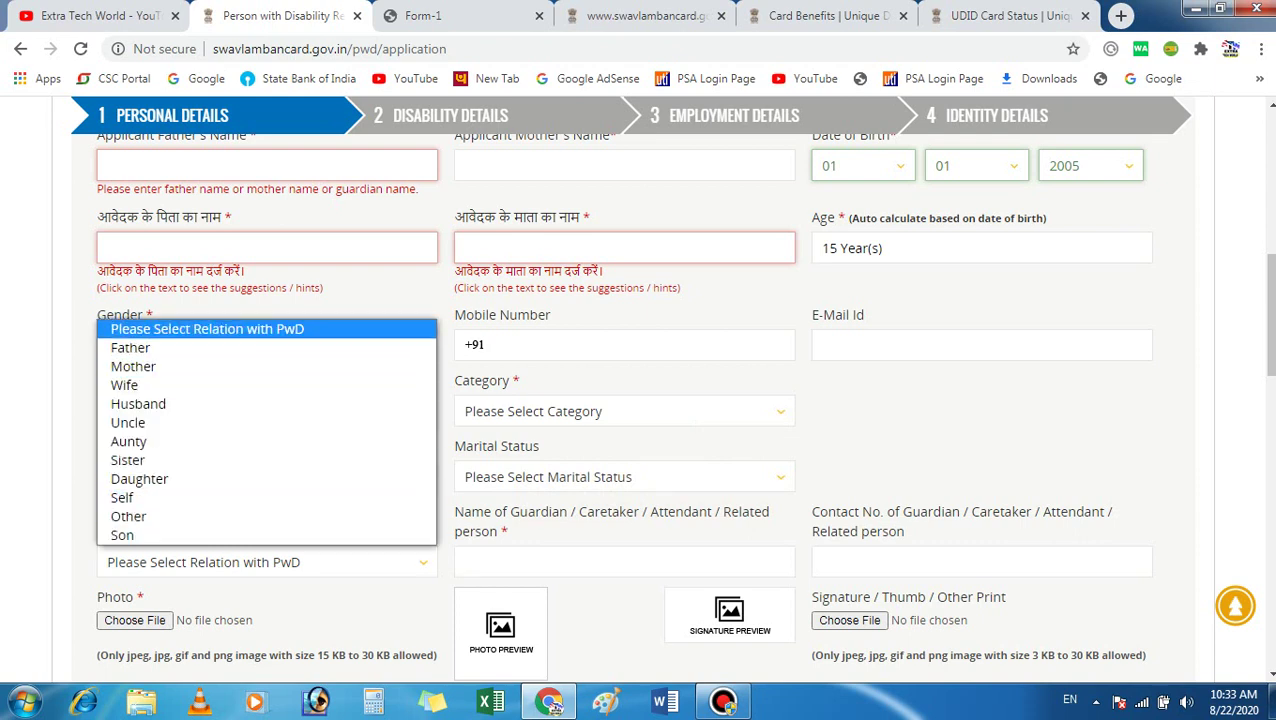
key("Escape")
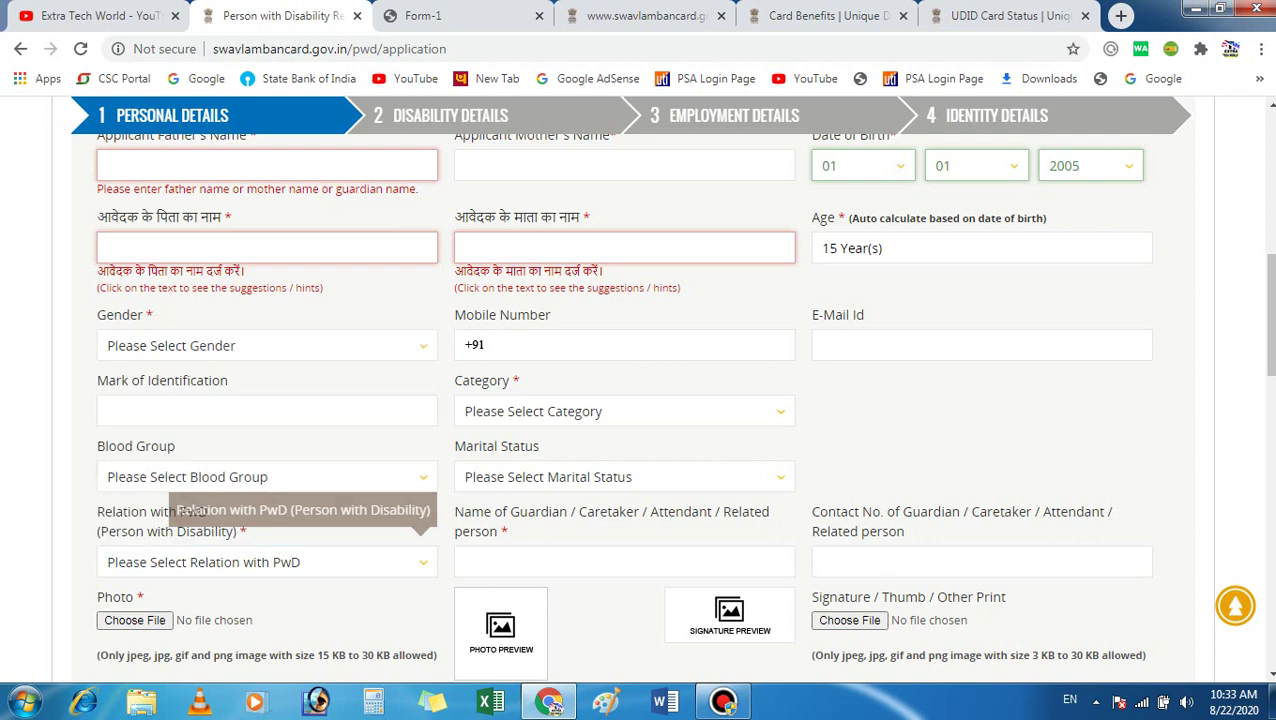
left_click(465, 562)
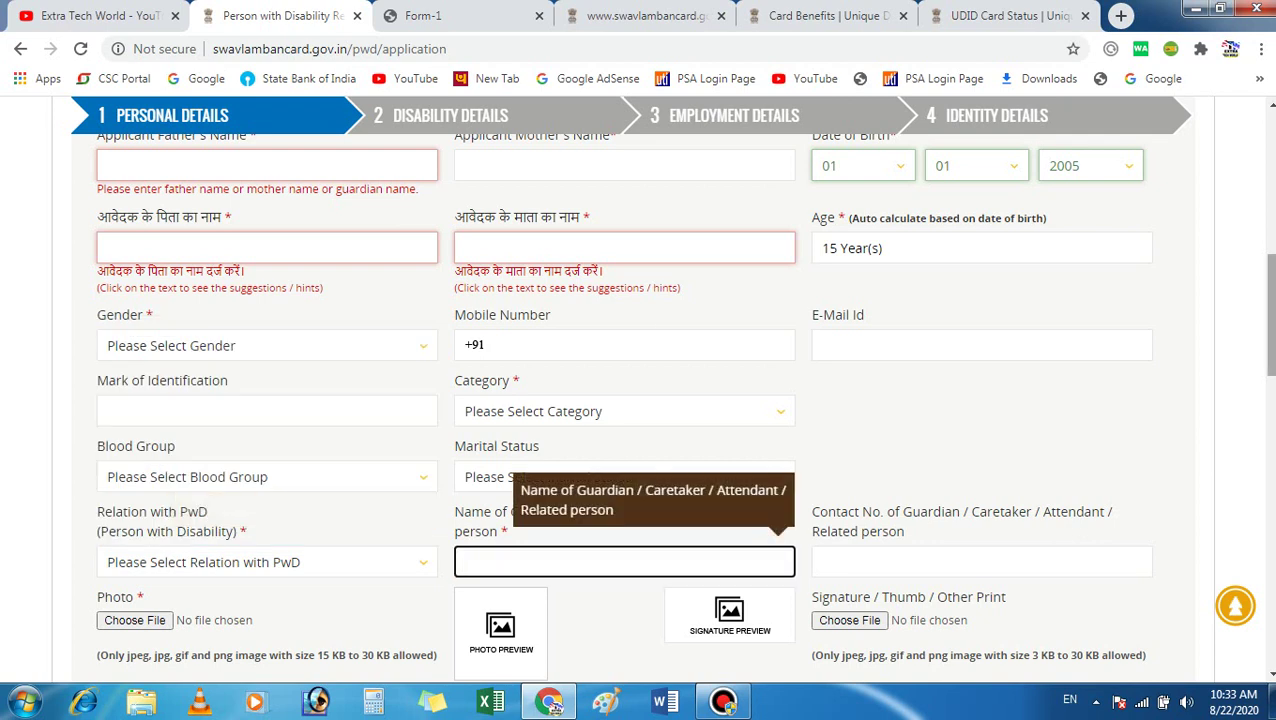
Step: Examine the allowed file formats and size range for the applicant's photo upload
scroll(683, 407, "down", 1)
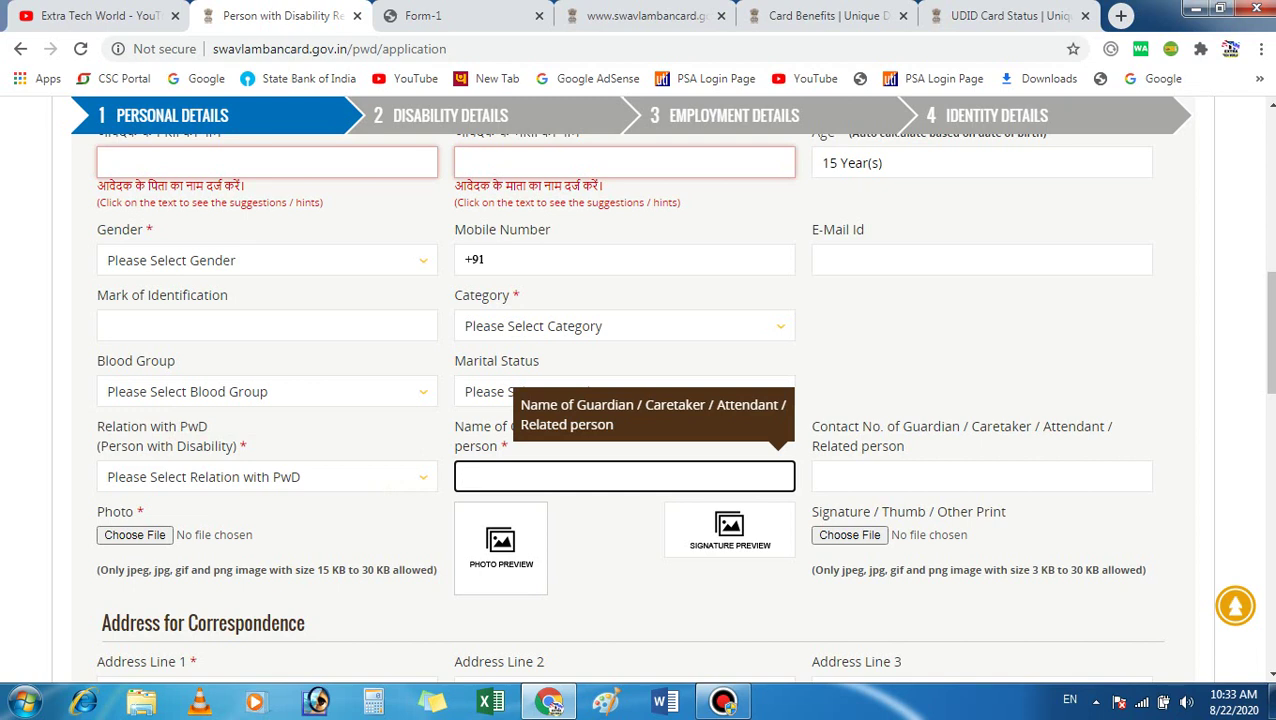
left_click_drag(125, 569, 190, 569)
left_click(190, 570)
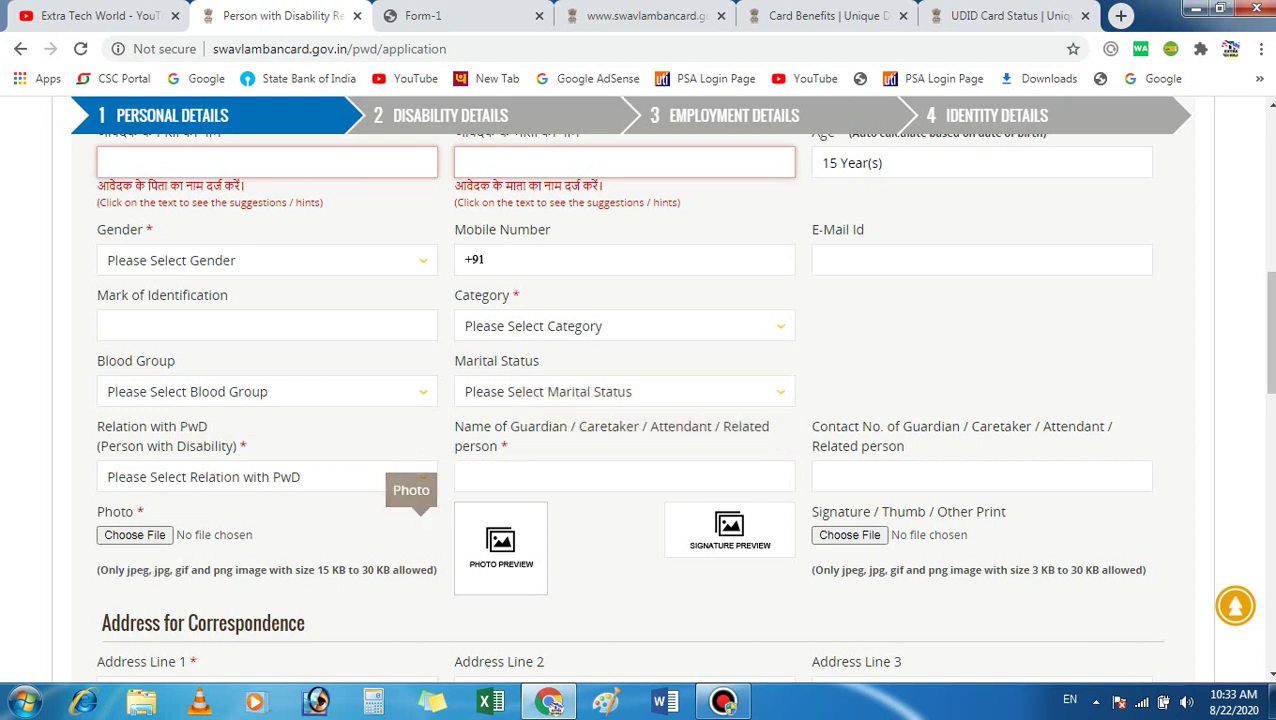
left_click_drag(150, 570, 126, 570)
left_click(130, 570)
left_click_drag(307, 569, 400, 569)
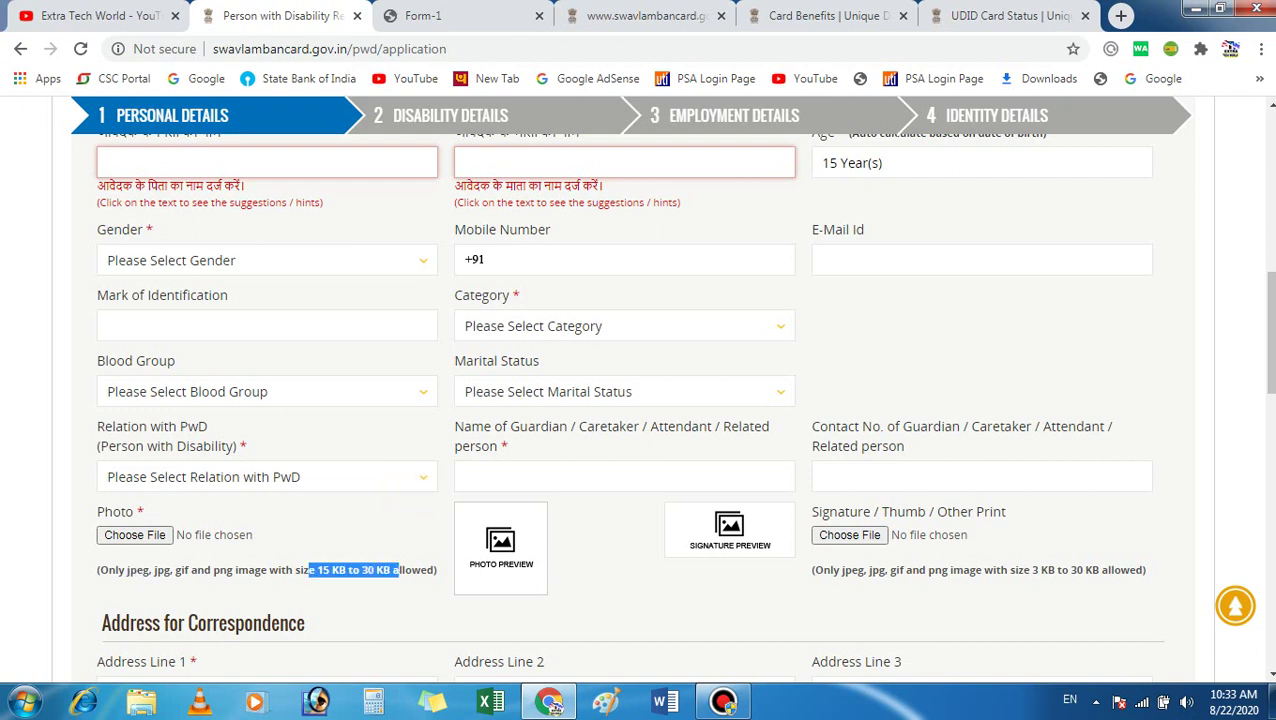
left_click(400, 569)
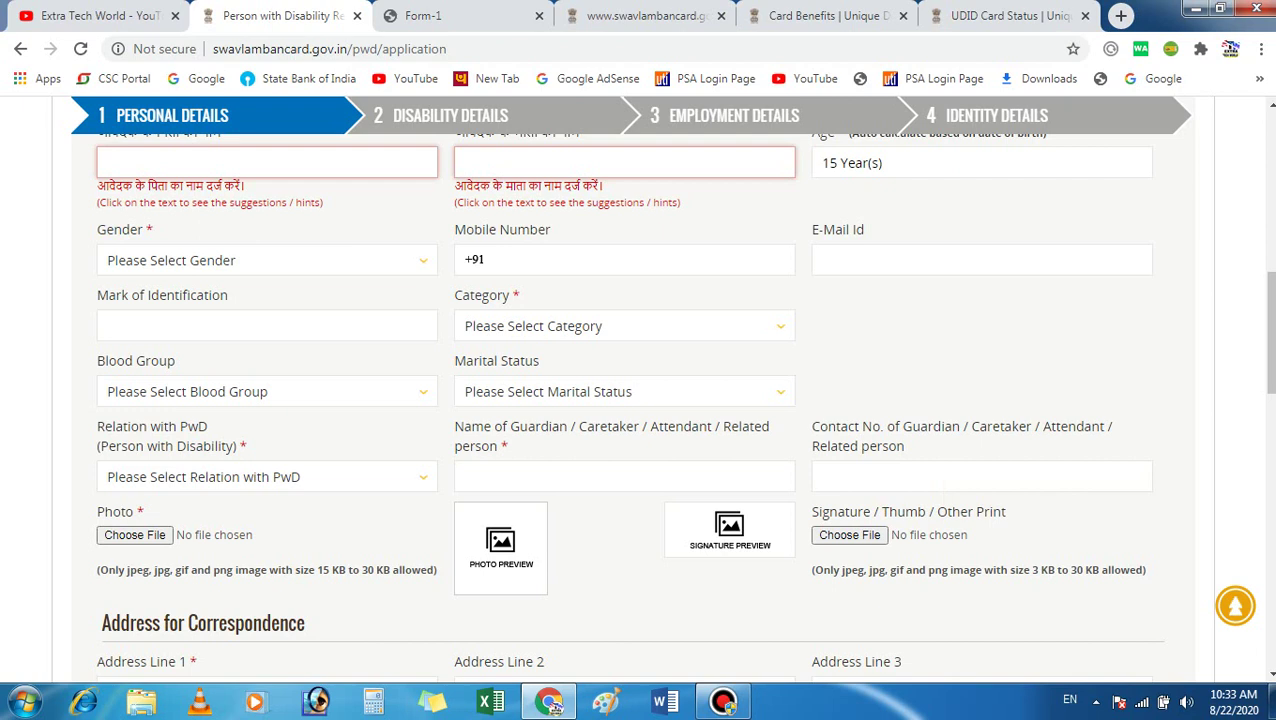
Step: Inspect the Signature / Thumb / Other Print upload and its file chooser without selecting a file
left_click(850, 534)
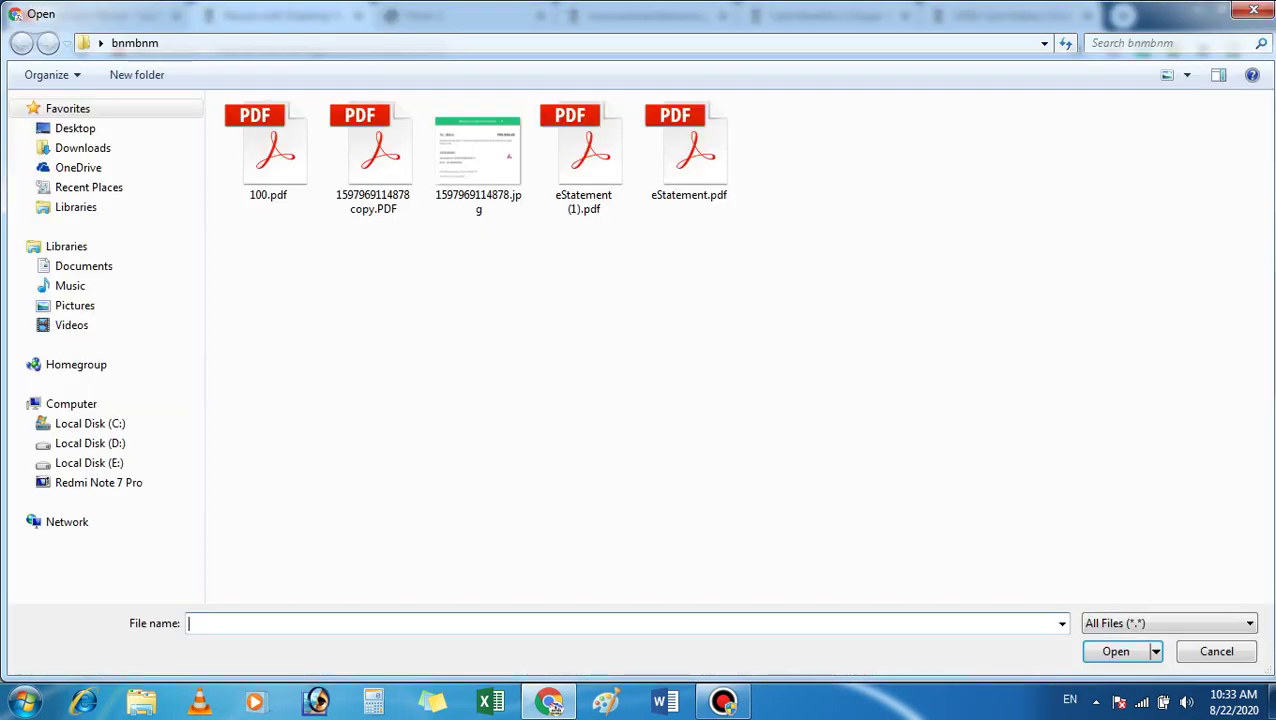
left_click(1254, 10)
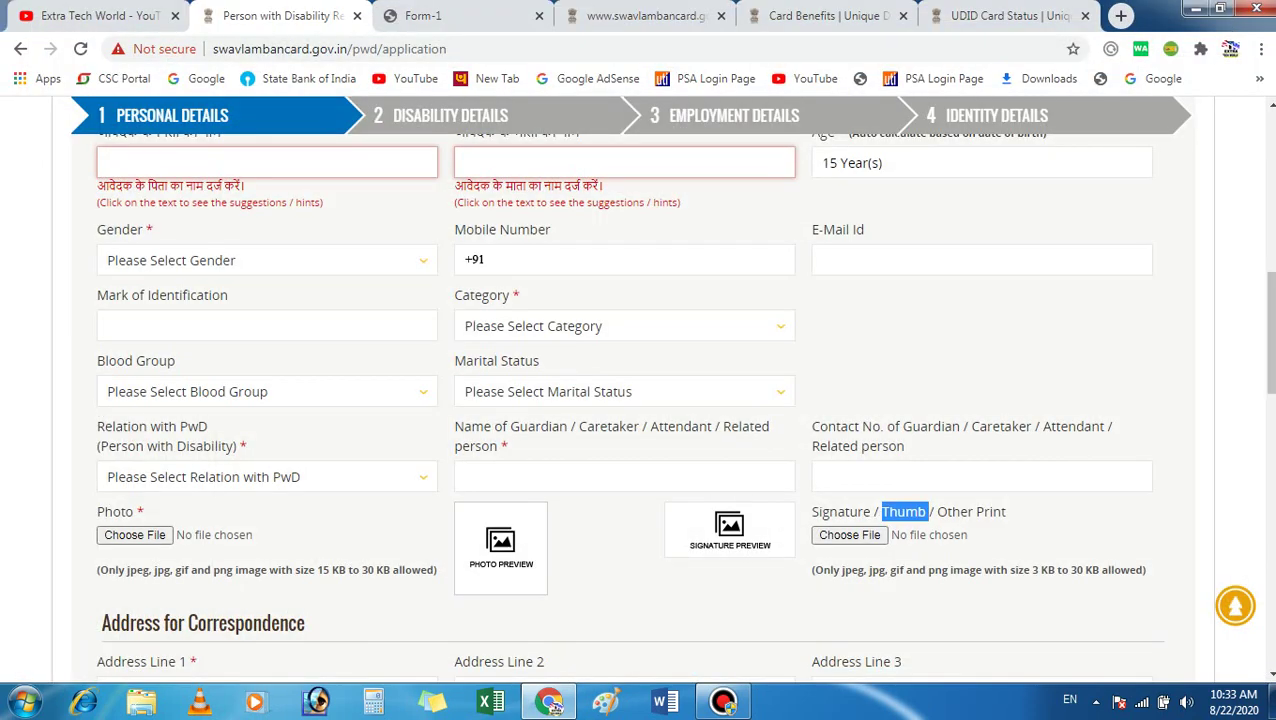
left_click(904, 511)
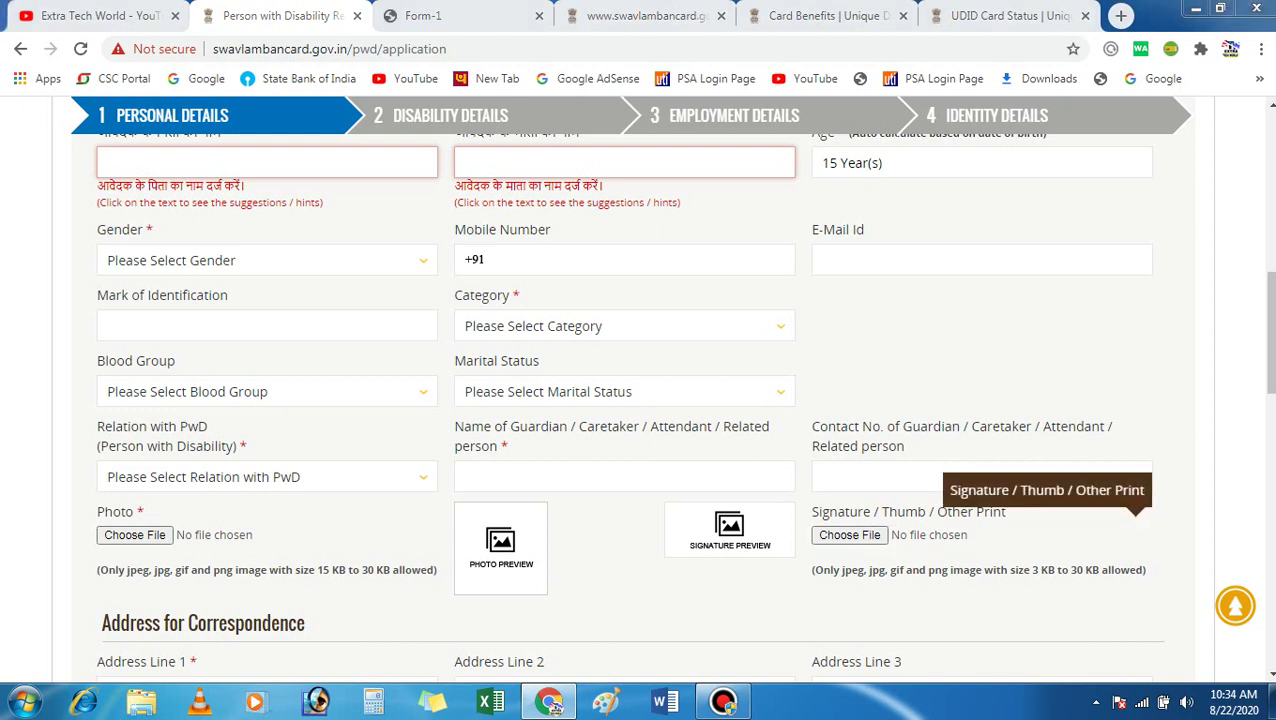
left_click(849, 535)
left_click(1252, 9)
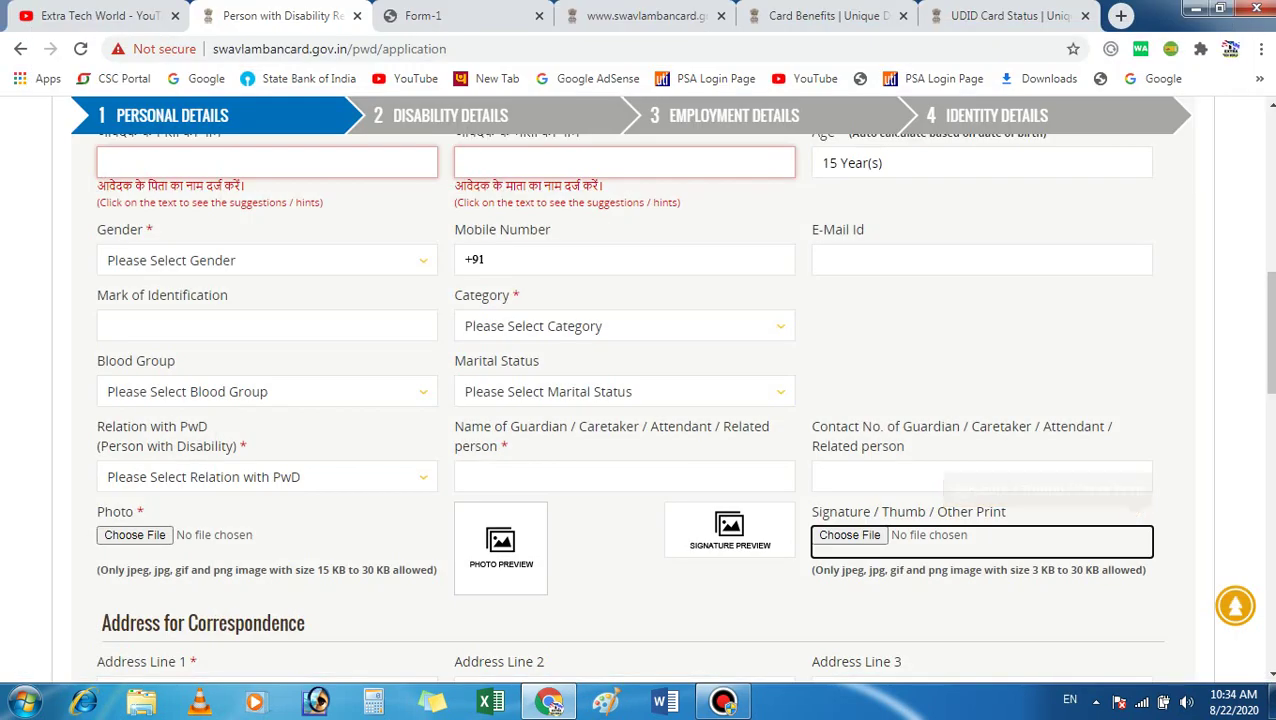
Step: Inspect the correspondence address fields, including Address Line 1 in English and Hindi, the state list, Village / Block and Pincode
scroll(627, 405, "down", 4)
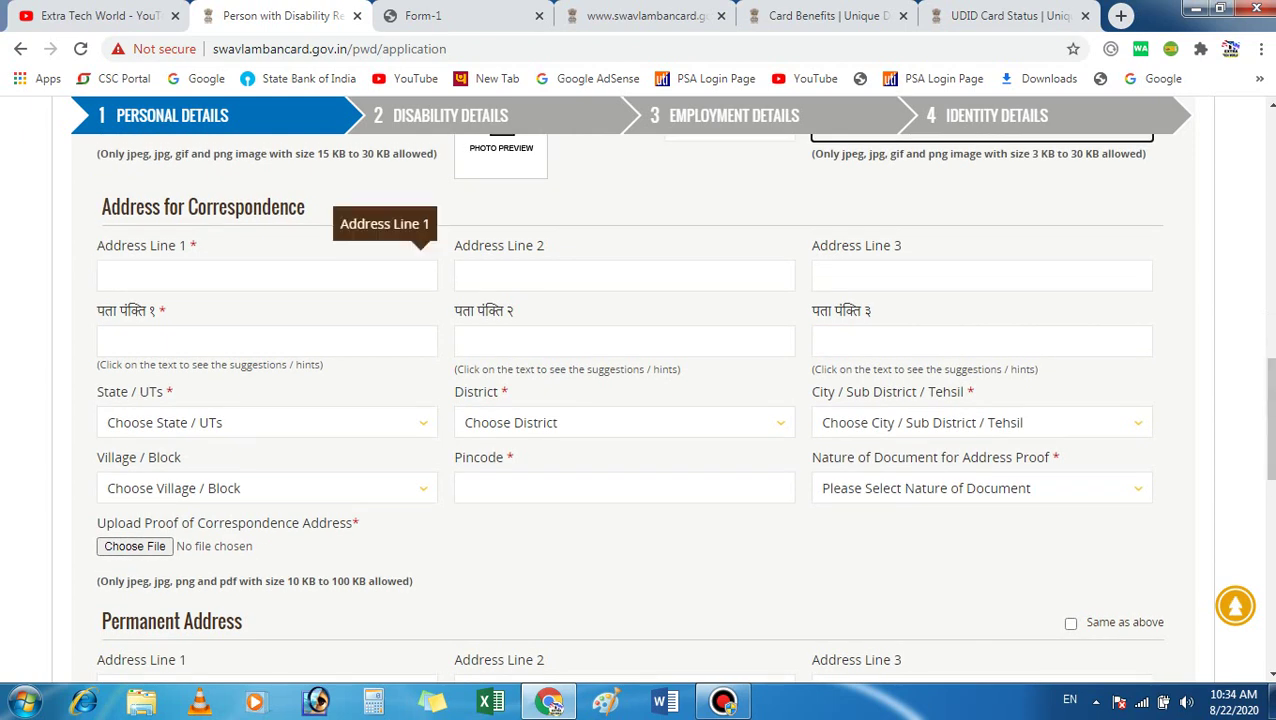
left_click(107, 275)
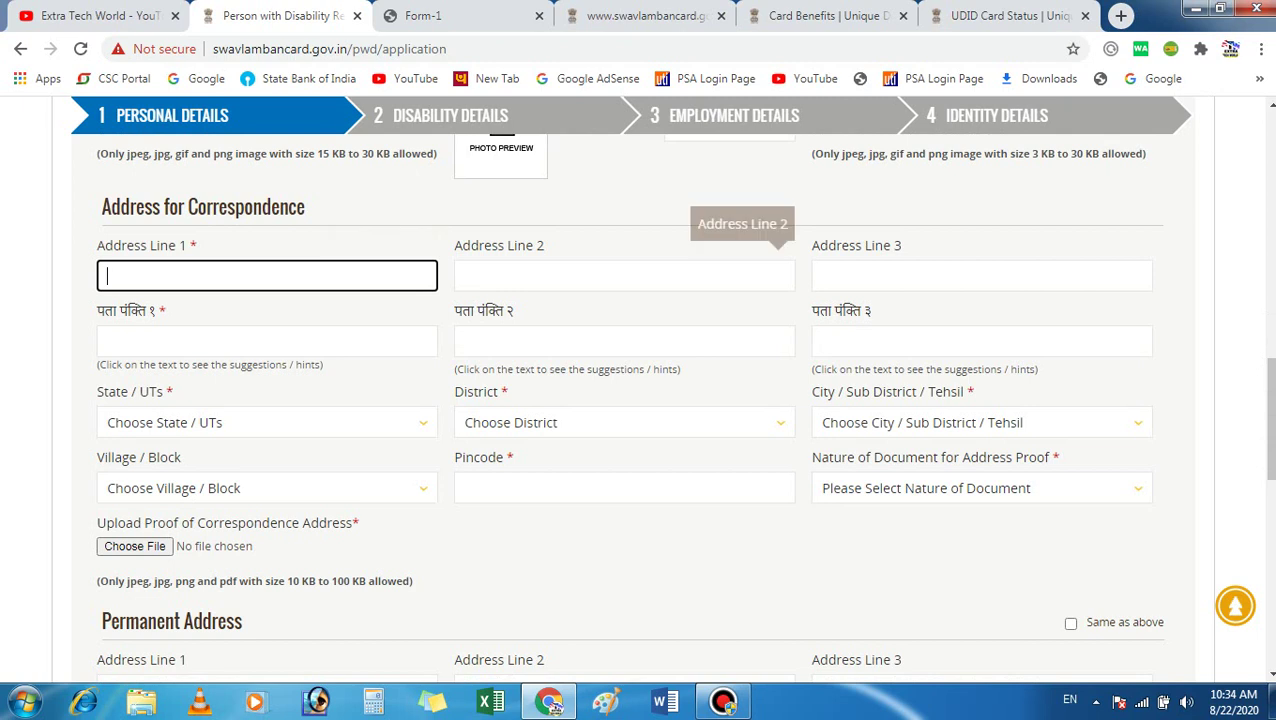
left_click(107, 341)
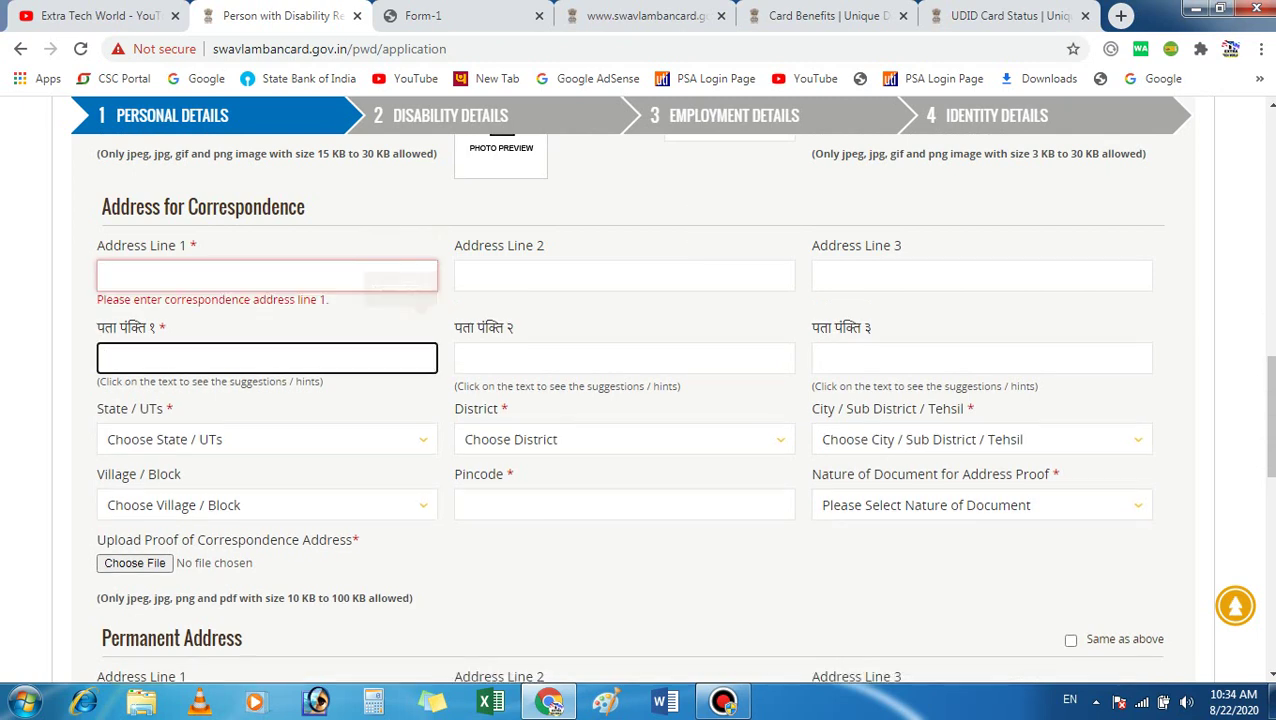
left_click(267, 434)
scroll(267, 429, "down", 1)
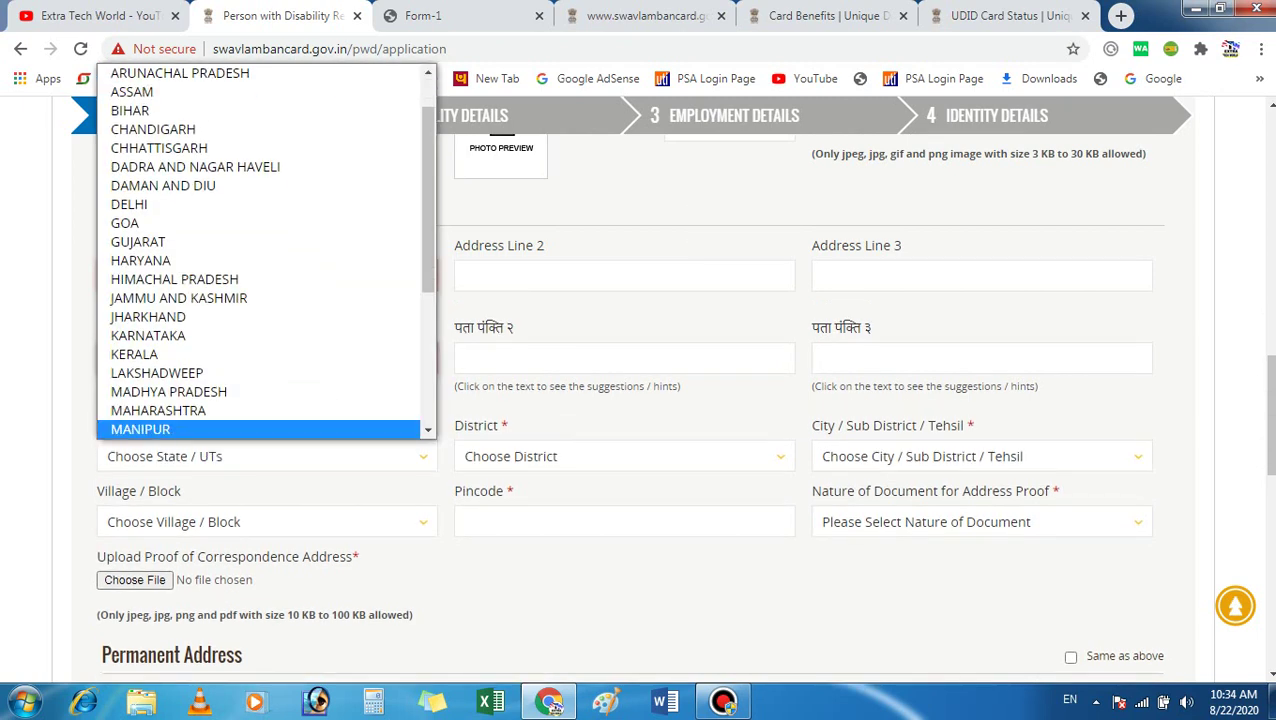
left_click(412, 518)
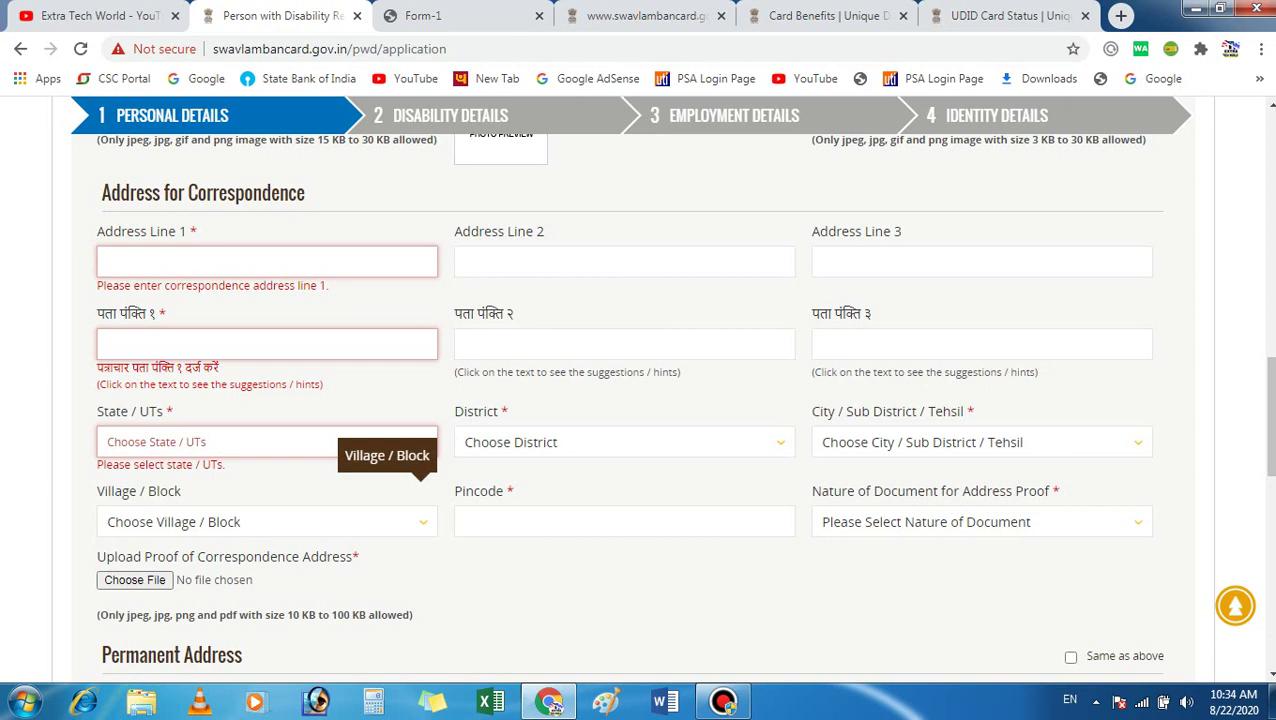
left_click(623, 521)
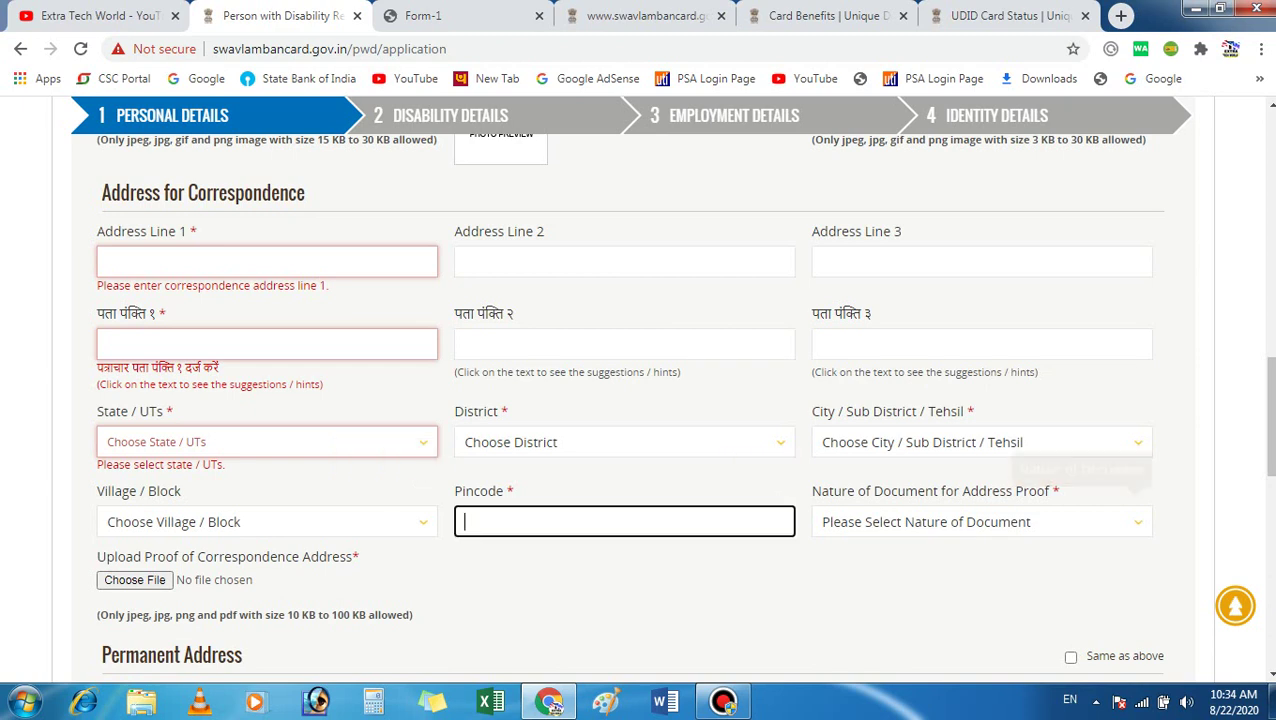
Step: Review the Nature of Document for Address Proof options, from Aadhaar card onward, without choosing any
left_click(980, 521)
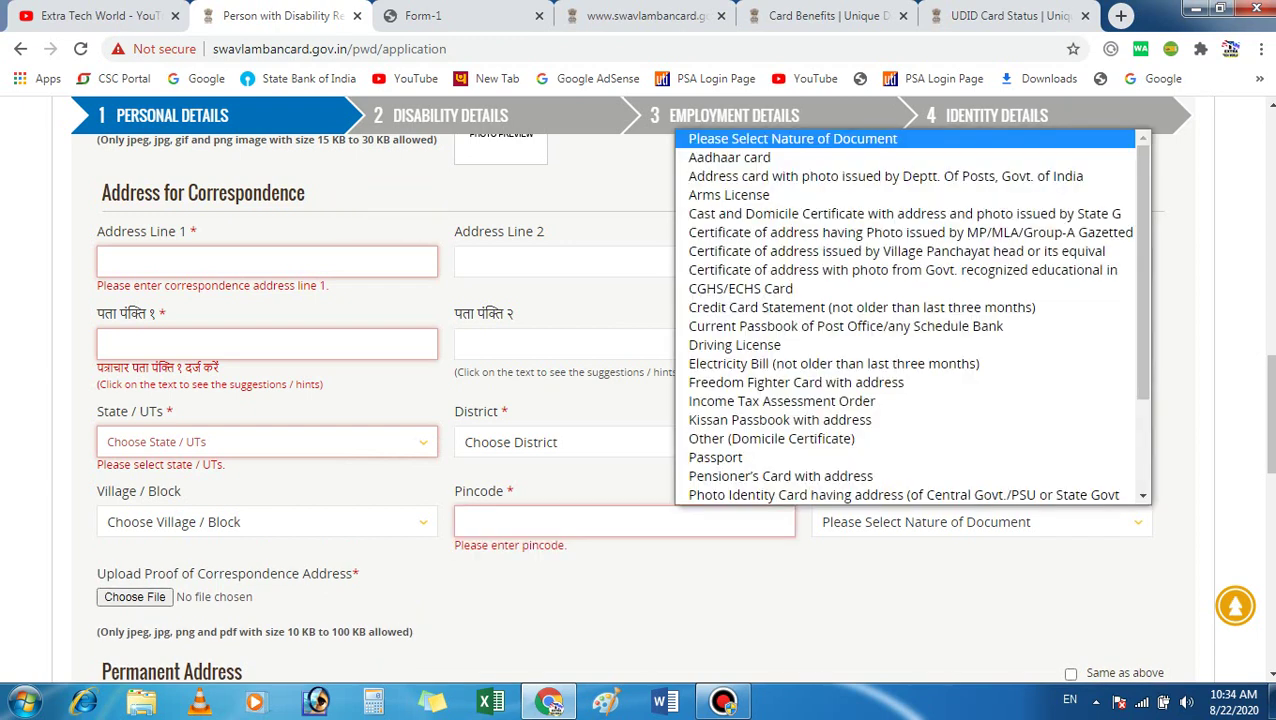
key("Down")
key("Down")
key("Down")
key("Down")
key("Up")
key("Up")
key("Up")
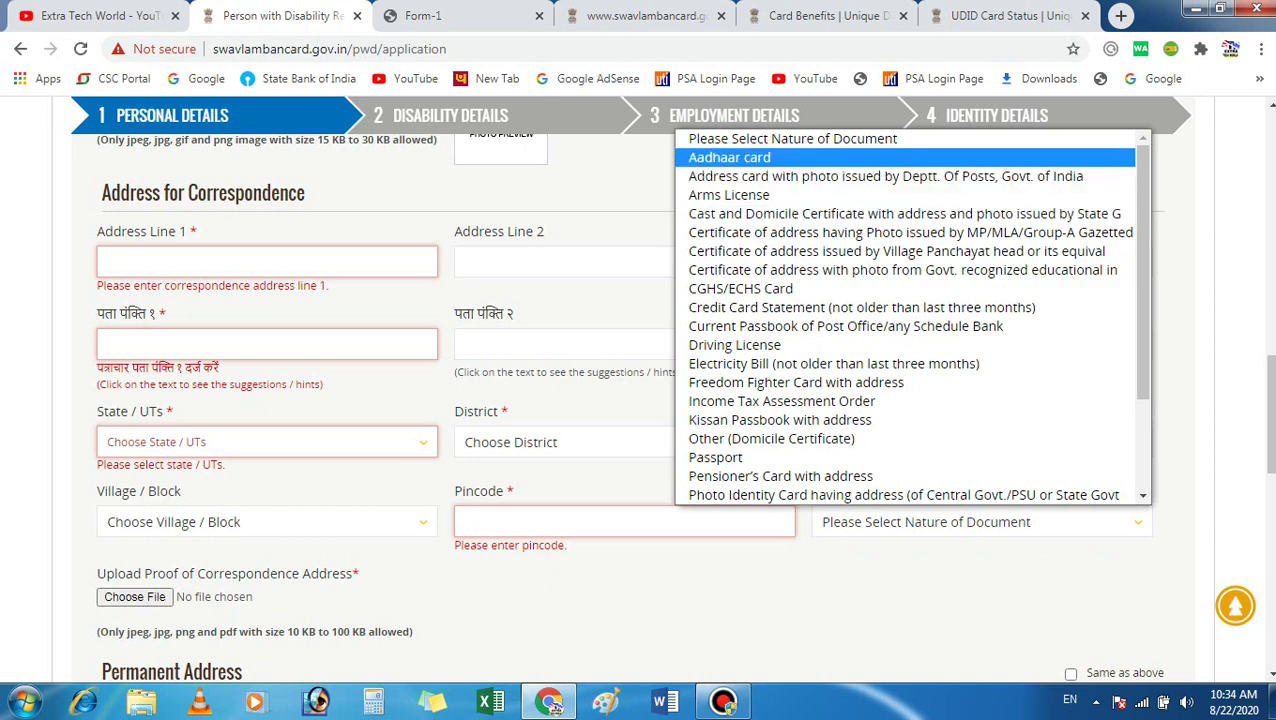
key("Down")
key("Down")
key("Down")
key("Down")
key("Down")
key("Down")
key("Down")
key("Down")
key("Down")
key("Up")
key("Up")
key("Up")
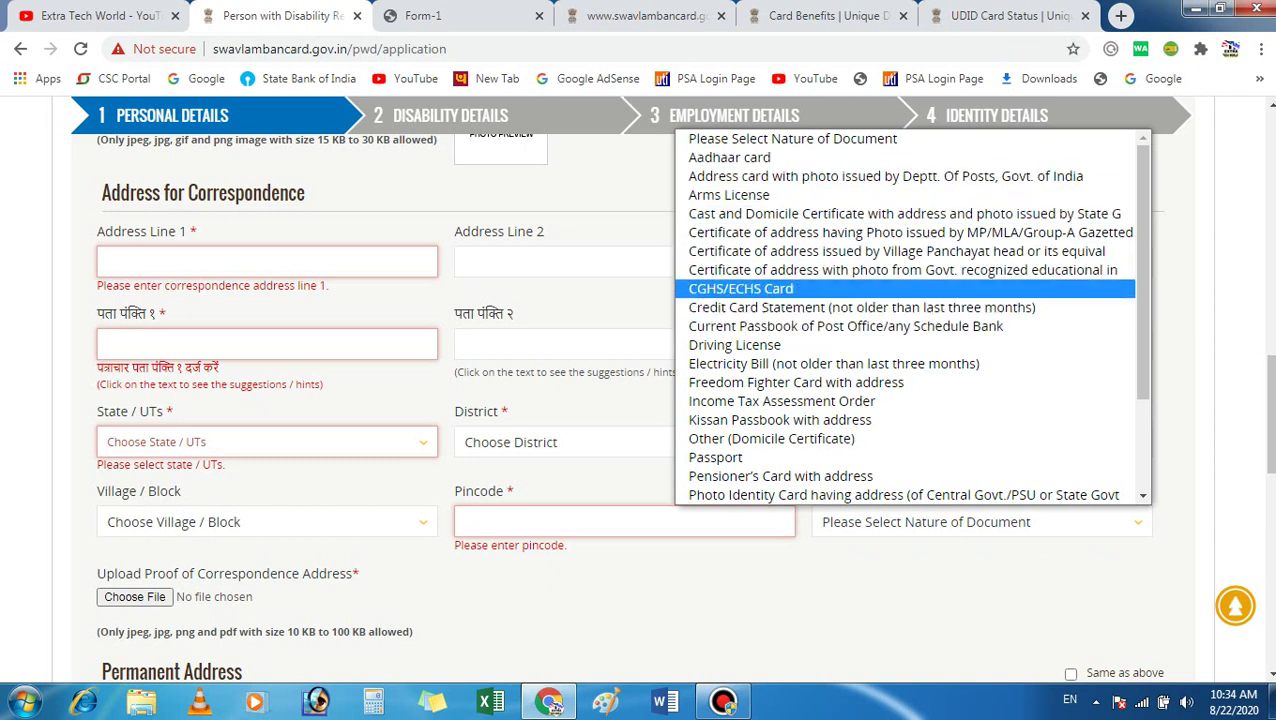
left_click_drag(1142, 270, 1142, 160)
key("Escape")
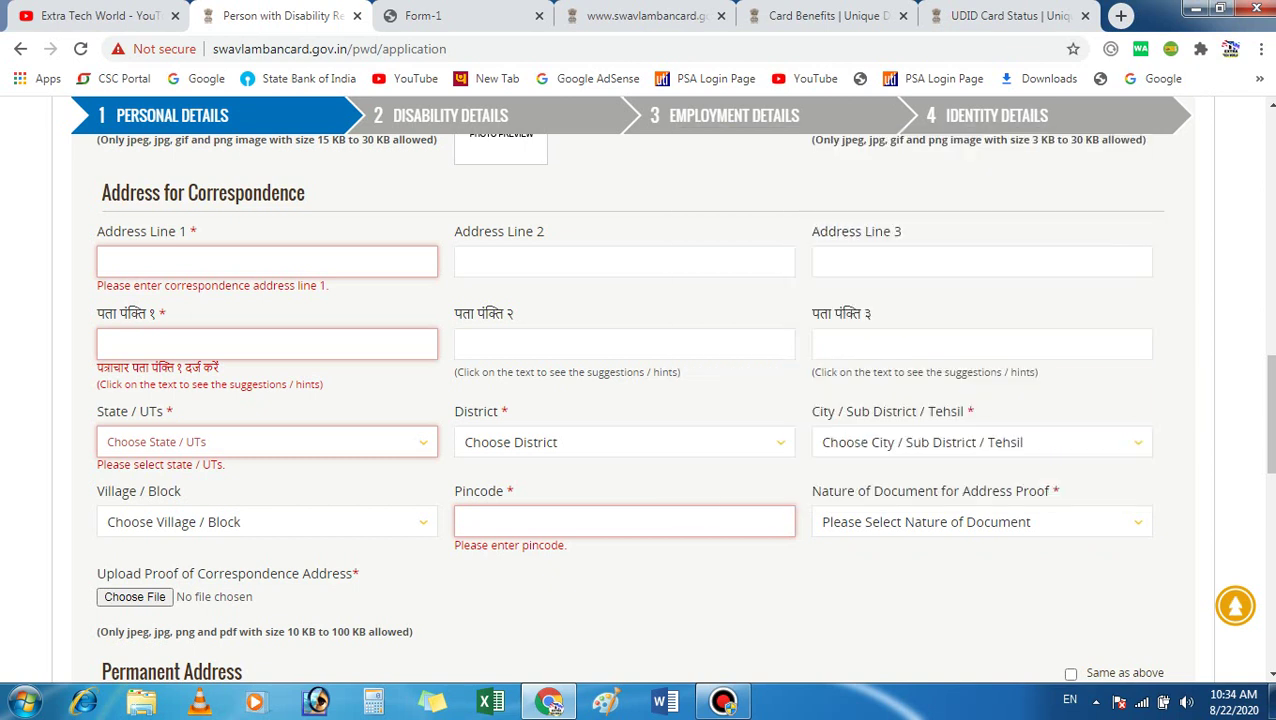
scroll(985, 380, "down", 2)
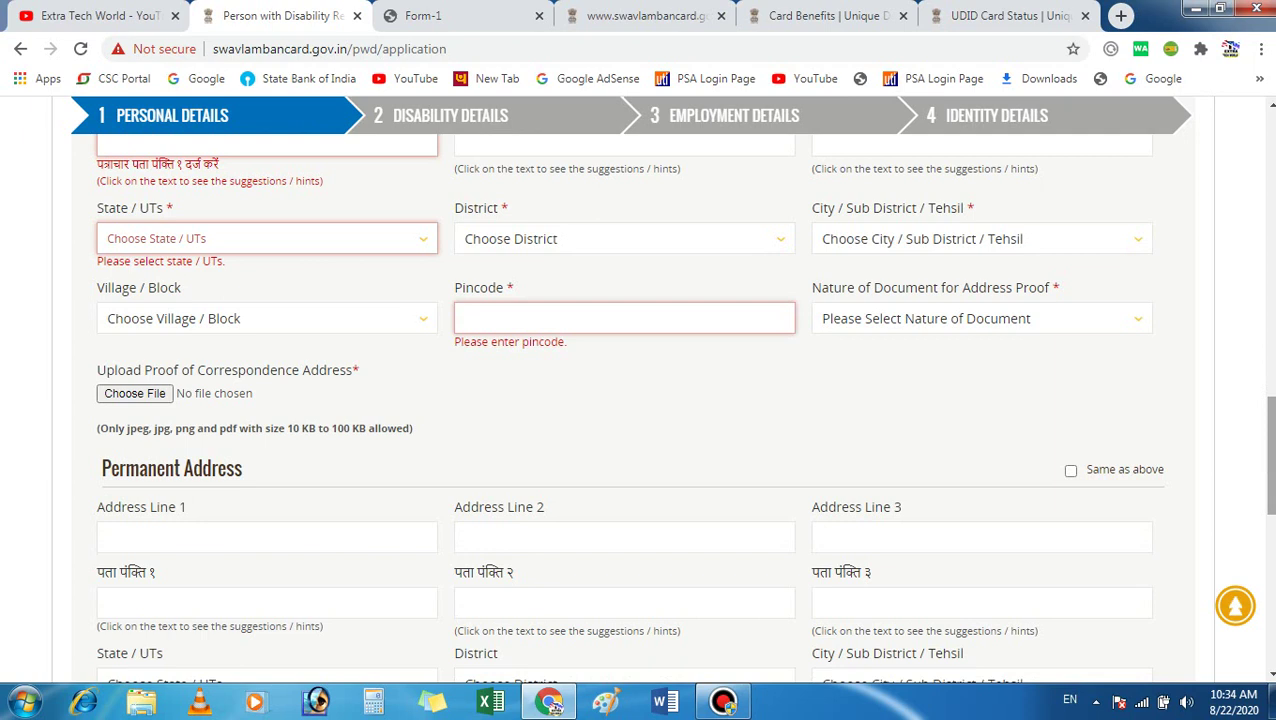
left_click(981, 318)
key("Escape")
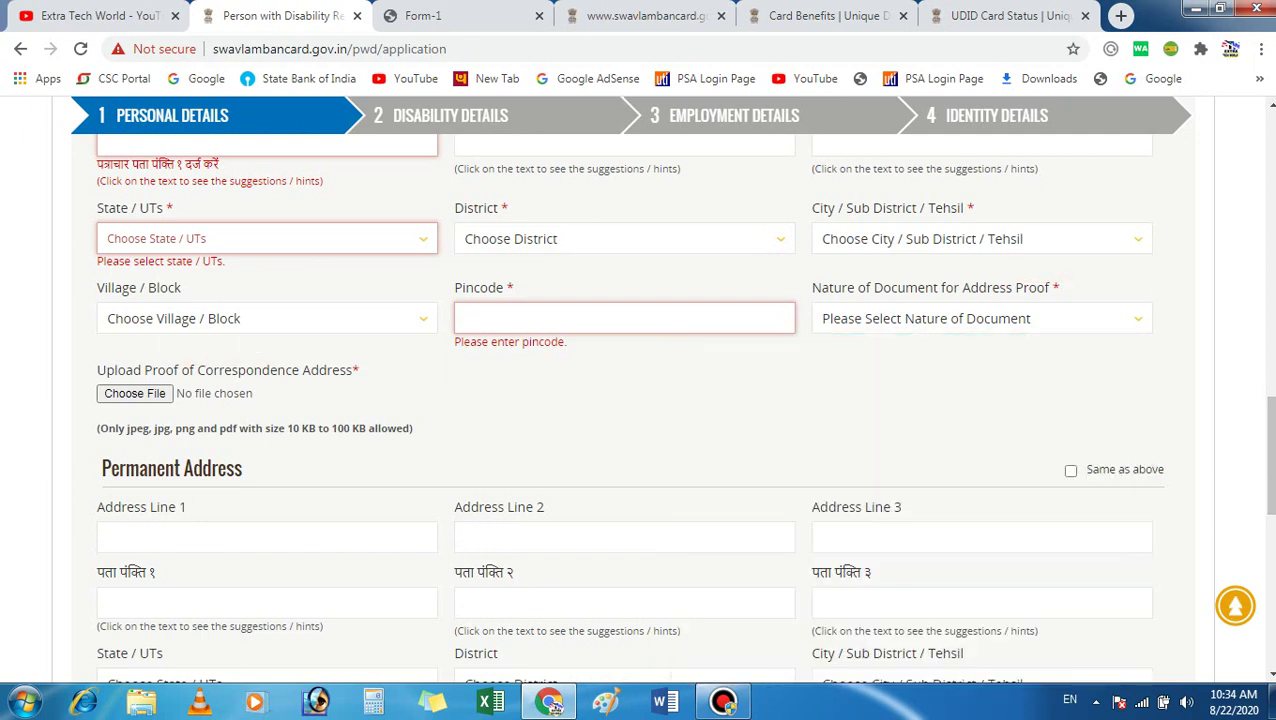
Step: Inspect the Upload Proof of Correspondence Address field and its file chooser, plus the document and City / Sub District / Tehsil lists, without selecting anything
left_click_drag(97, 370, 359, 370)
left_click(134, 393)
left_click(135, 393)
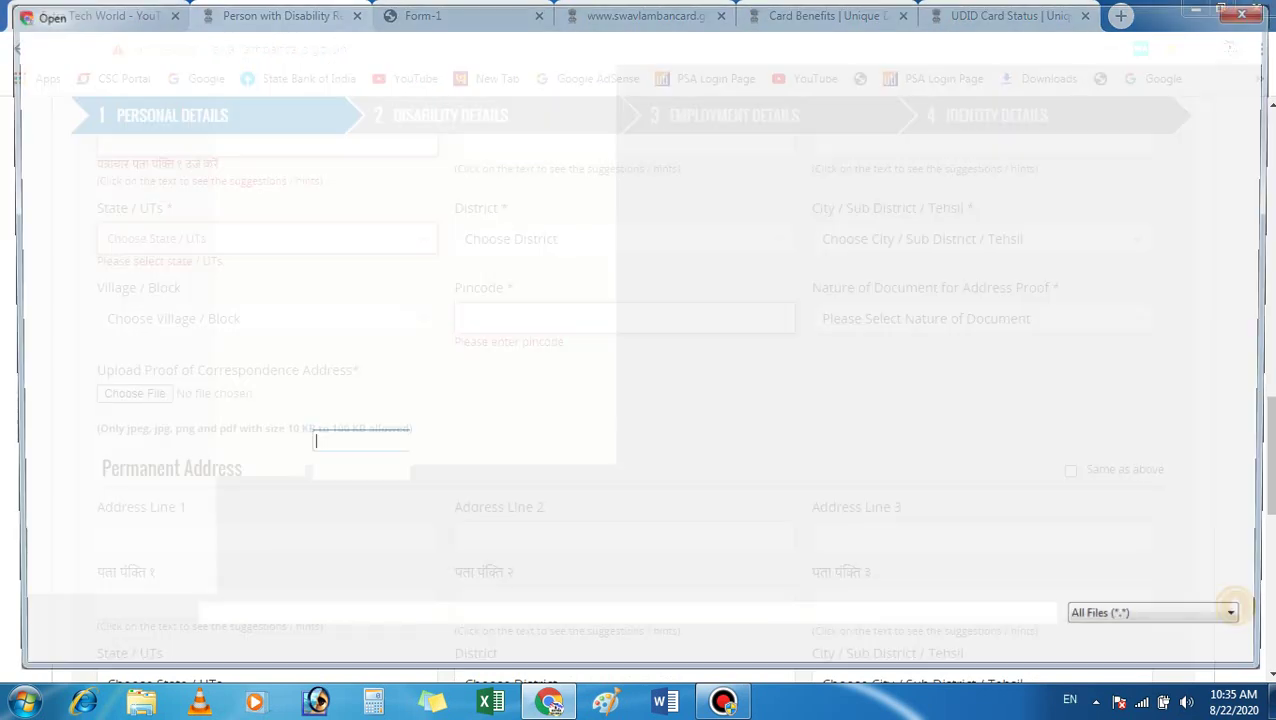
left_click(1245, 12)
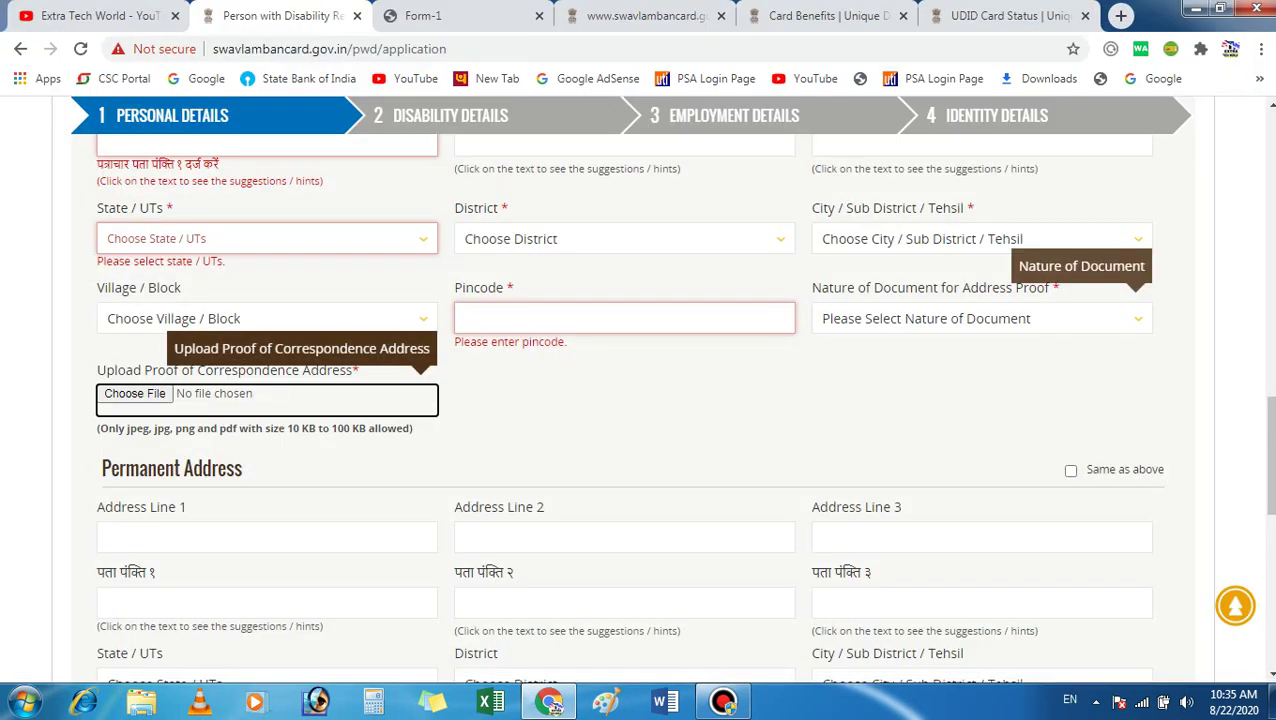
left_click(1136, 318)
left_click(981, 238)
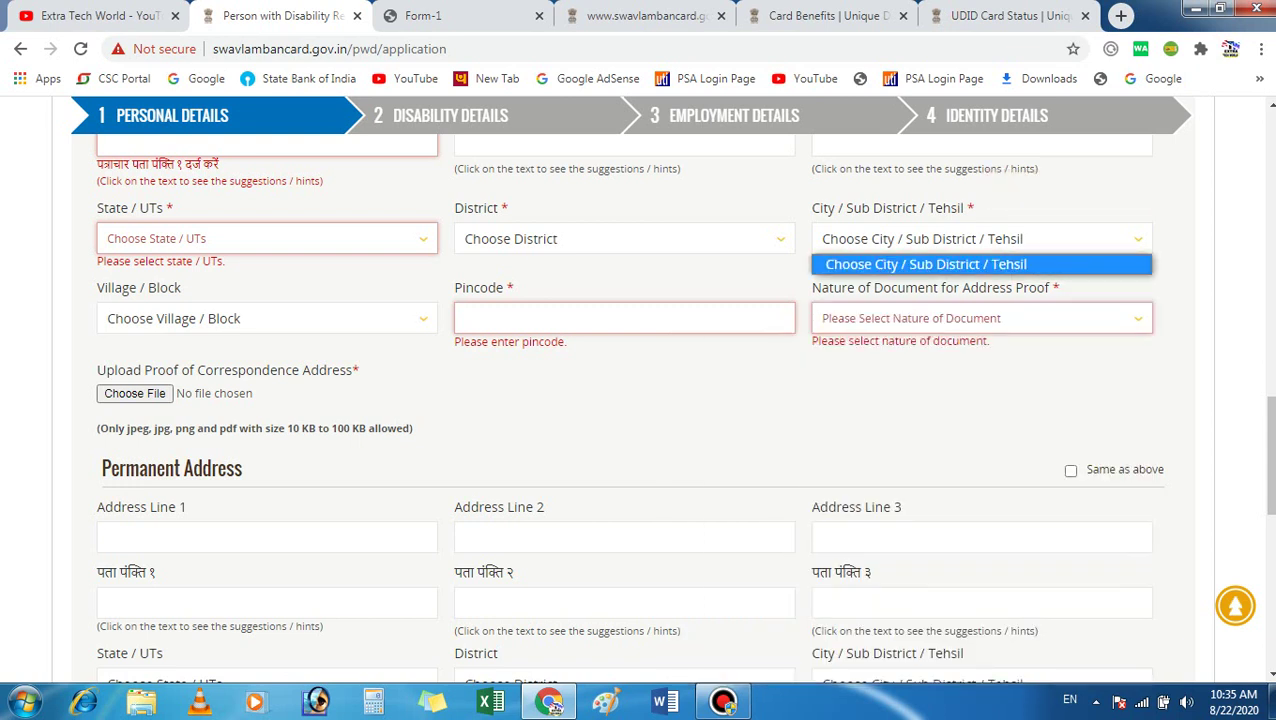
key("Escape")
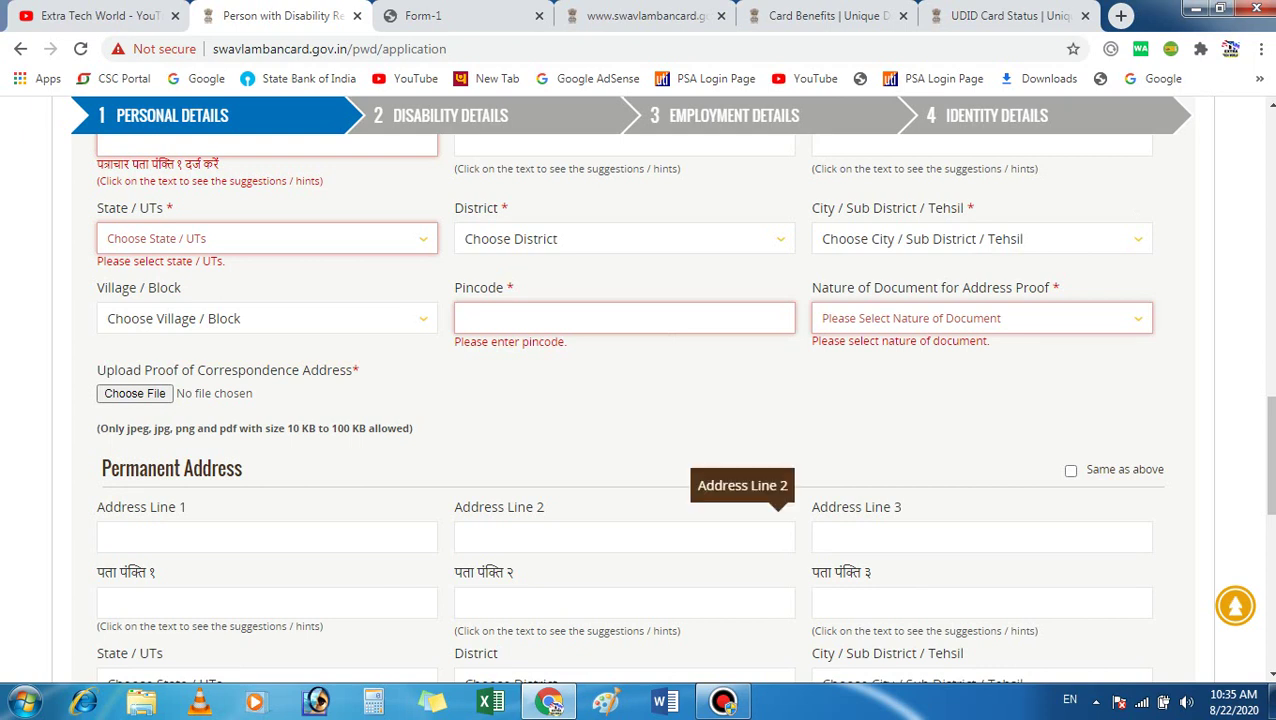
Step: Examine the Permanent Address fields and try the Same as above option, leaving it unticked
left_click_drag(110, 468, 165, 468)
left_click(165, 468)
scroll(400, 480, "down", 3)
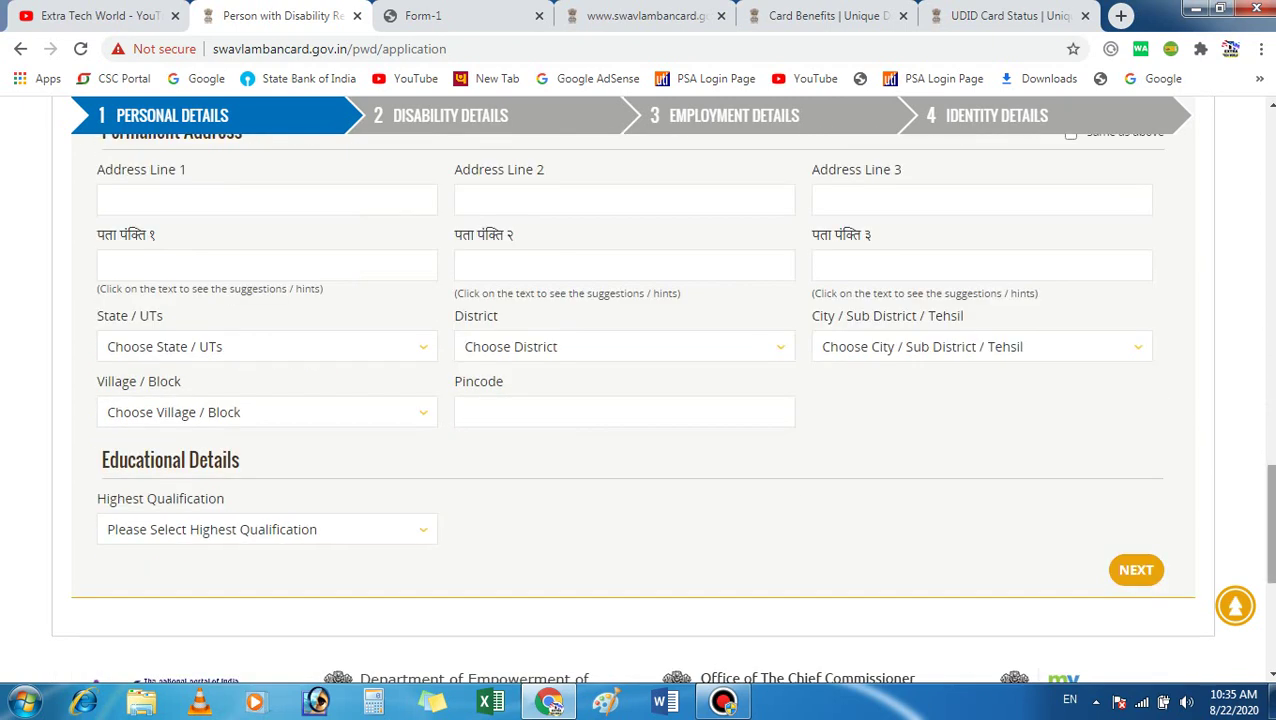
scroll(640, 400, "up", 2)
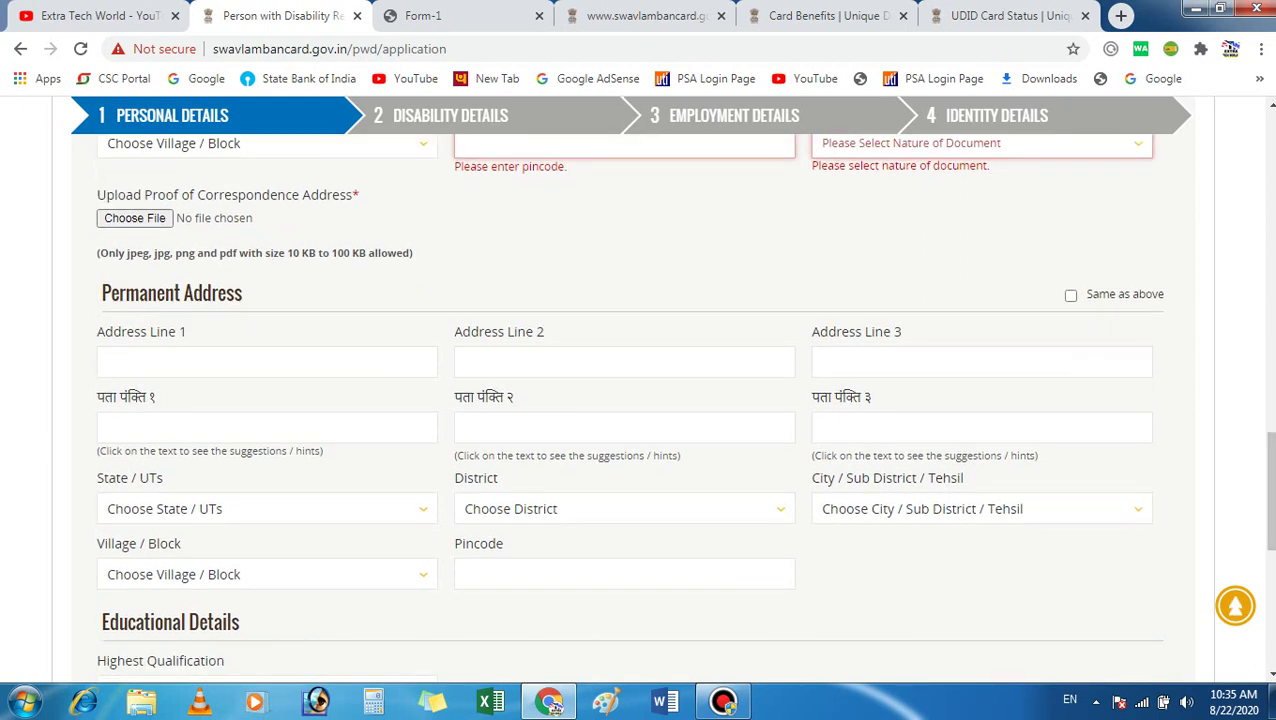
left_click(1070, 295)
left_click(1070, 295)
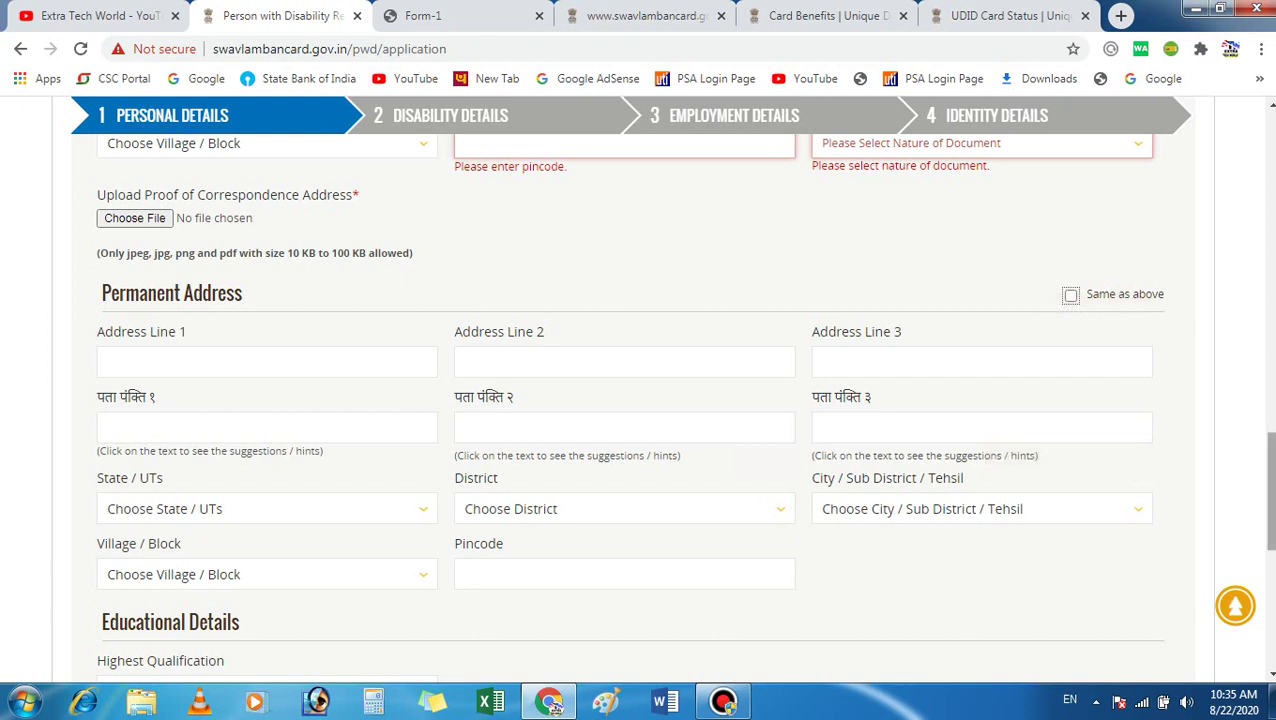
scroll(640, 400, "down", 1)
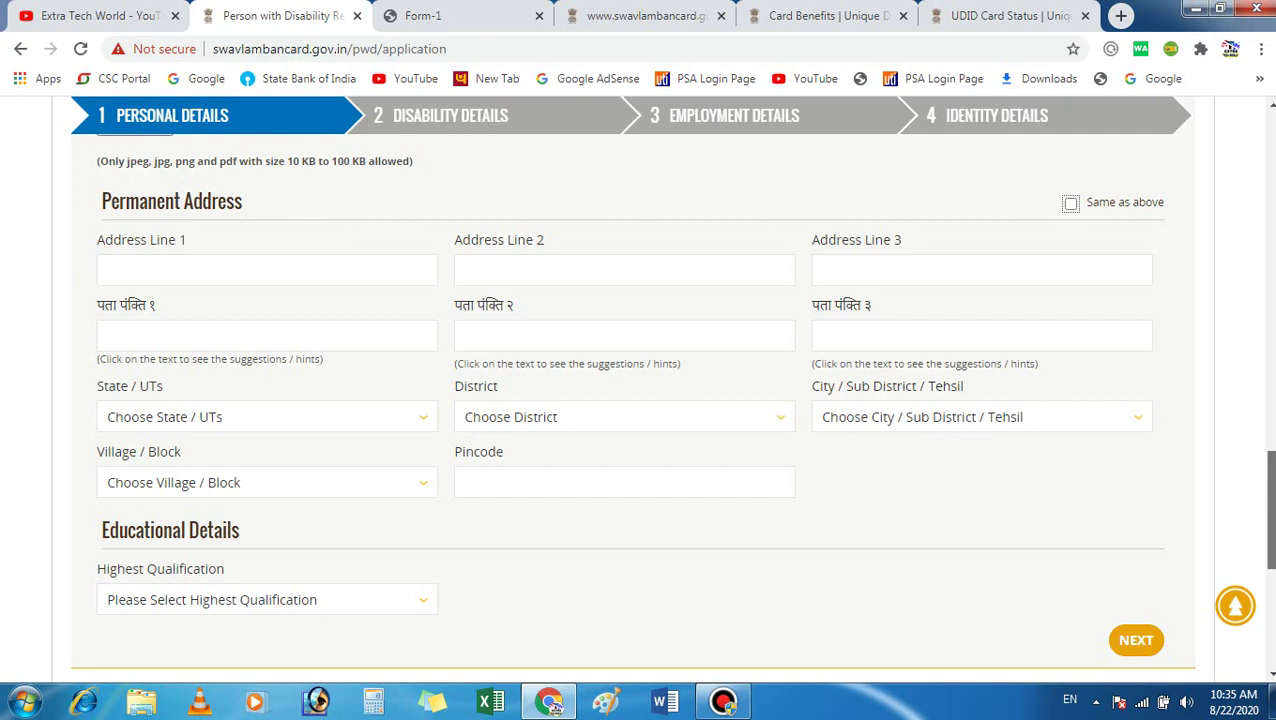
Step: Review the Highest Qualification options without choosing one, and try to continue to the Disability Details section
scroll(631, 401, "down", 2)
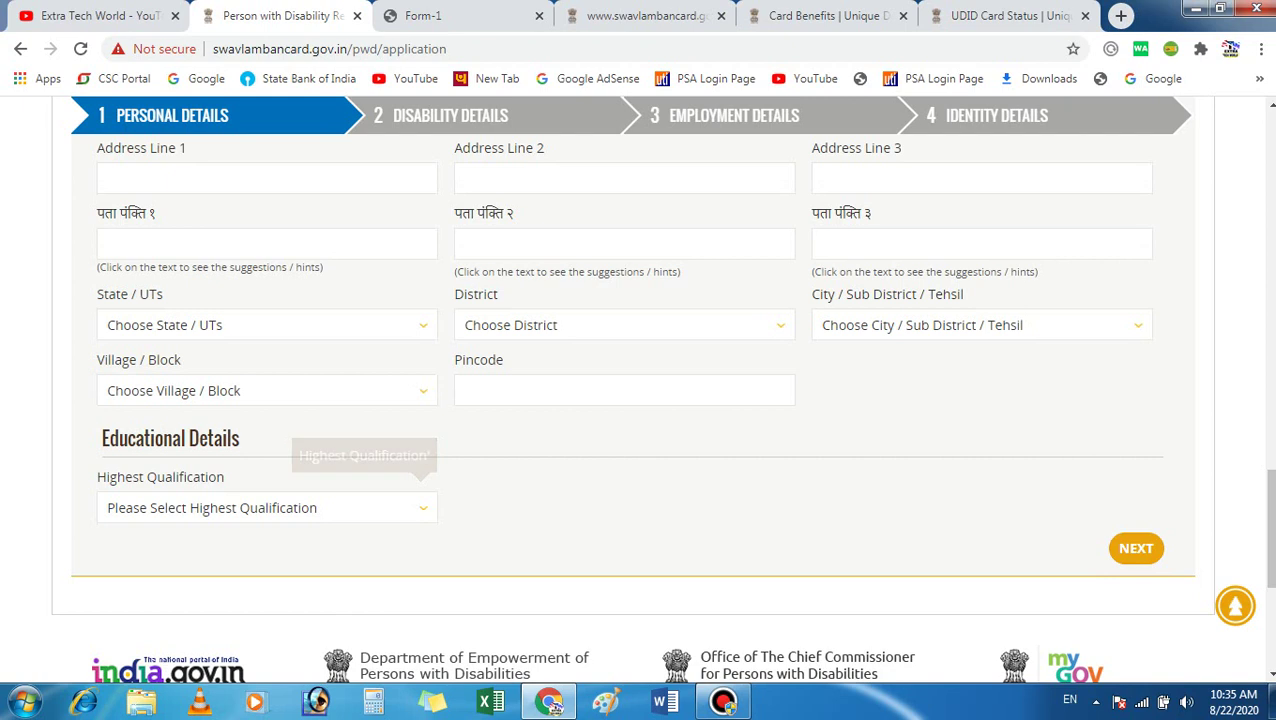
left_click(266, 507)
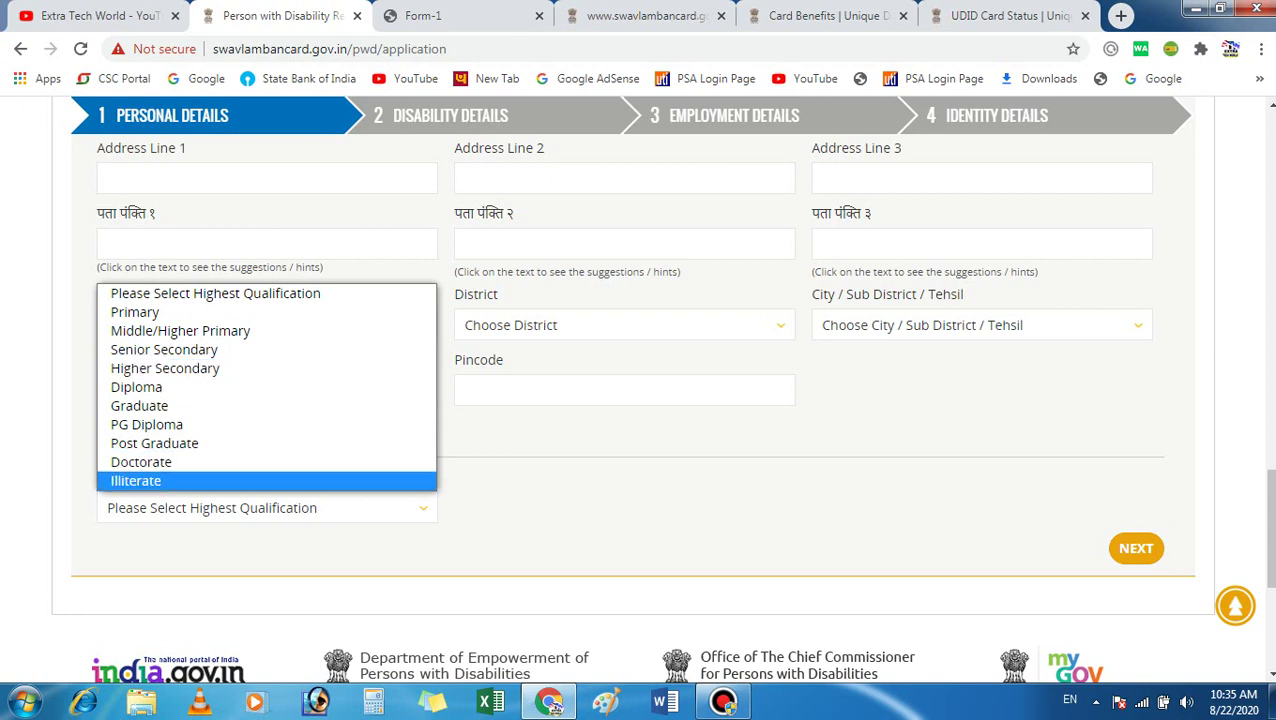
key("Escape")
mouse_move(1269, 528)
left_mouse_down()
mouse_move(1269, 330)
mouse_move(1269, 533)
left_mouse_up()
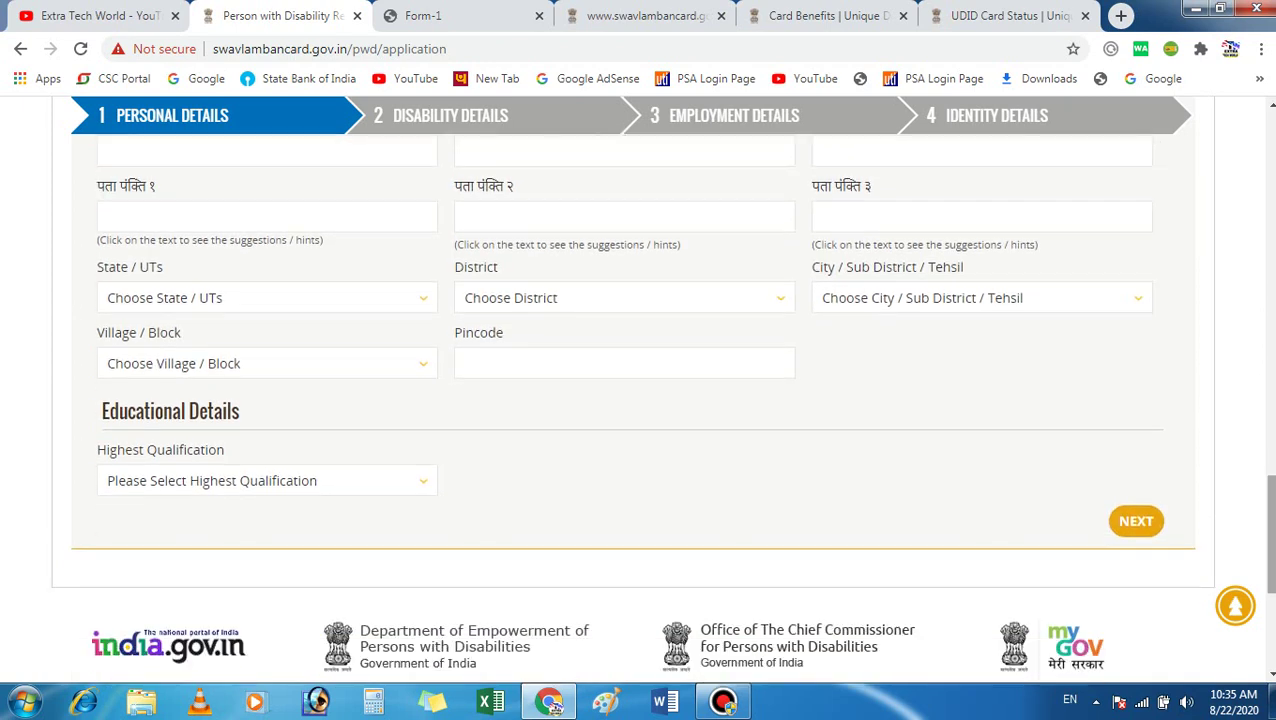
left_click(1136, 521)
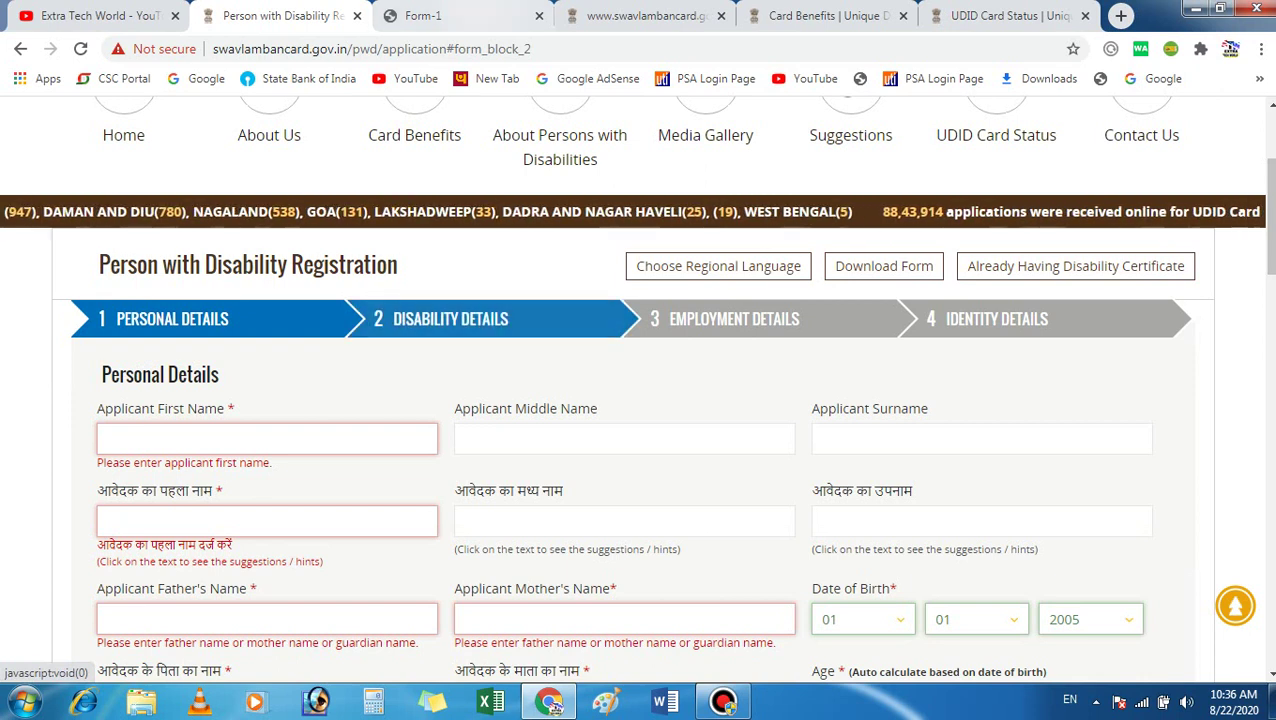
Step: Switch to the Form-1 PDF and find section 3, Disability Details, comparing it with the online registration page
left_click(450, 15)
scroll(632, 400, "down", 6)
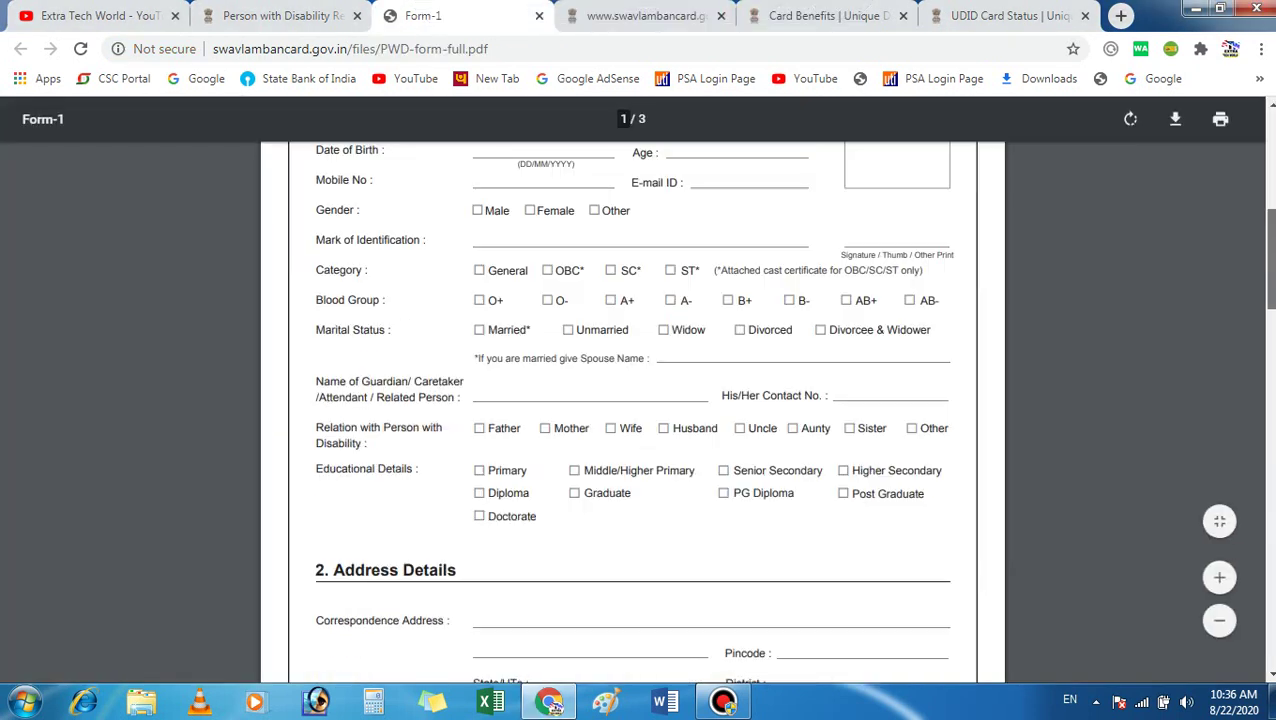
scroll(632, 400, "down", 6)
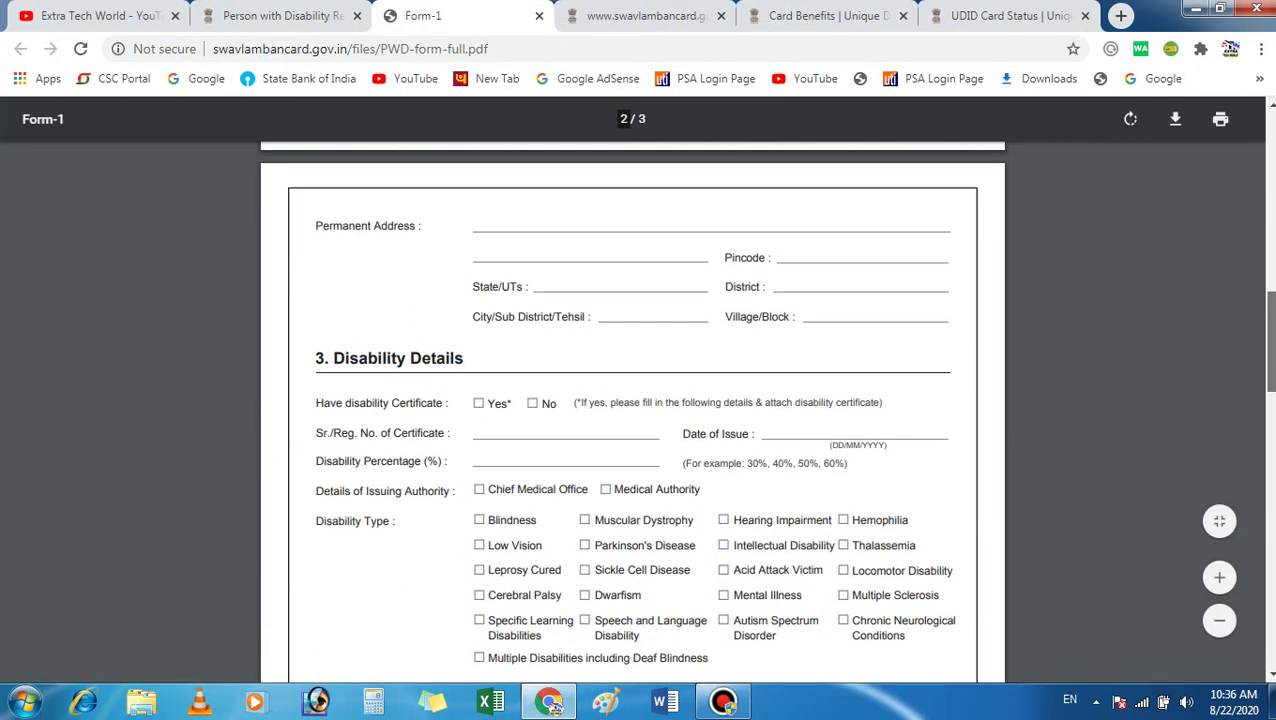
scroll(631, 408, "down", 1)
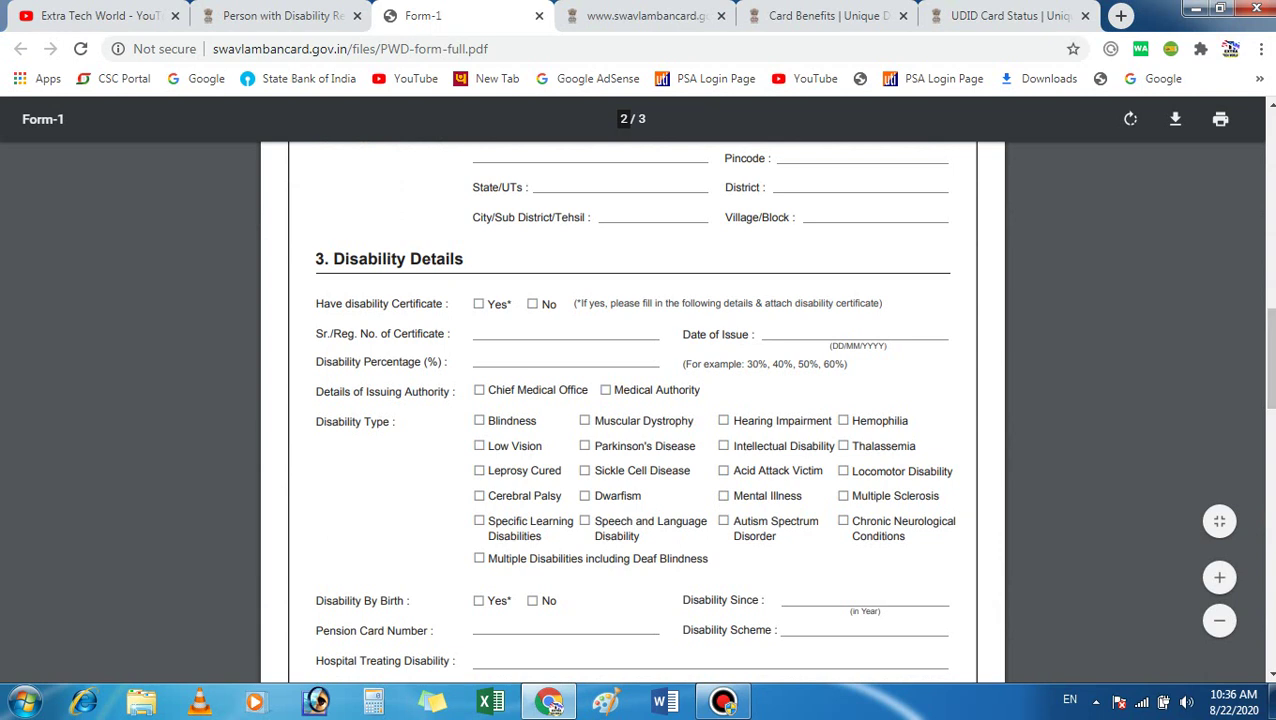
key("ctrl+shift+Tab")
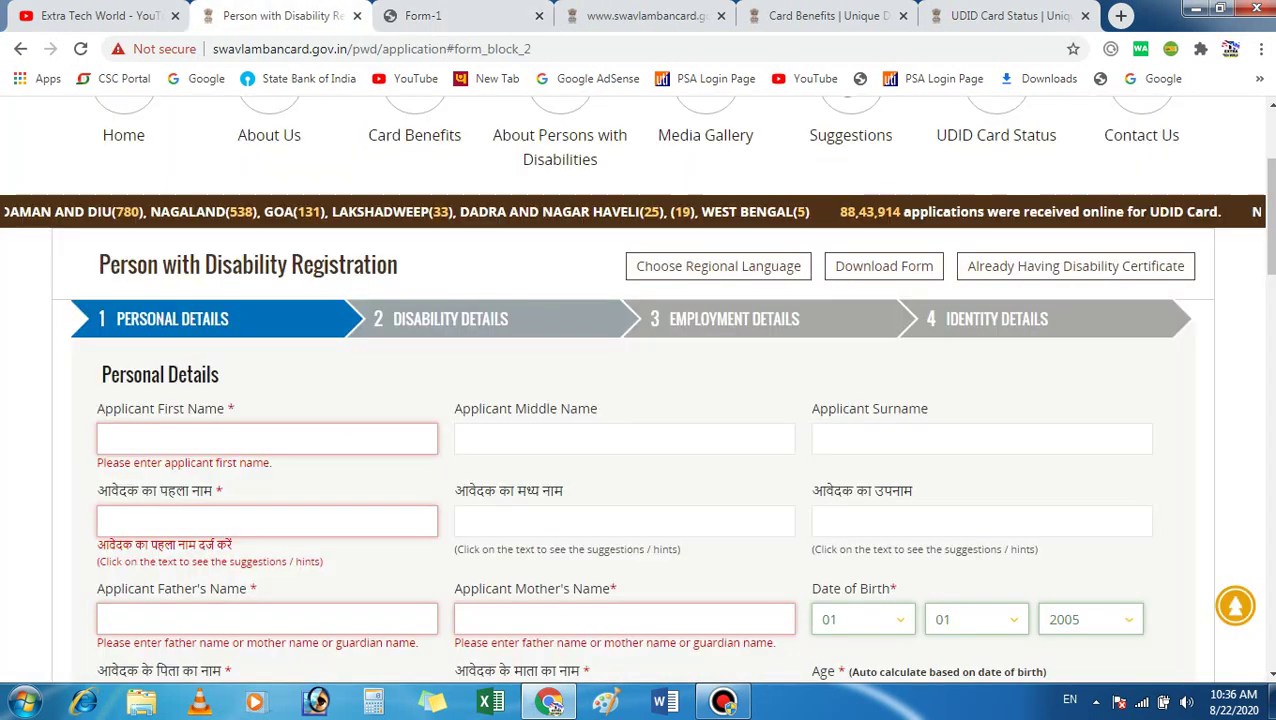
key("ctrl+Tab")
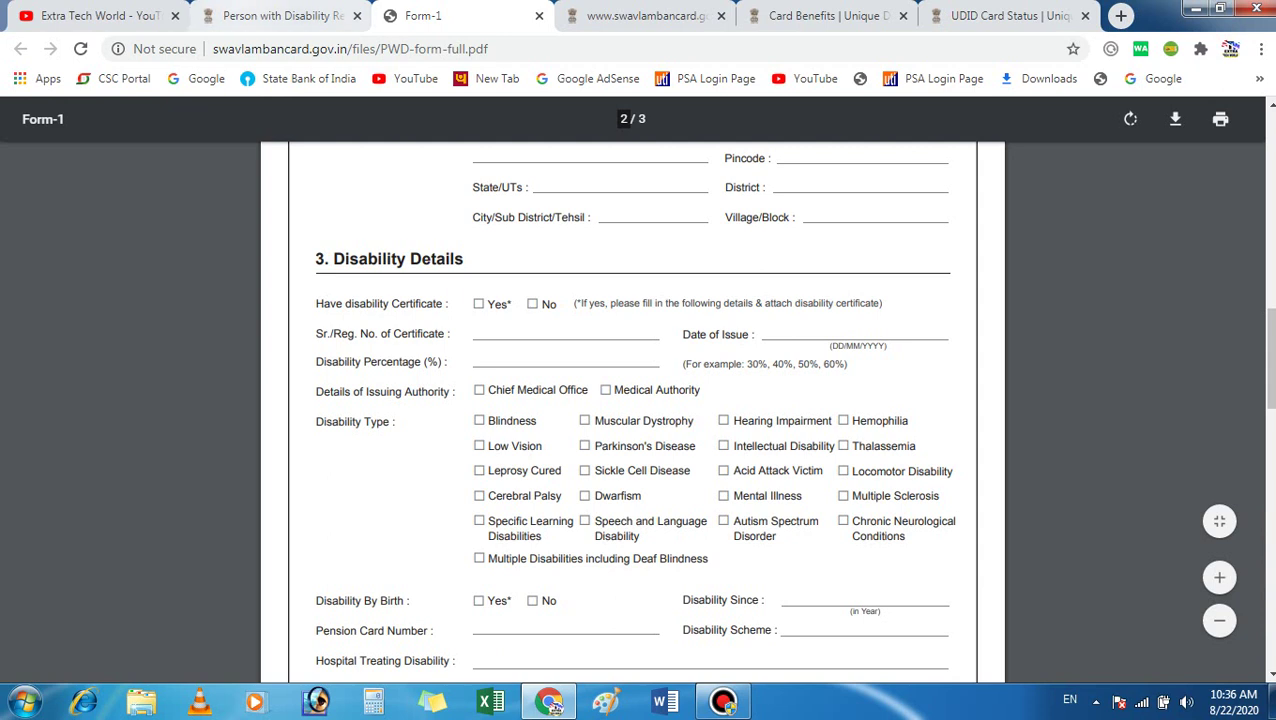
left_click(280, 16)
key("ctrl+Tab")
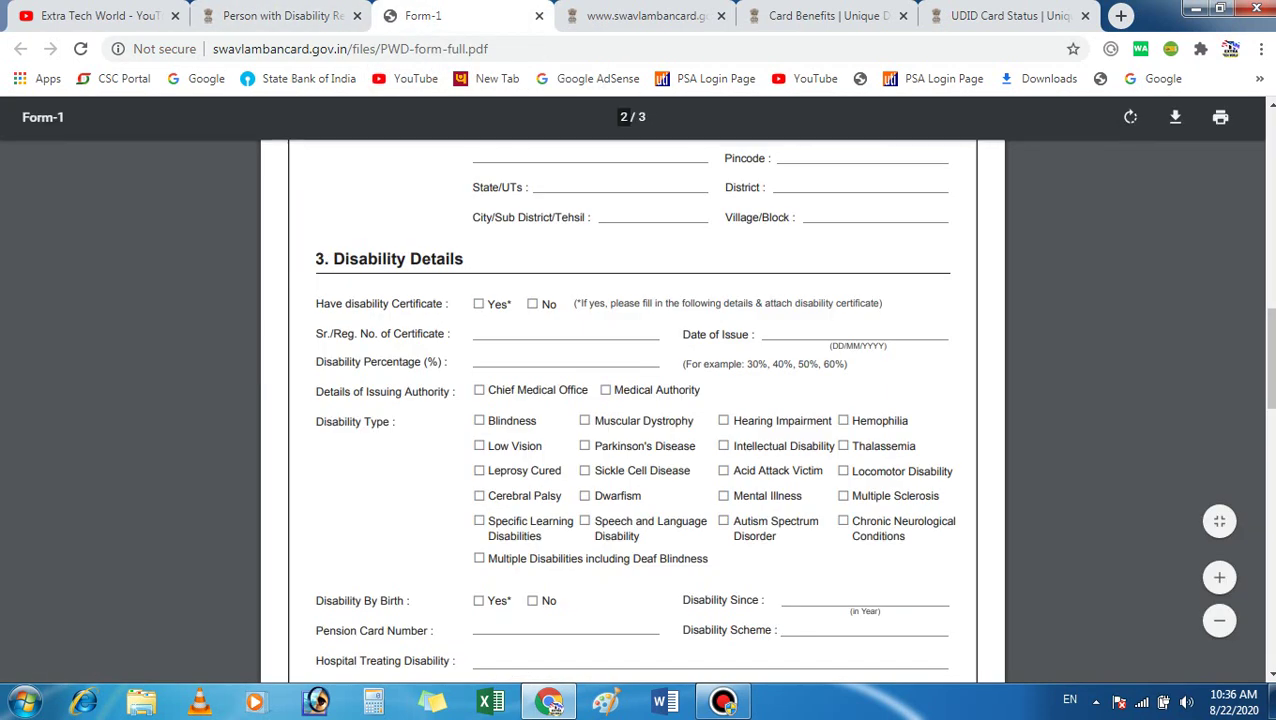
Step: Examine the disability certificate question, its attachment note and the example disability percentages in Form-1
left_click_drag(316, 303, 428, 303)
left_click(428, 303)
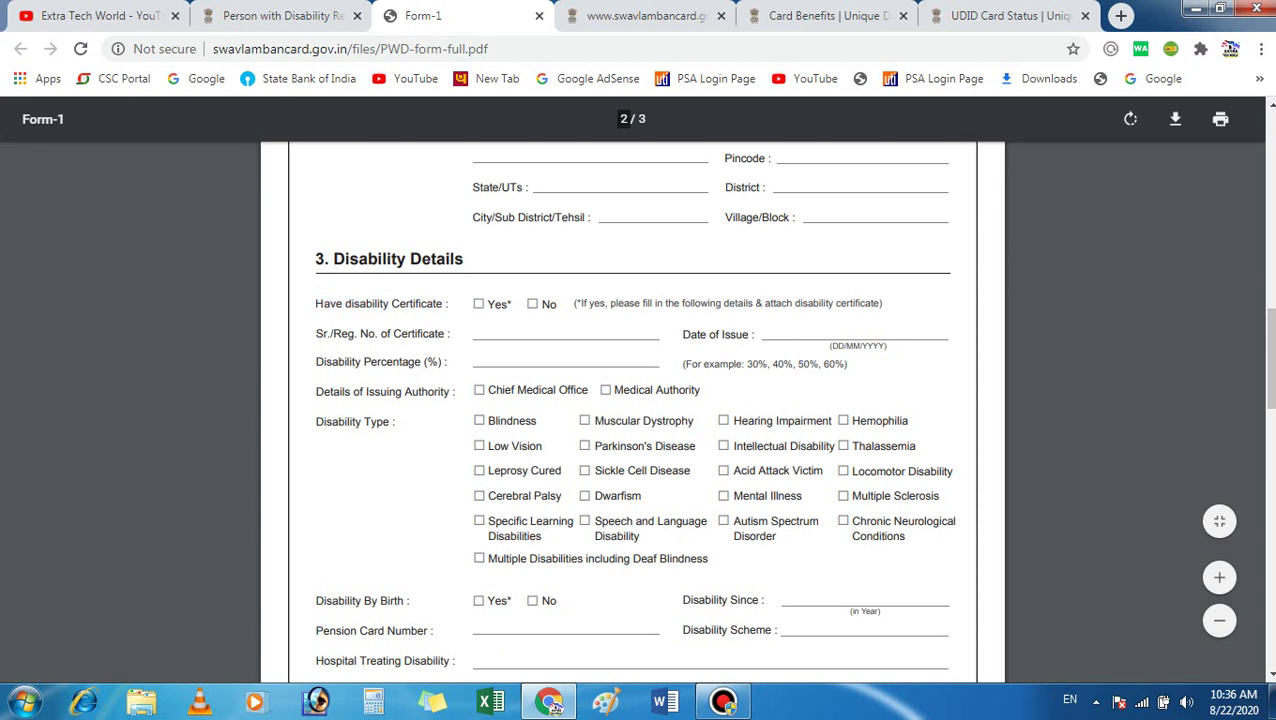
left_click_drag(589, 303, 796, 303)
left_click(796, 303)
left_click(280, 15)
left_click(455, 15)
left_click_drag(714, 364, 768, 364)
left_click(768, 364)
Step: Examine the issuing authority and Disability Type options in Form-1, dismissing the Windows color scheme dialog
left_click_drag(322, 390, 390, 390)
left_click(390, 390)
left_click_drag(588, 390, 490, 390)
left_click(492, 390)
left_click_drag(316, 422, 384, 422)
left_click(384, 422)
scroll(632, 410, "down", 2)
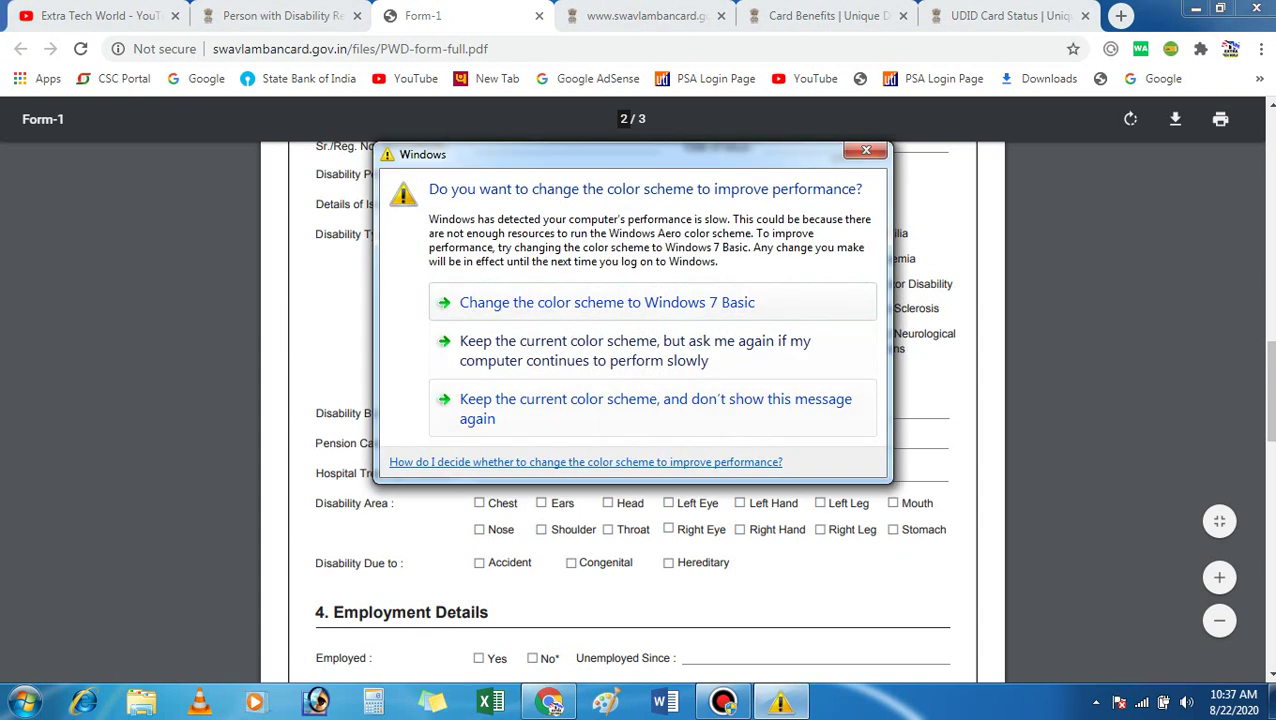
left_click(866, 150)
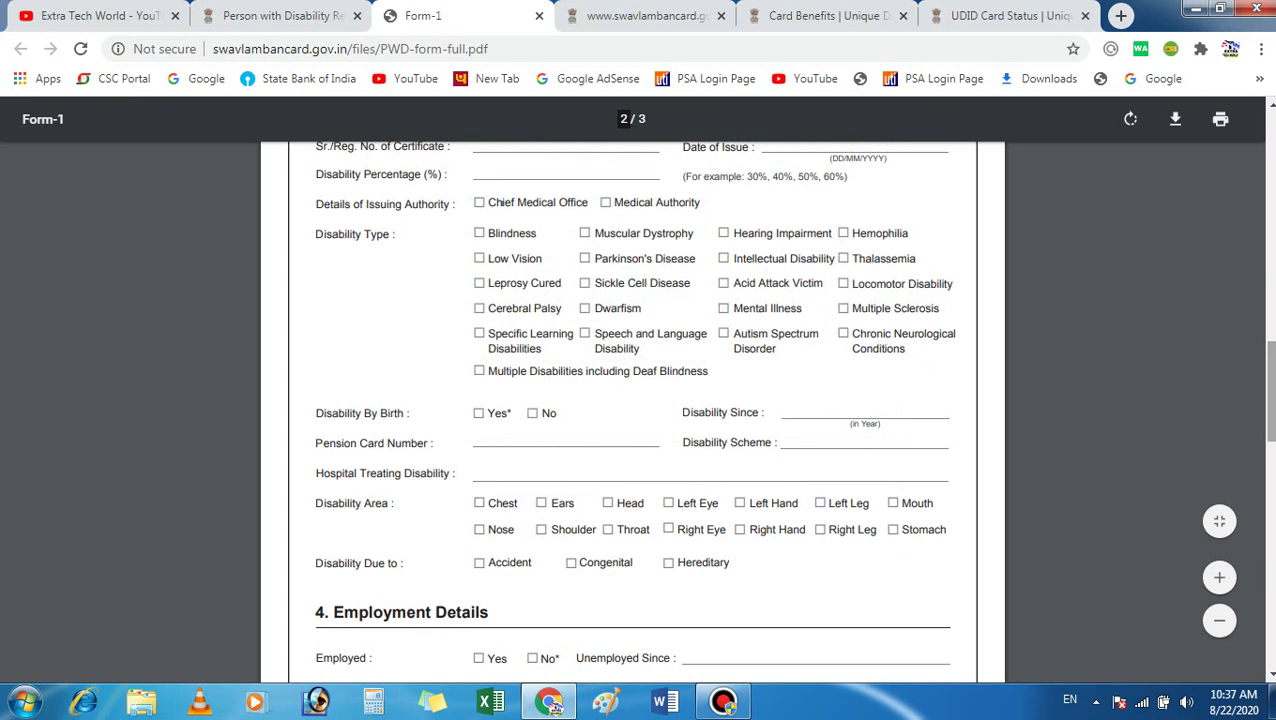
Step: Examine section 4, Employment Details, in Form-1, including occupation, BPL/APL and annual income, alongside the online registration steps
scroll(556, 706, "down", 3)
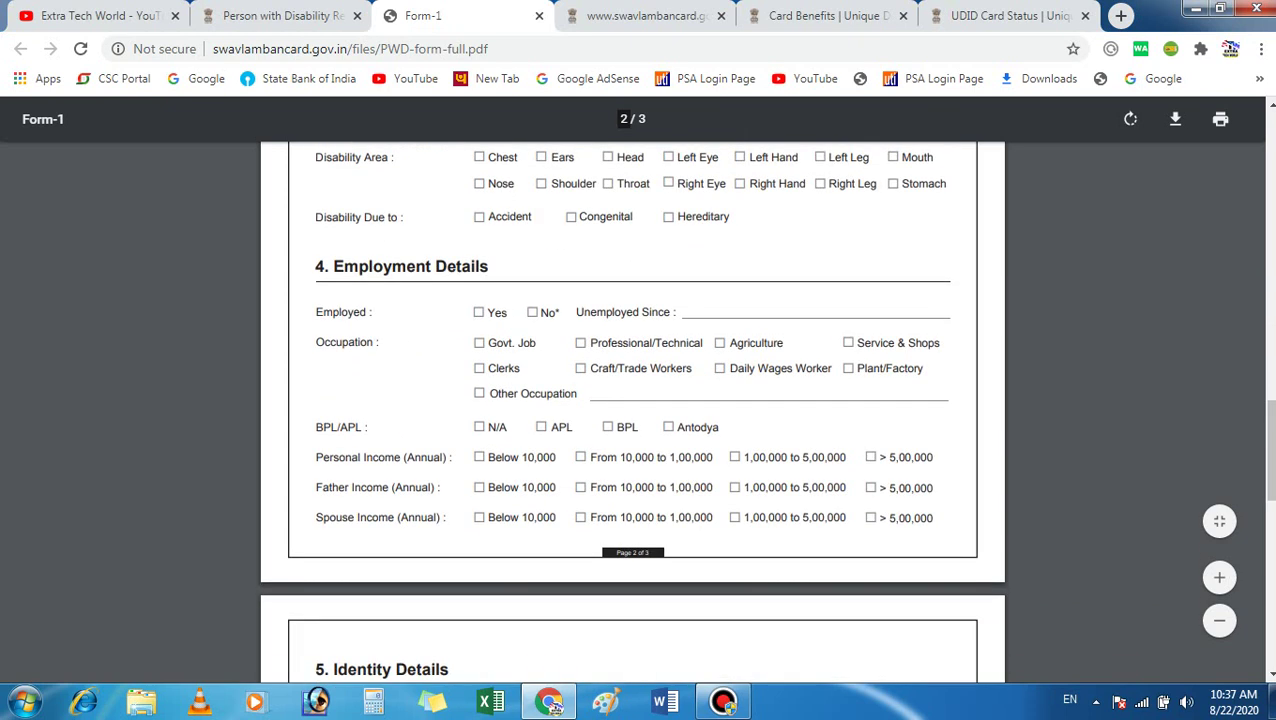
key("ctrl+shift+Tab")
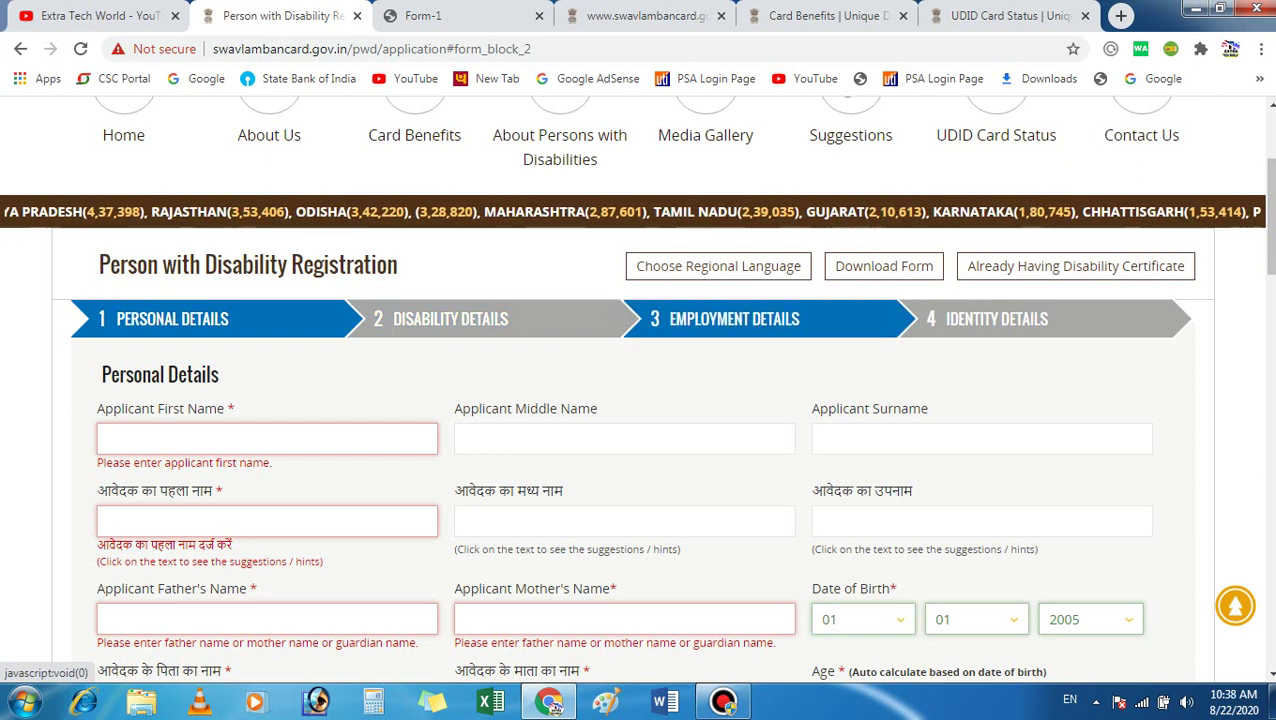
key("ctrl+Tab")
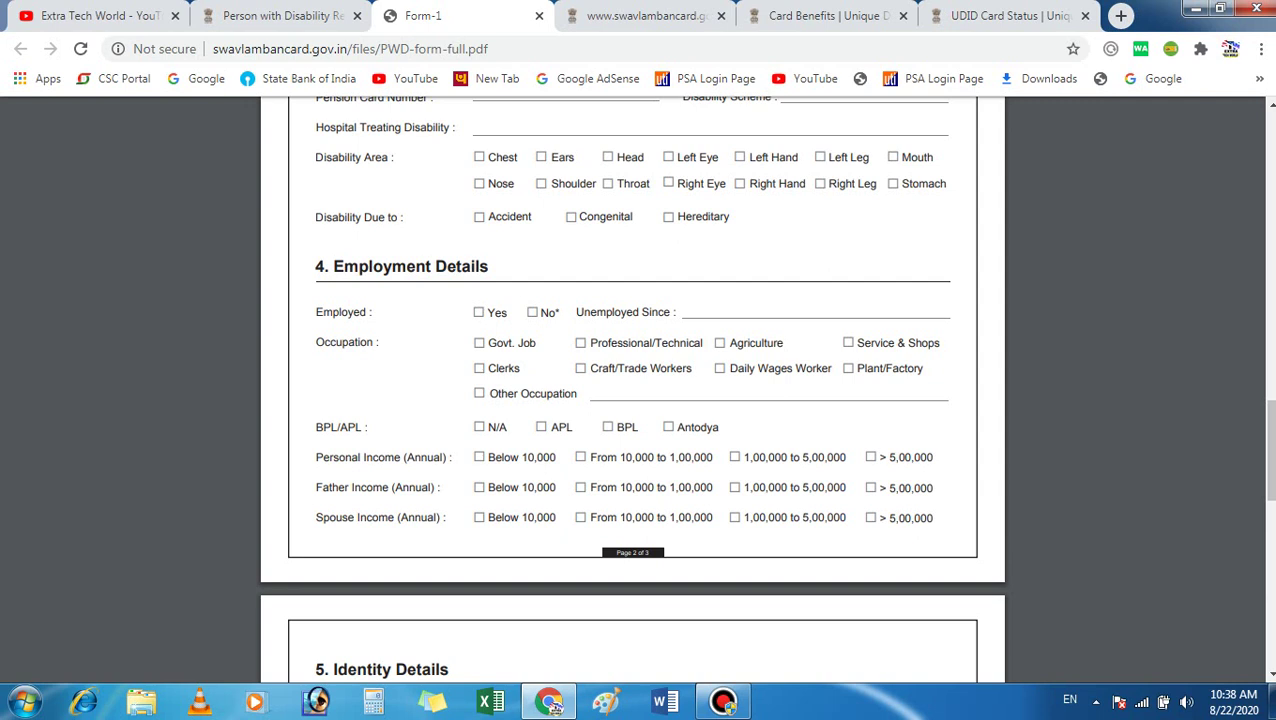
scroll(640, 390, "down", 2)
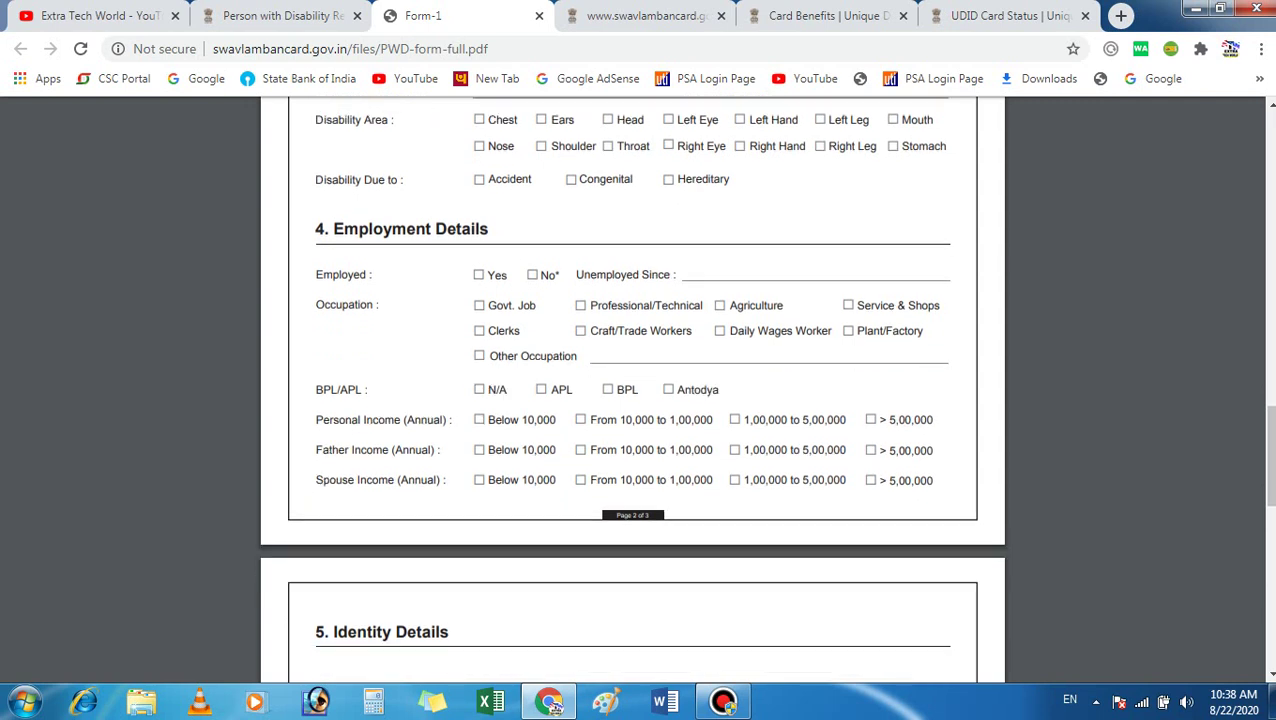
key("ctrl+shift+Tab")
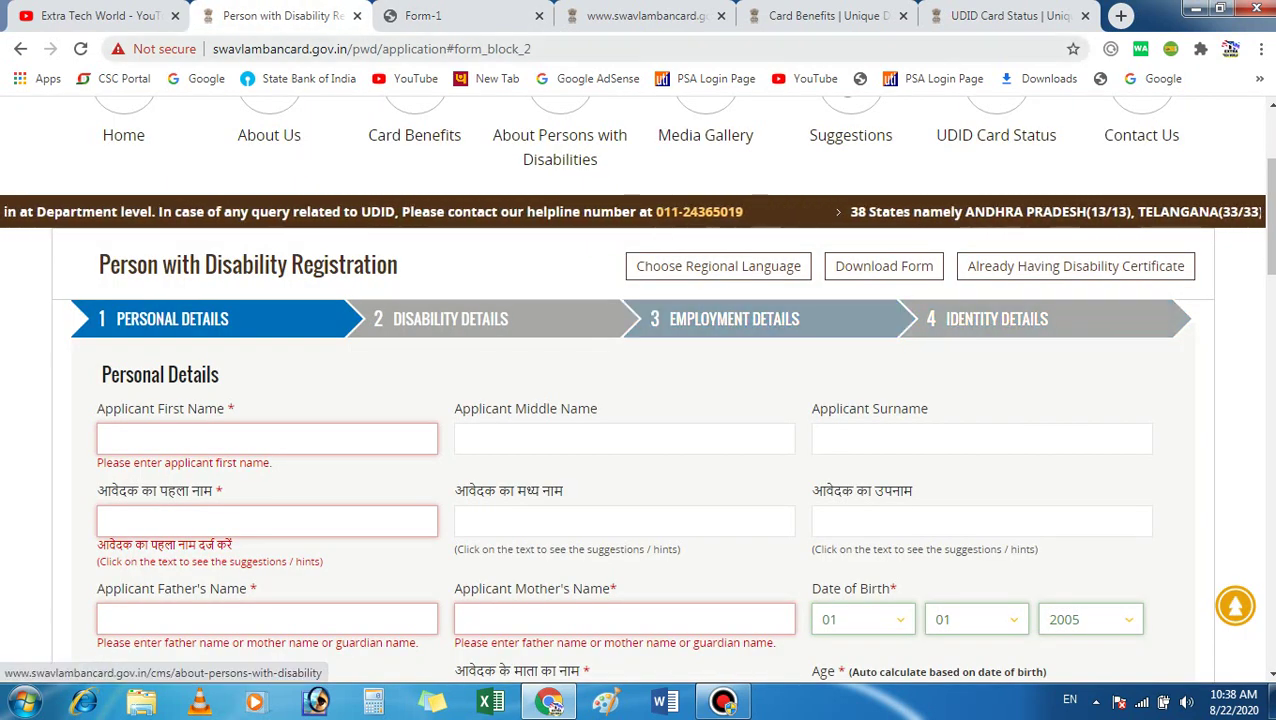
key("ctrl+Tab")
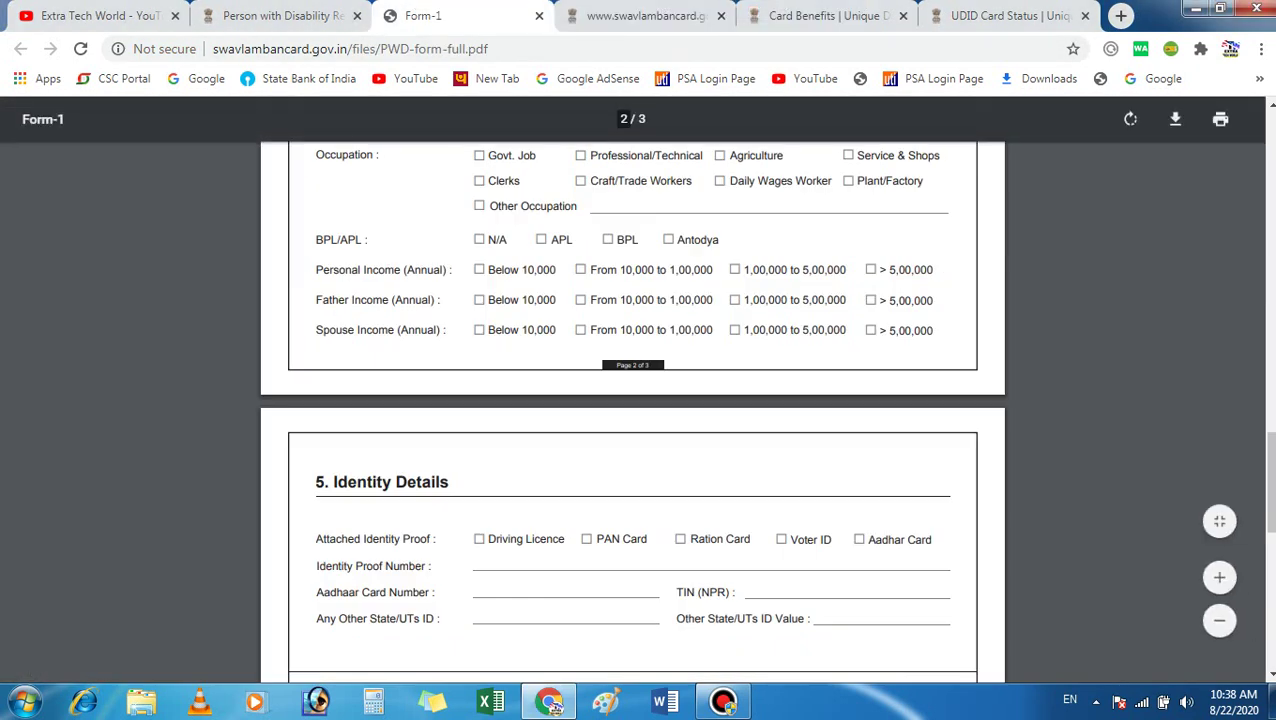
Step: Examine the Identity Details section, the TIN (NPR) field and the applicant's declaration in Form-1, and return to the online registration page
scroll(632, 412, "down", 3)
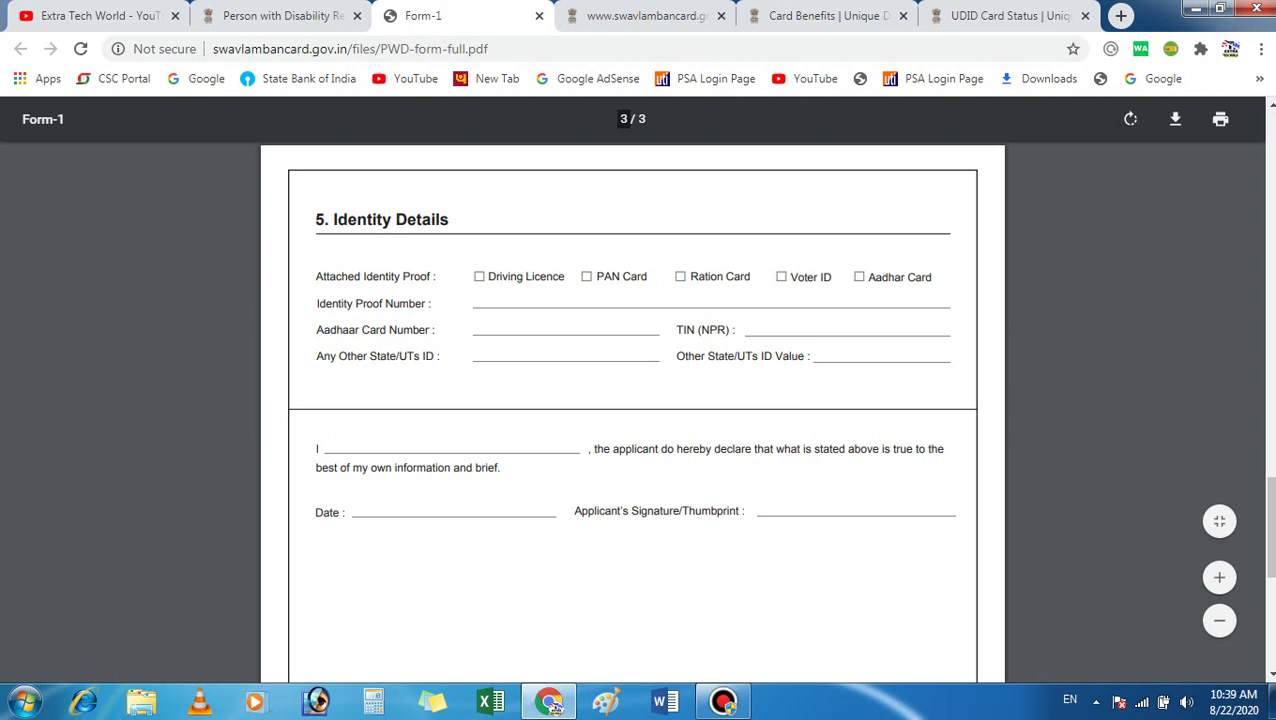
left_click_drag(676, 329, 732, 329)
left_click(732, 329)
left_click_drag(319, 449, 476, 467)
left_click(476, 467)
left_click(283, 15)
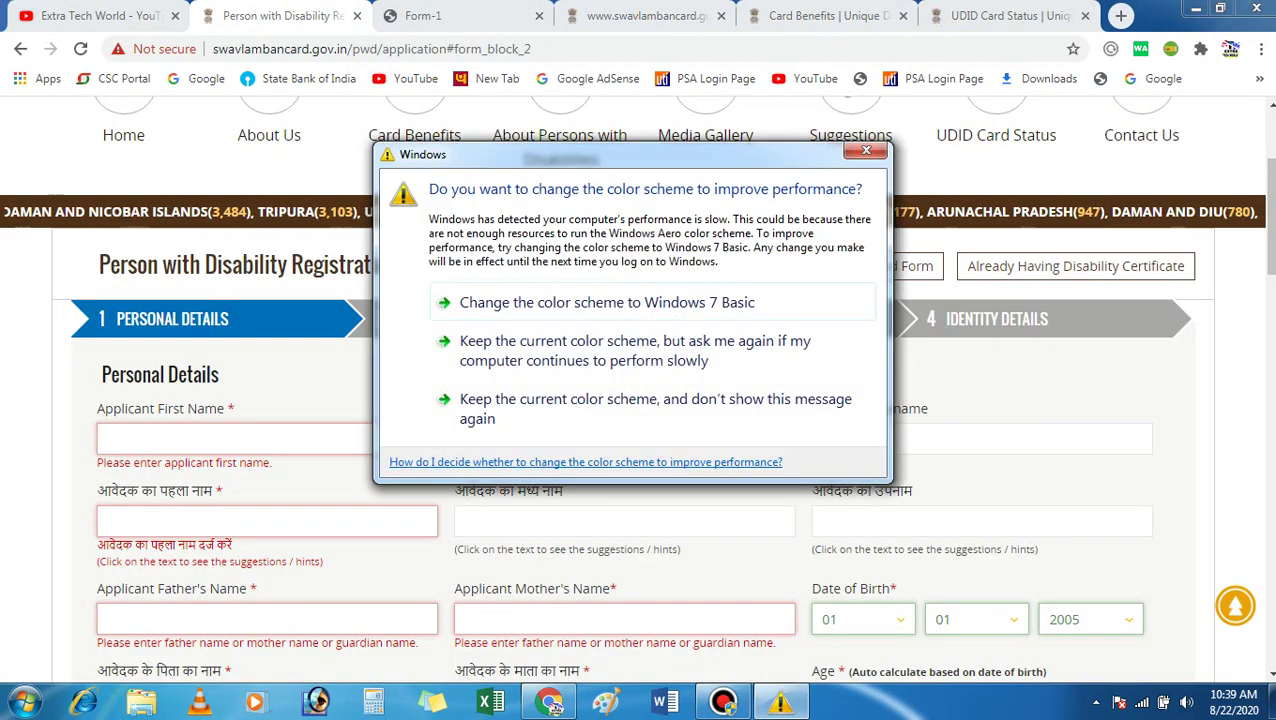
Step: Dismiss the Windows color scheme dialog and review the Personal Details and address sections of the online registration form
left_click(866, 150)
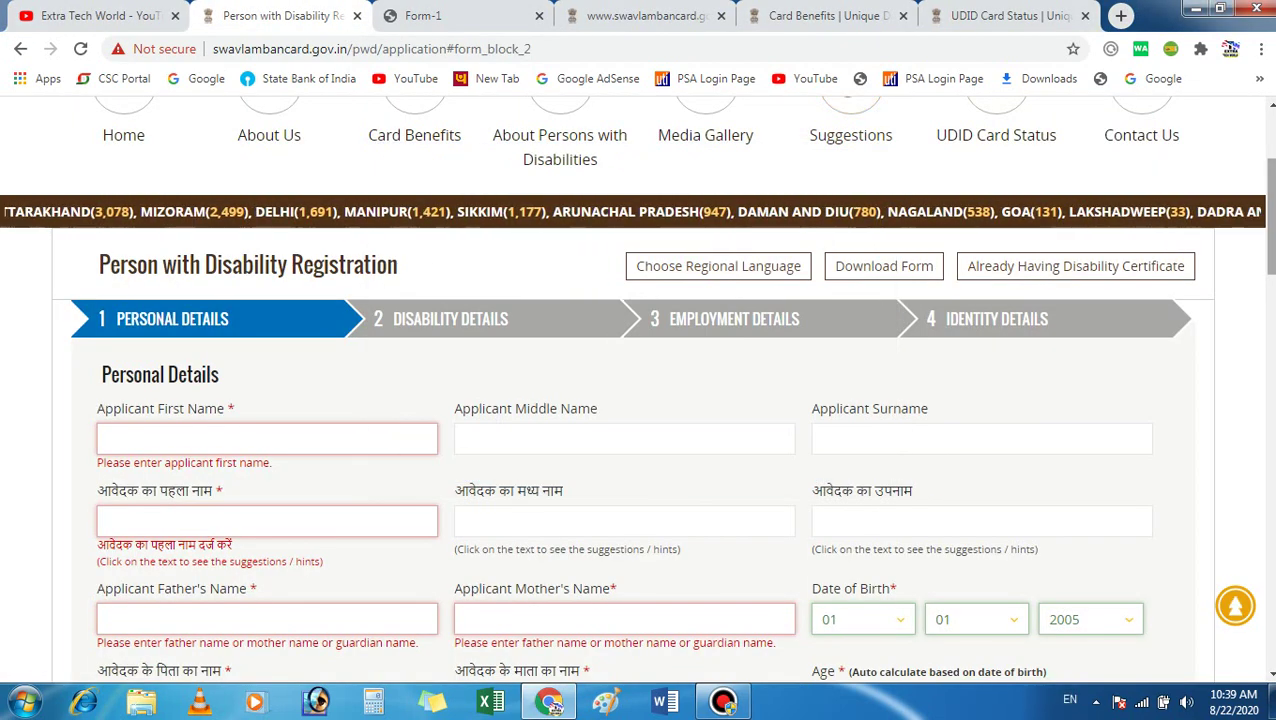
left_click_drag(1268, 216, 1268, 249)
scroll(640, 400, "down", 5)
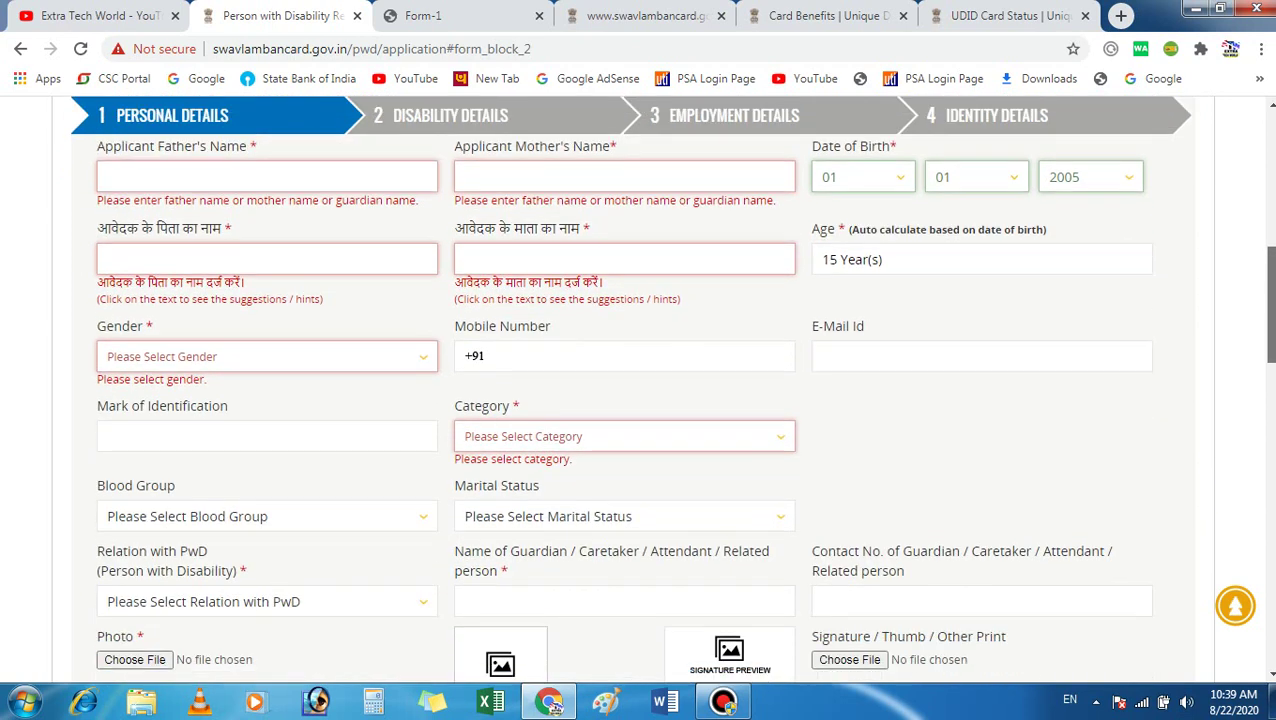
scroll(640, 400, "up", 8)
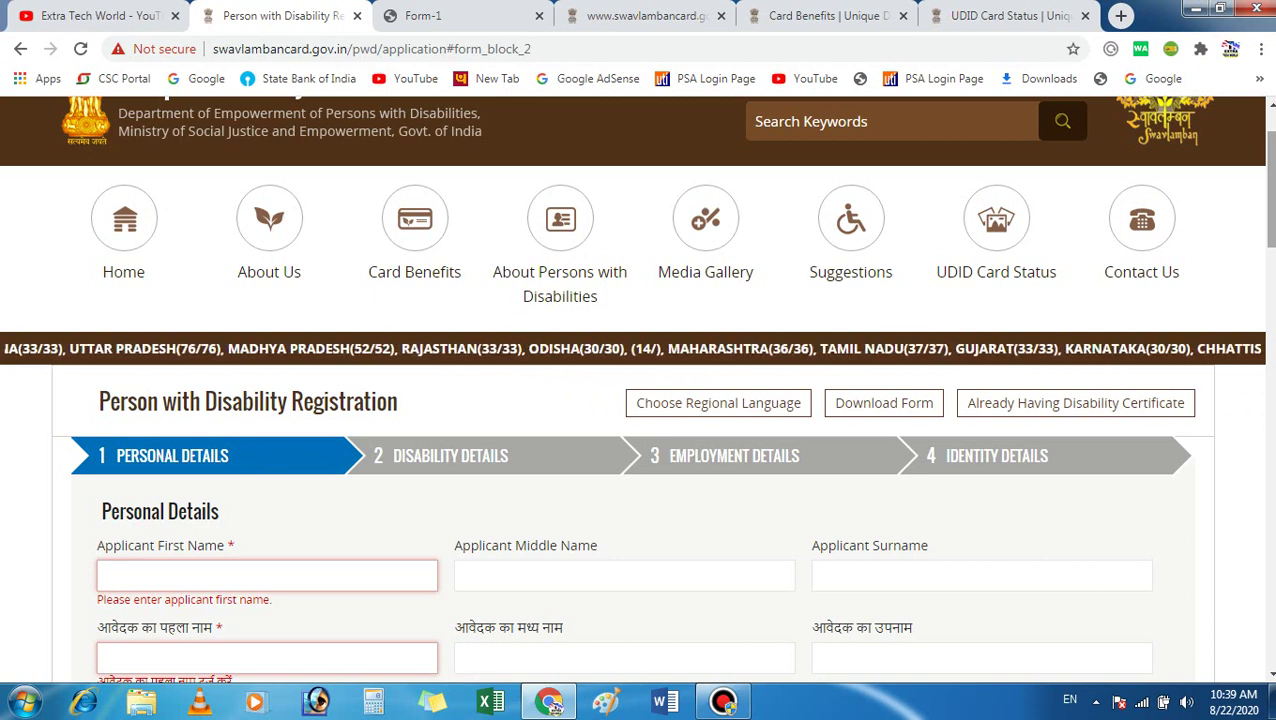
scroll(636, 400, "down", 2)
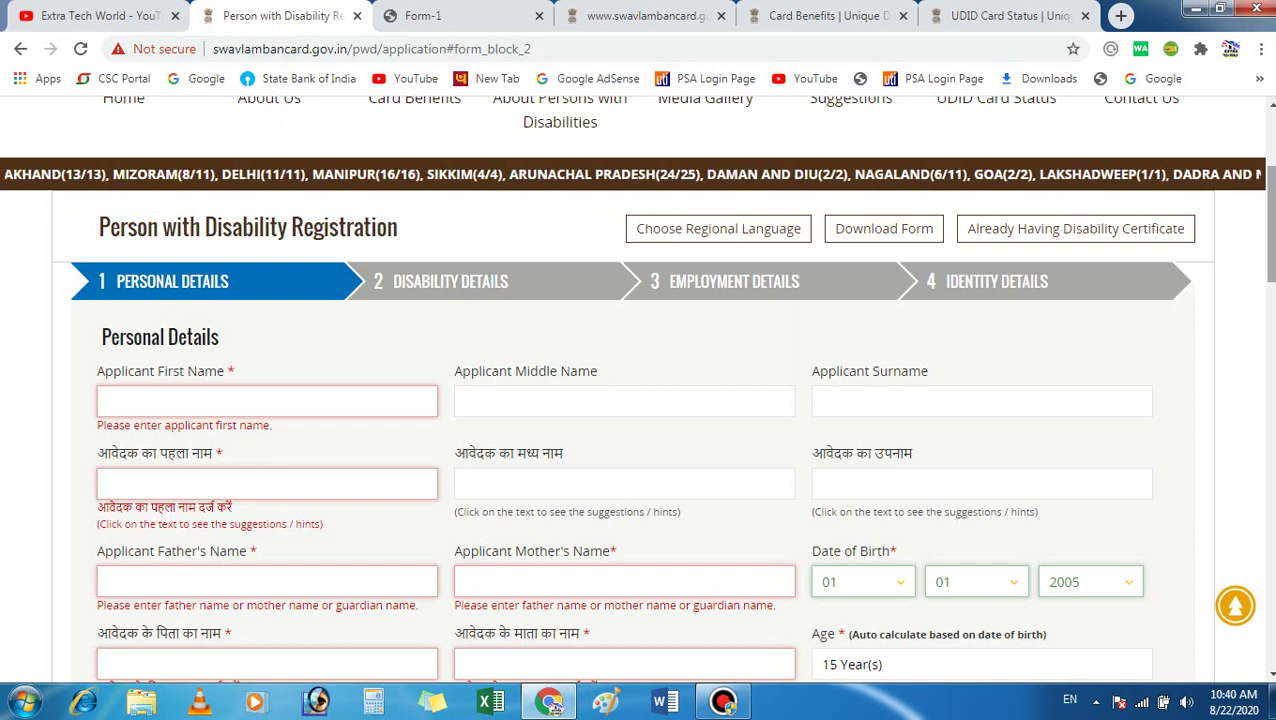
mouse_move(1269, 225)
left_mouse_down()
mouse_move(1269, 285)
mouse_move(1269, 245)
left_mouse_up()
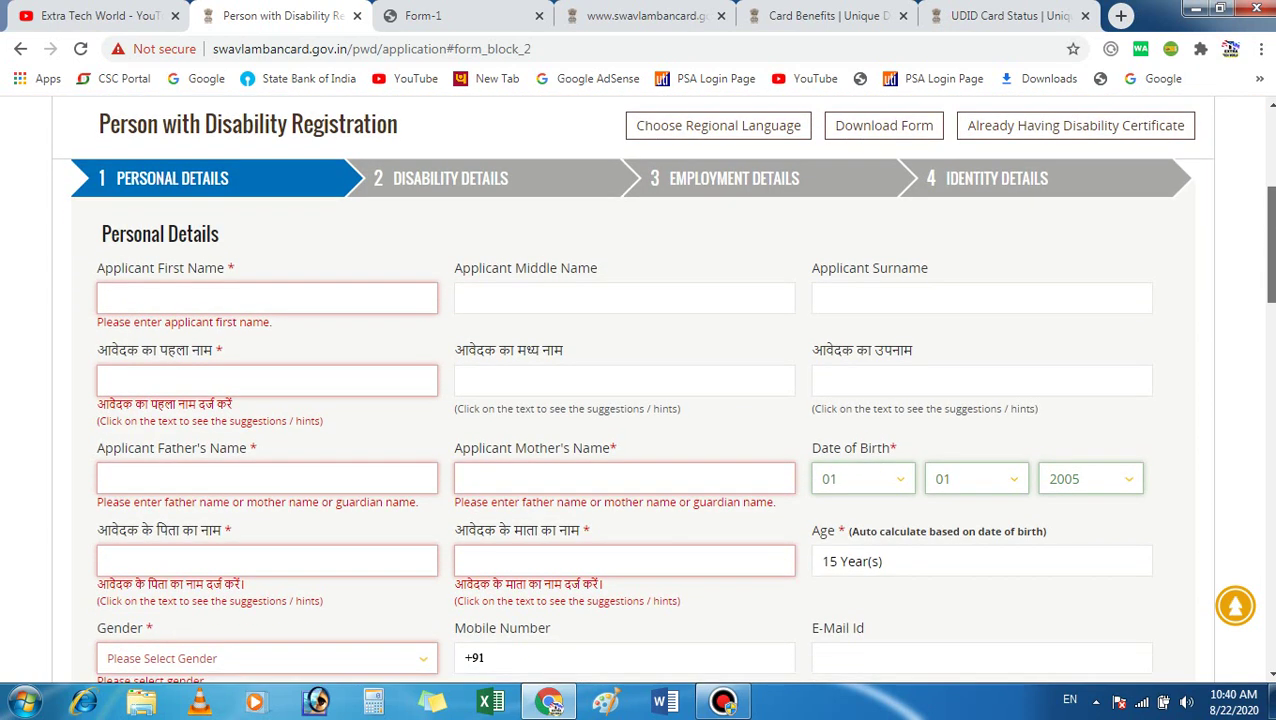
scroll(556, 706, "down", 12)
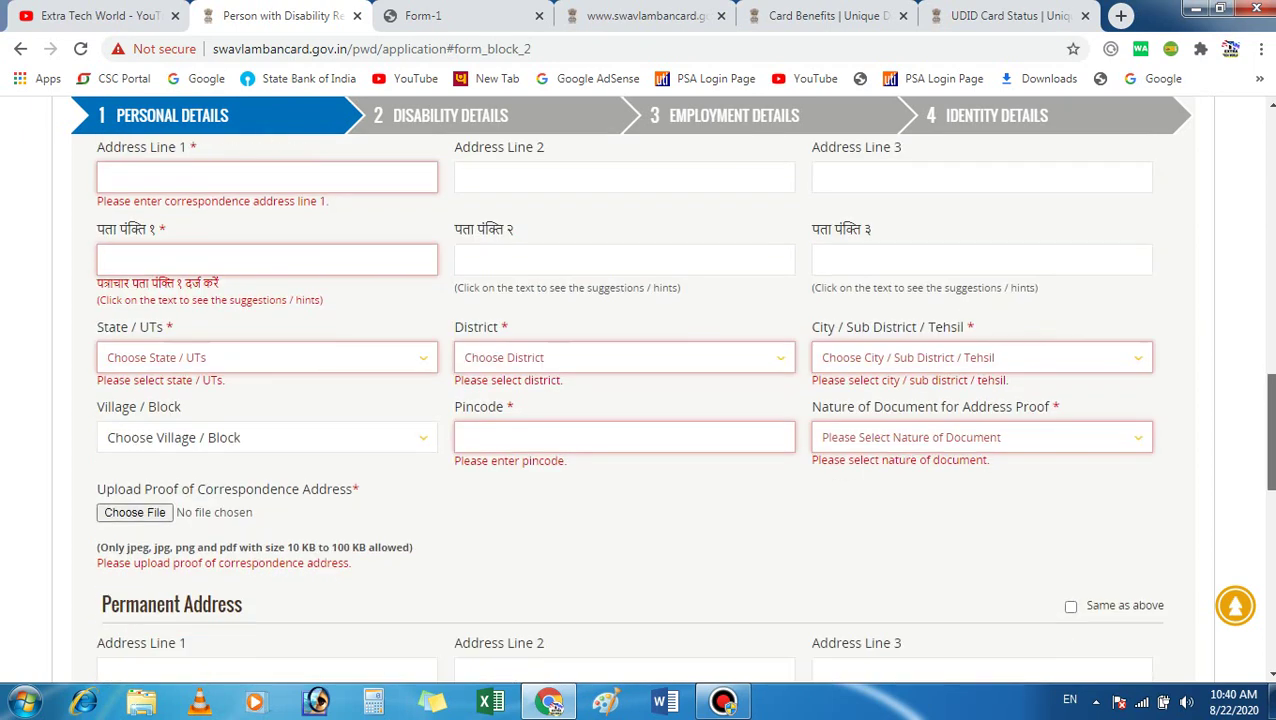
scroll(556, 706, "up", 15)
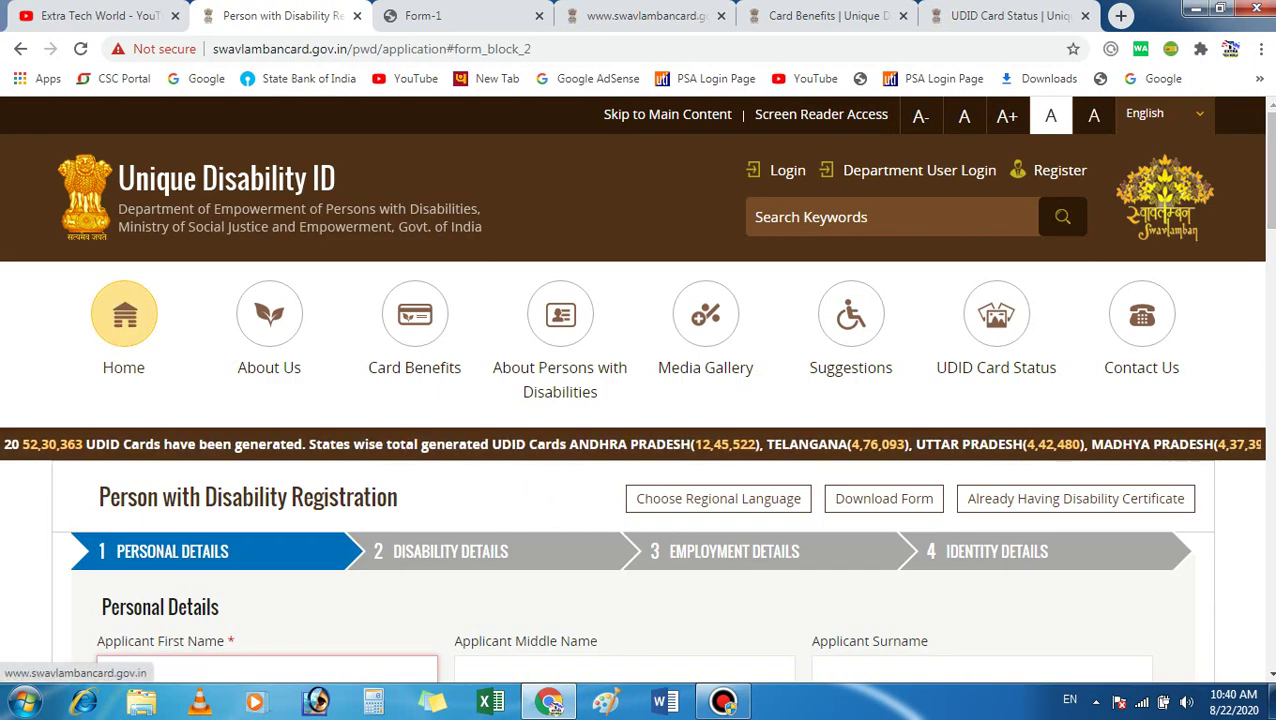
Step: Return to the portal's home page, checking the Identity Details section of Form-1 while it loads
left_click(124, 318)
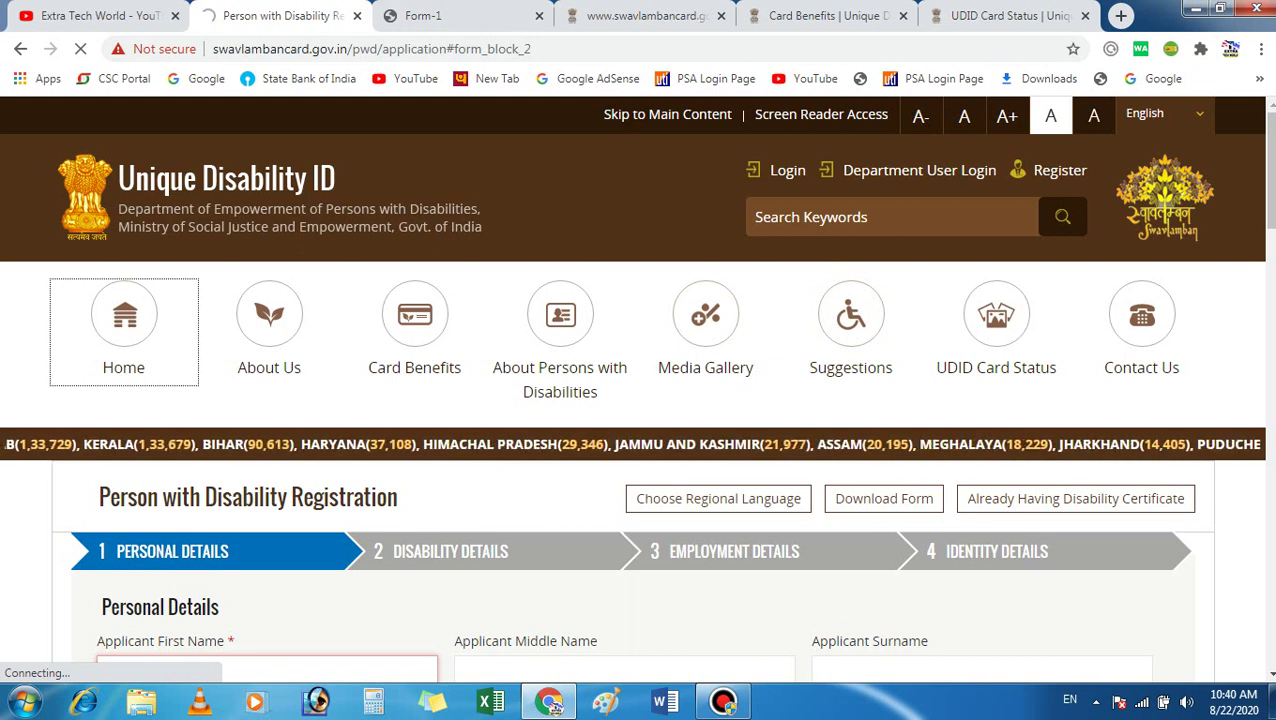
left_click(641, 15)
left_click(462, 15)
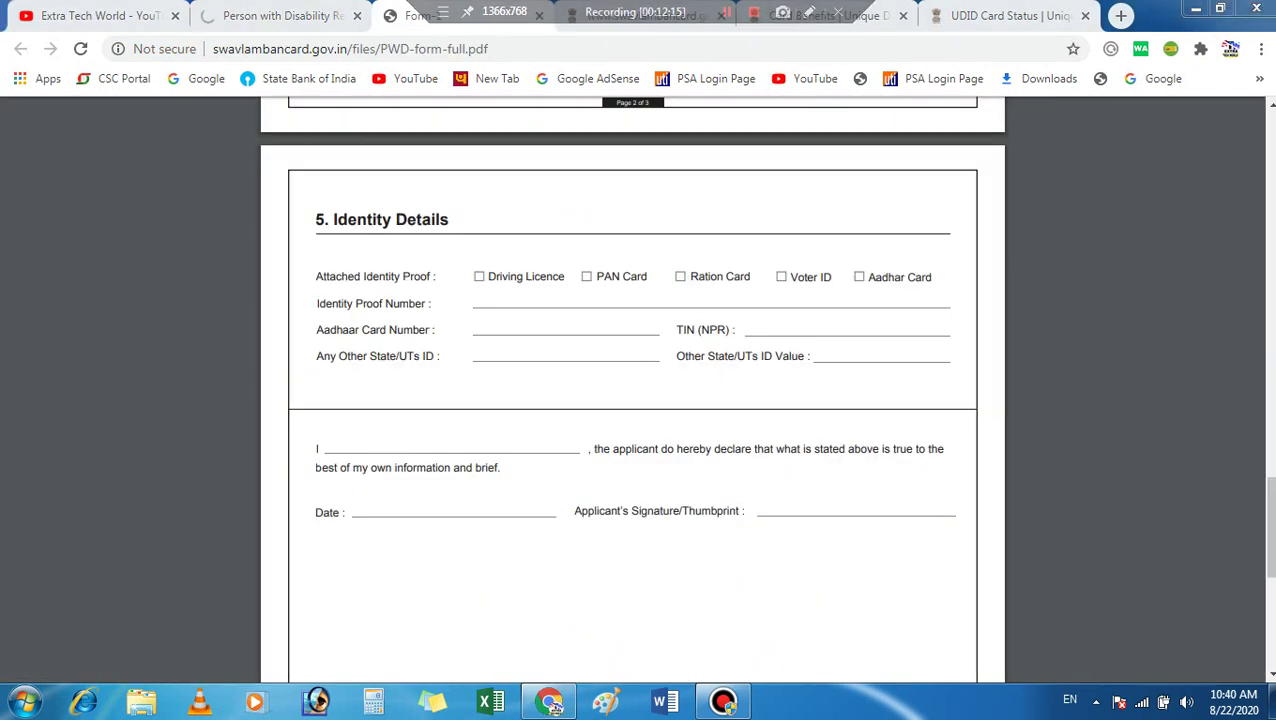
left_click(281, 15)
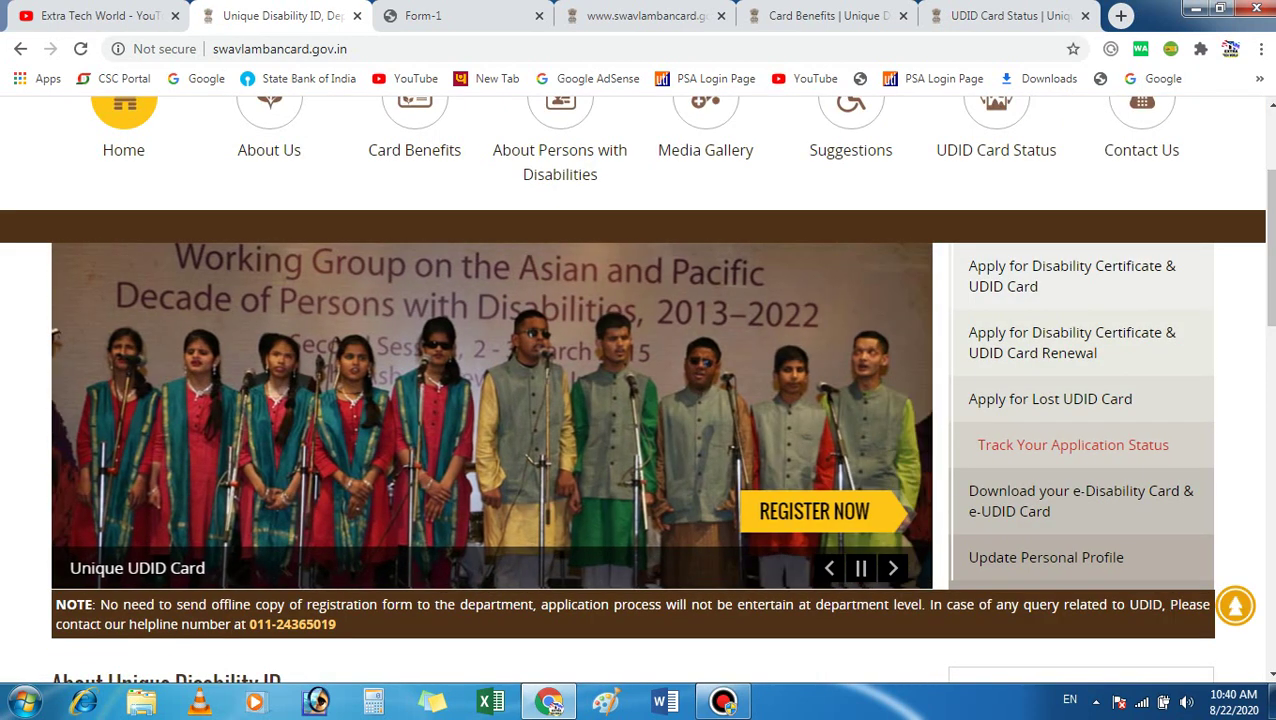
Step: Open the Track Your Application Status page and activate its Enrolment / UDID / Request Number field
left_click(1065, 445)
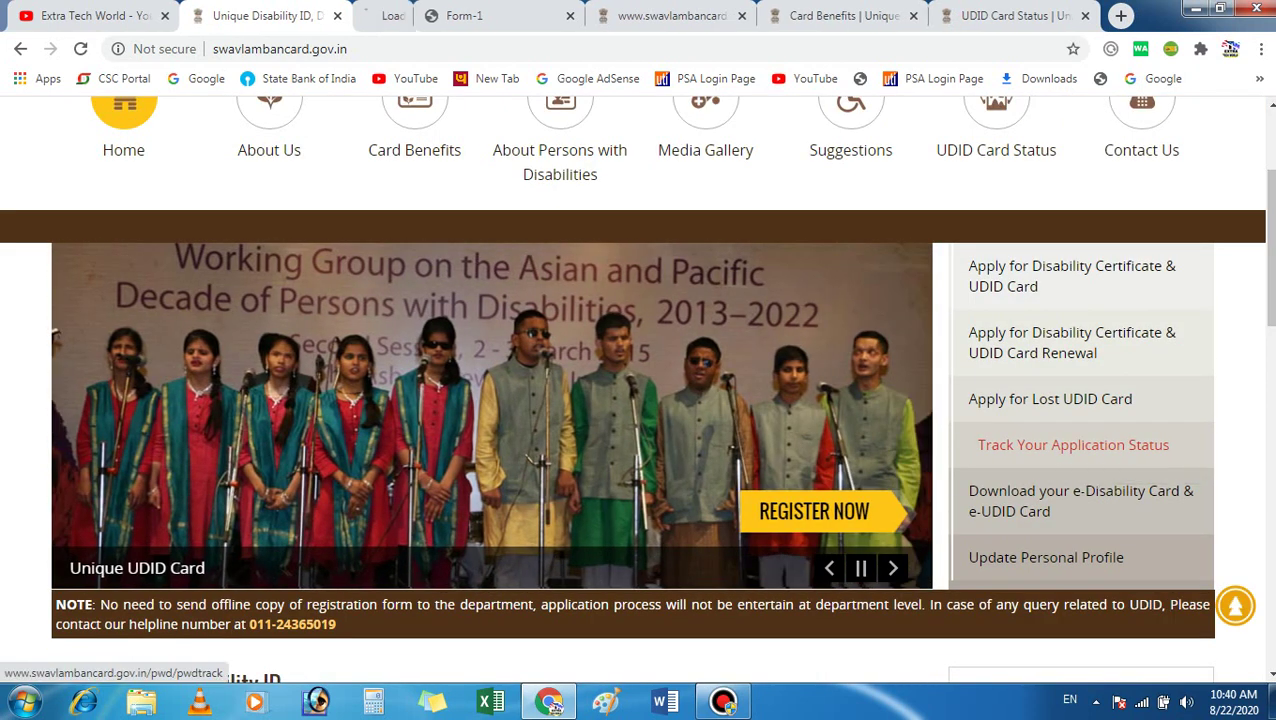
left_click(392, 15)
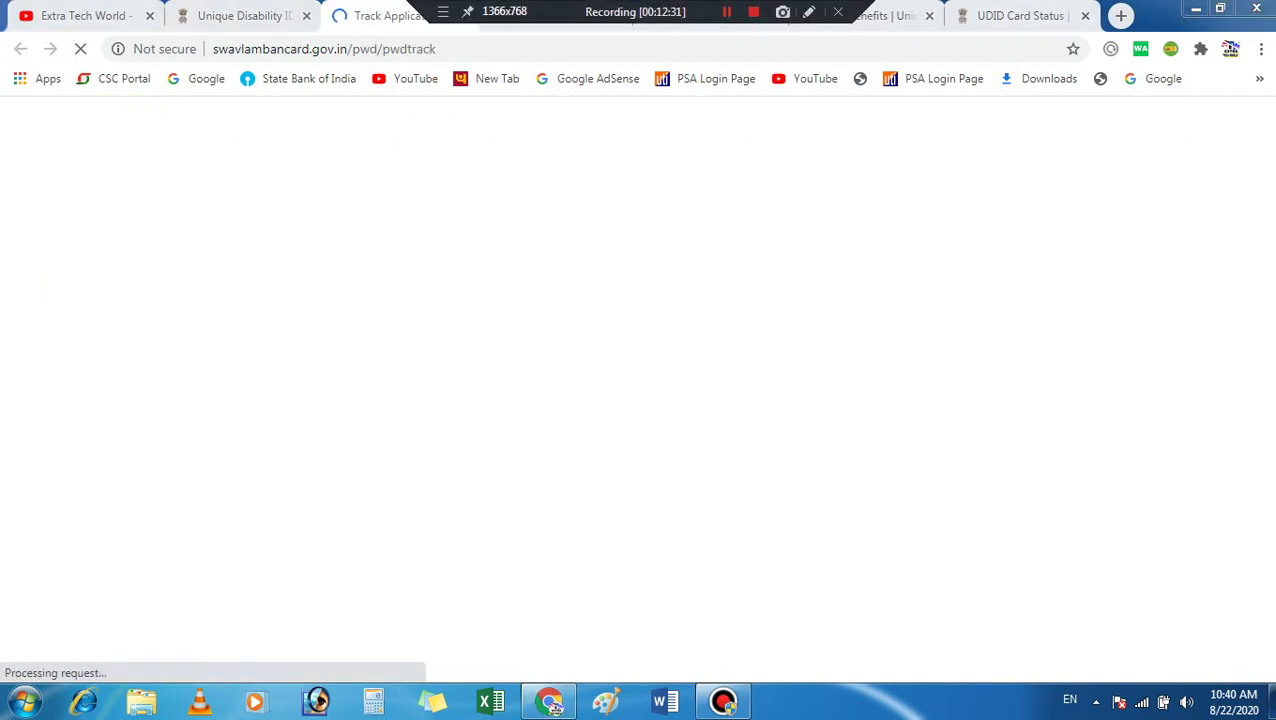
scroll(640, 400, "down", 1)
left_click(399, 563)
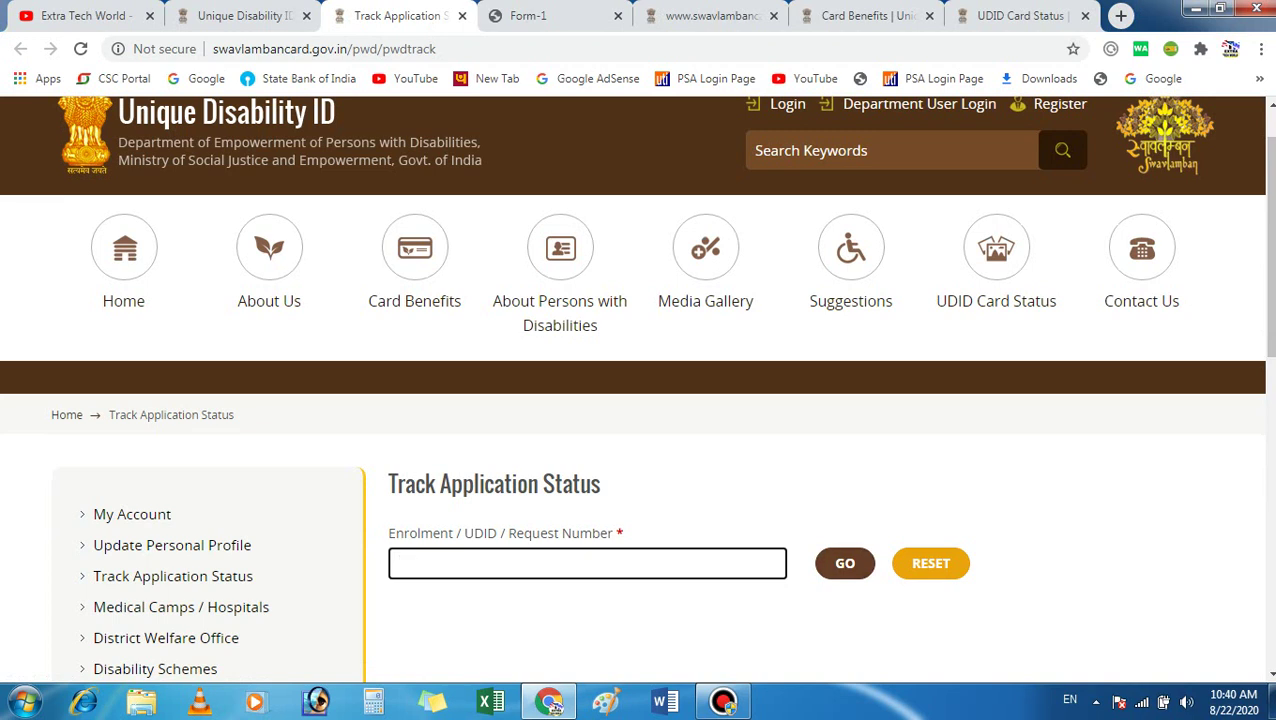
Step: Open the Download your e-Disability Card & e-UDID Card page from the home page in a separate tab, keeping the home page in view
key("ctrl+shift+Tab")
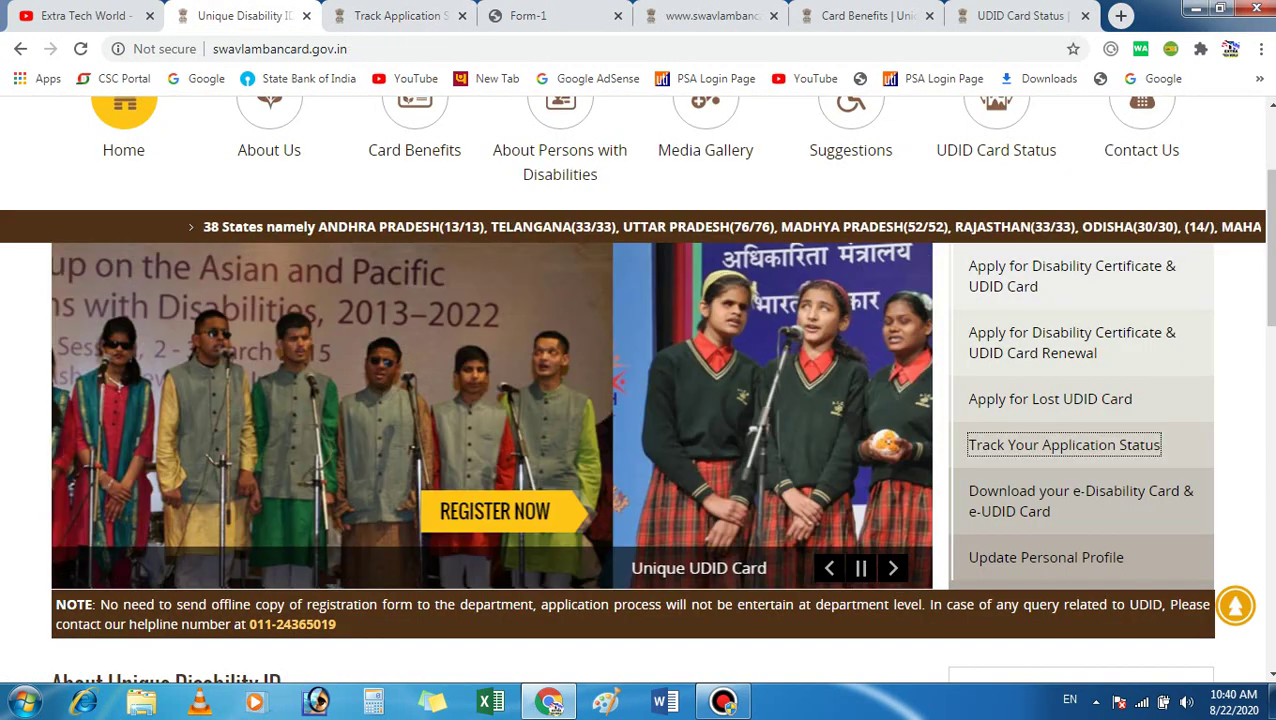
scroll(553, 705, "down", 1)
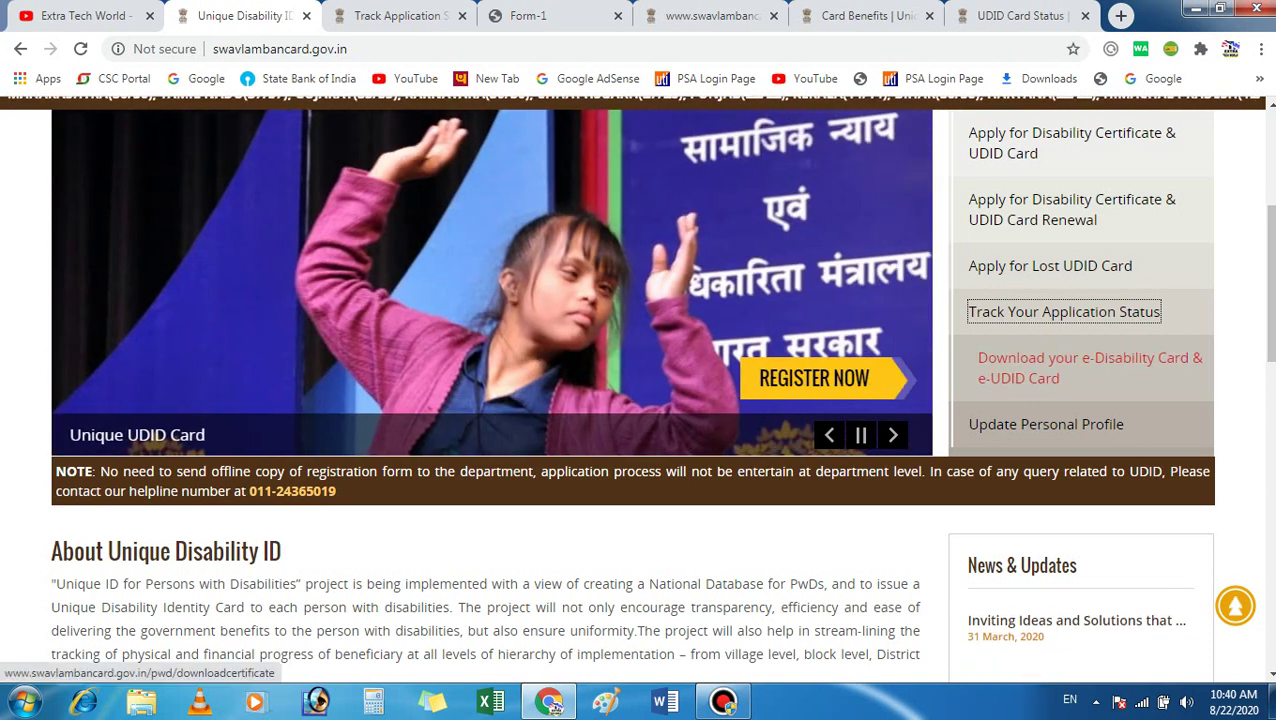
middle_click(1010, 365)
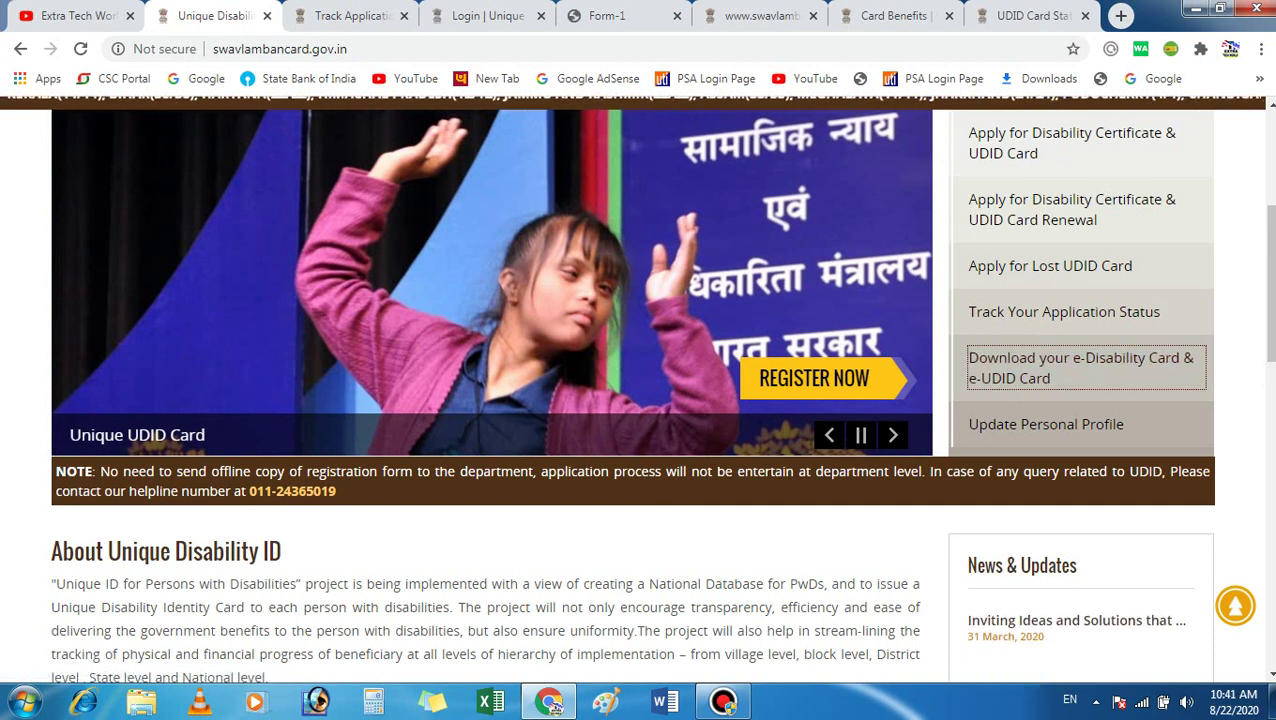
key("ctrl+Tab")
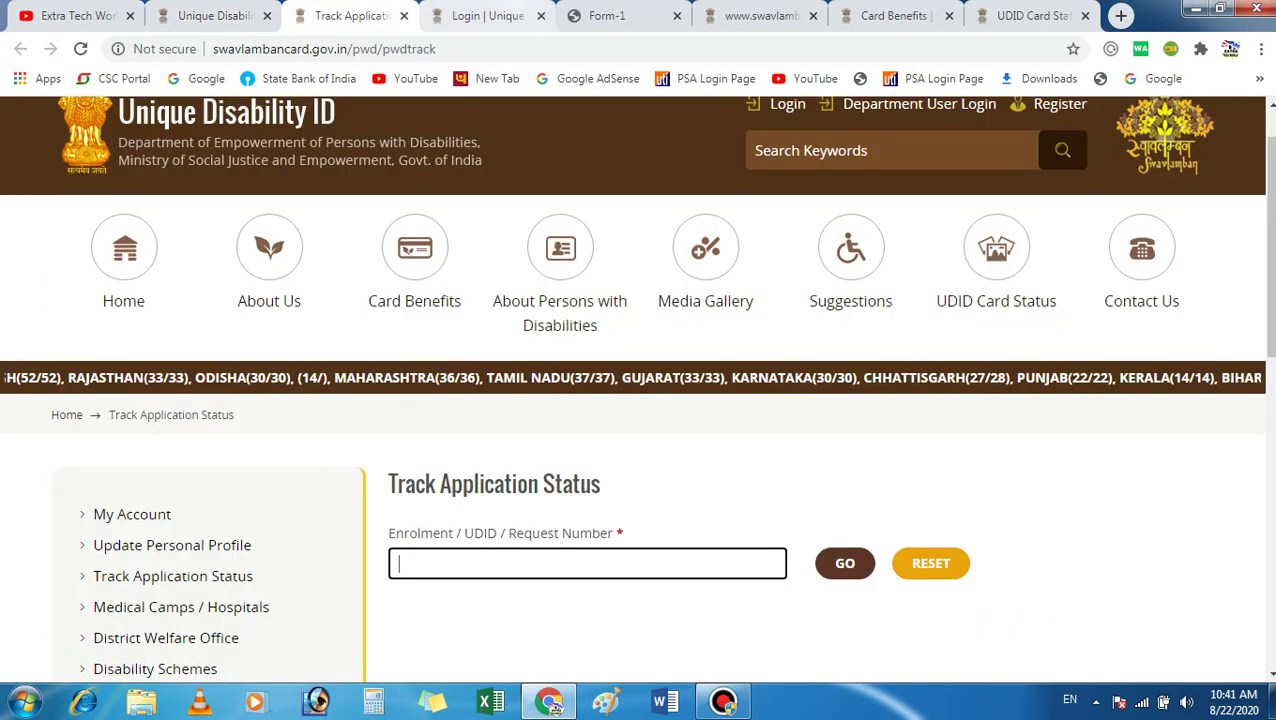
key("ctrl+Tab")
key("ctrl+shift+Tab")
key("ctrl+shift+Tab")
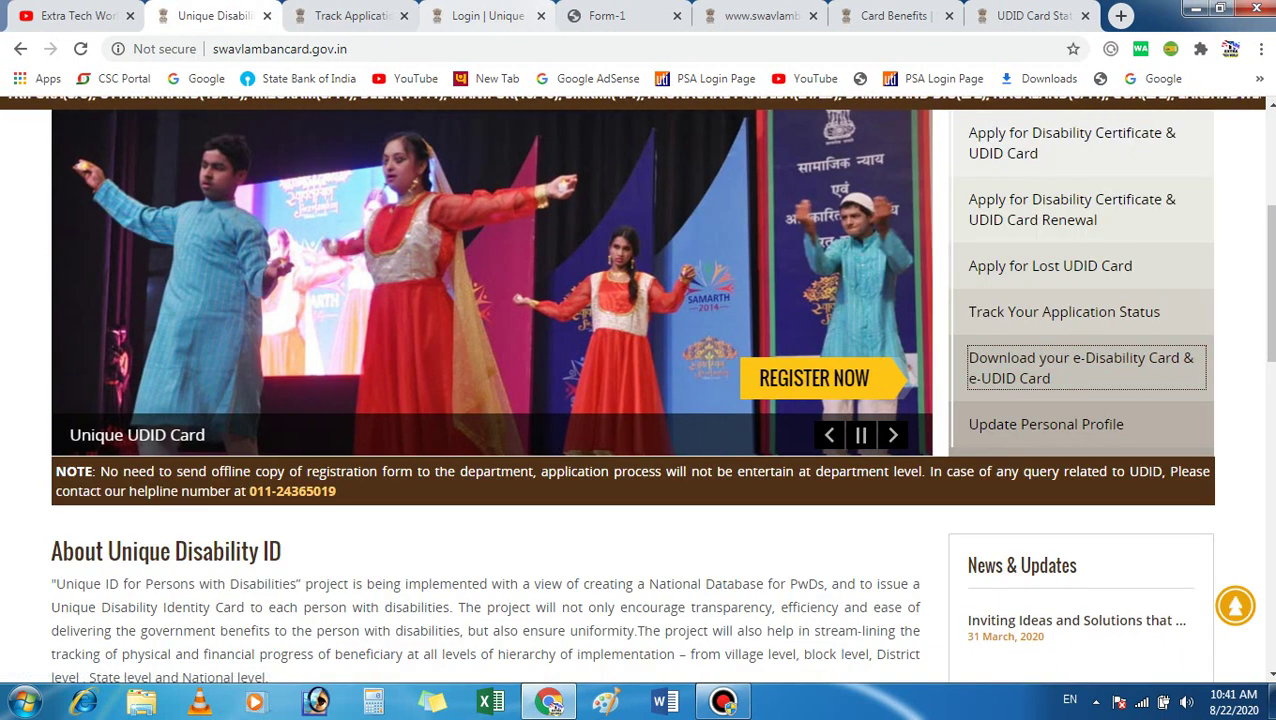
Step: Examine the Enrolment Number / UDID Number, Date of Birth and captcha fields of the card download login form
key("ctrl+Tab")
key("ctrl+Tab")
left_click_drag(1271, 290, 1271, 376)
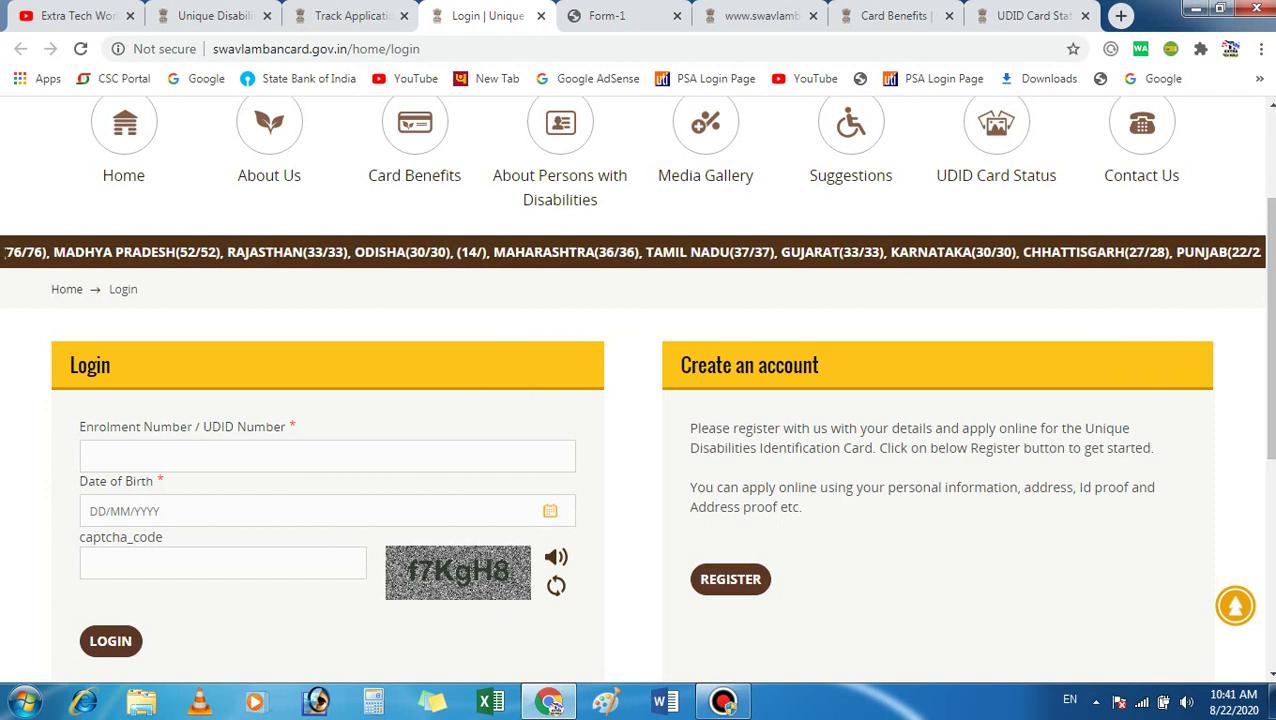
left_click_drag(80, 427, 212, 427)
left_click(212, 455)
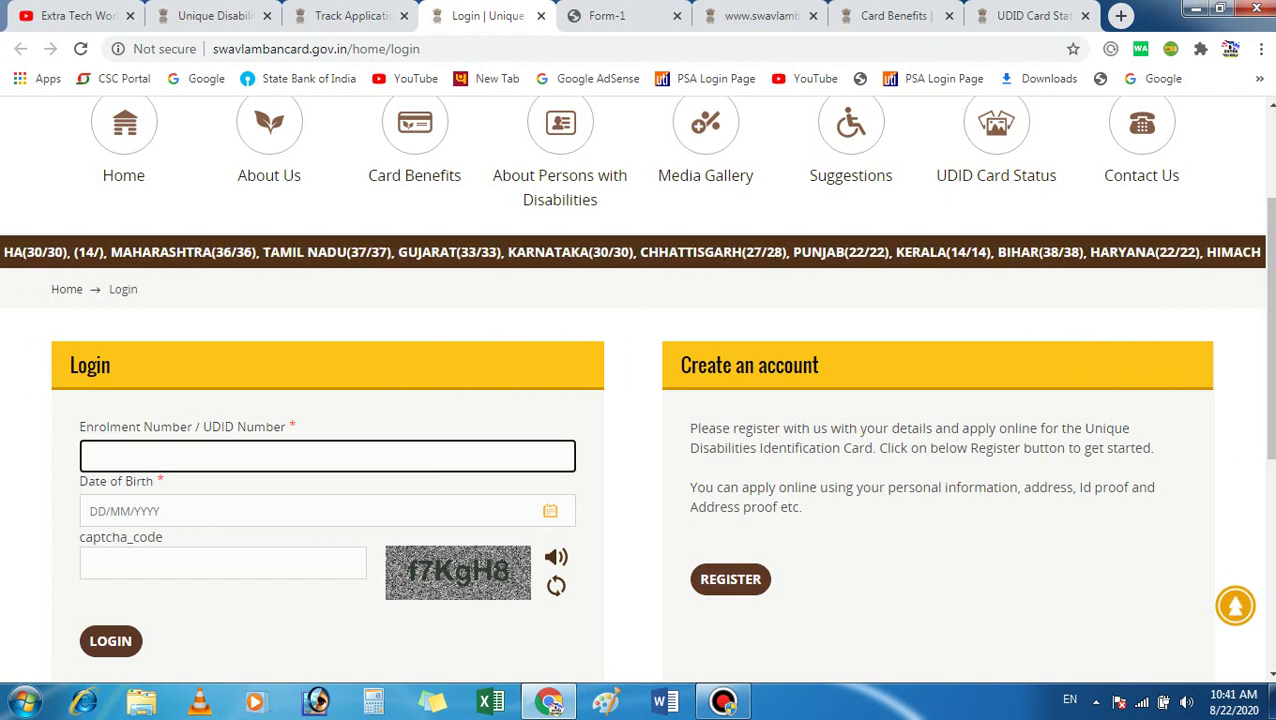
left_click(212, 510)
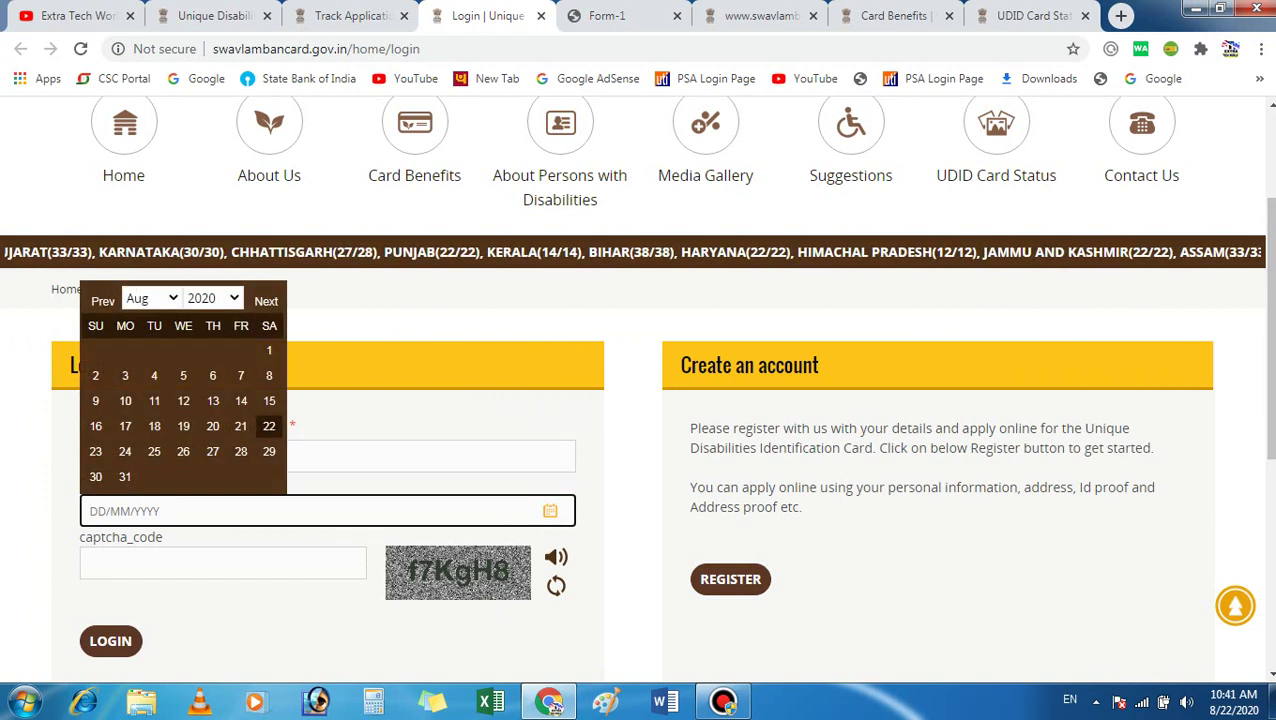
left_click(212, 563)
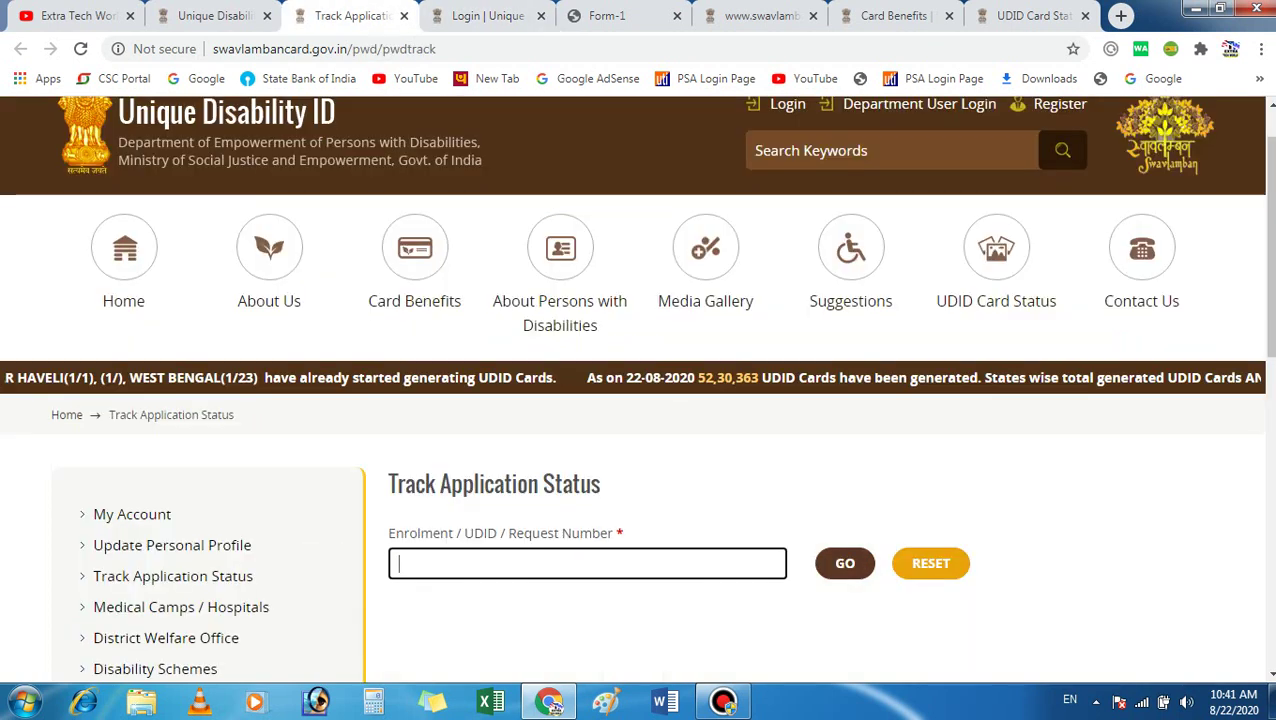
Step: Revisit the Track Application Status page and the service links on the portal's home page
left_click(380, 15)
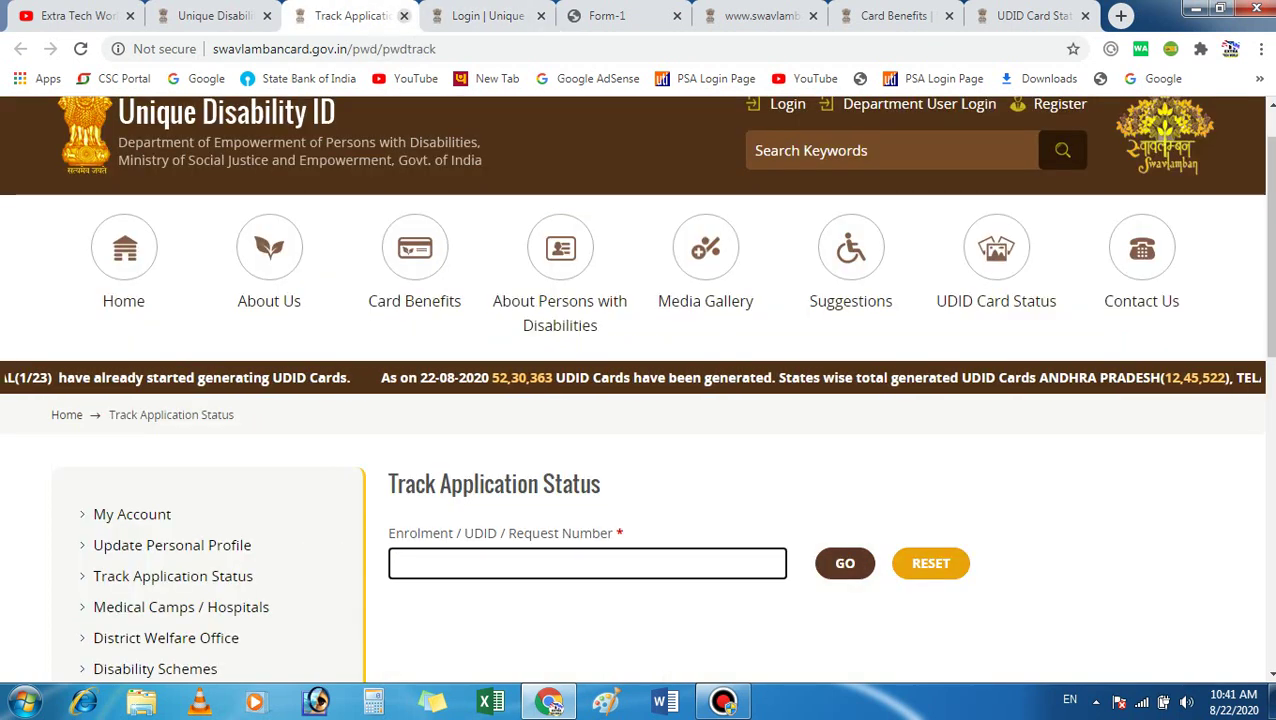
left_click(212, 15)
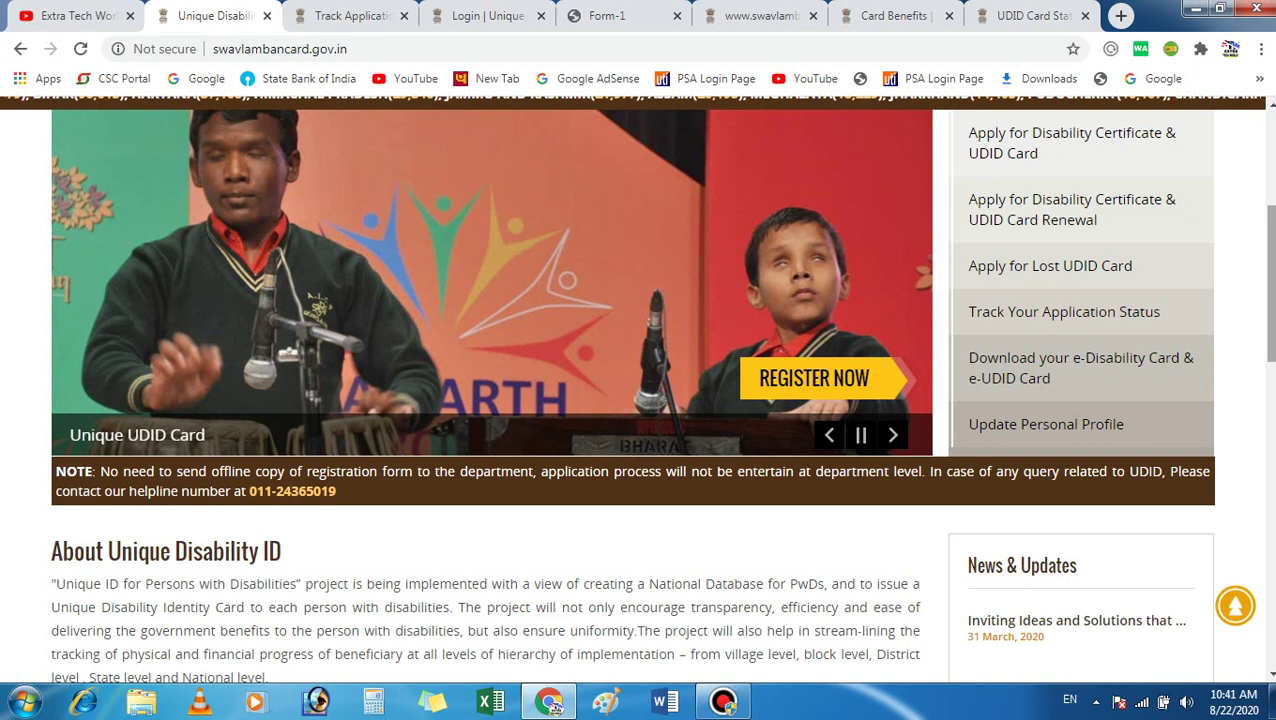
scroll(637, 389, "up", 4)
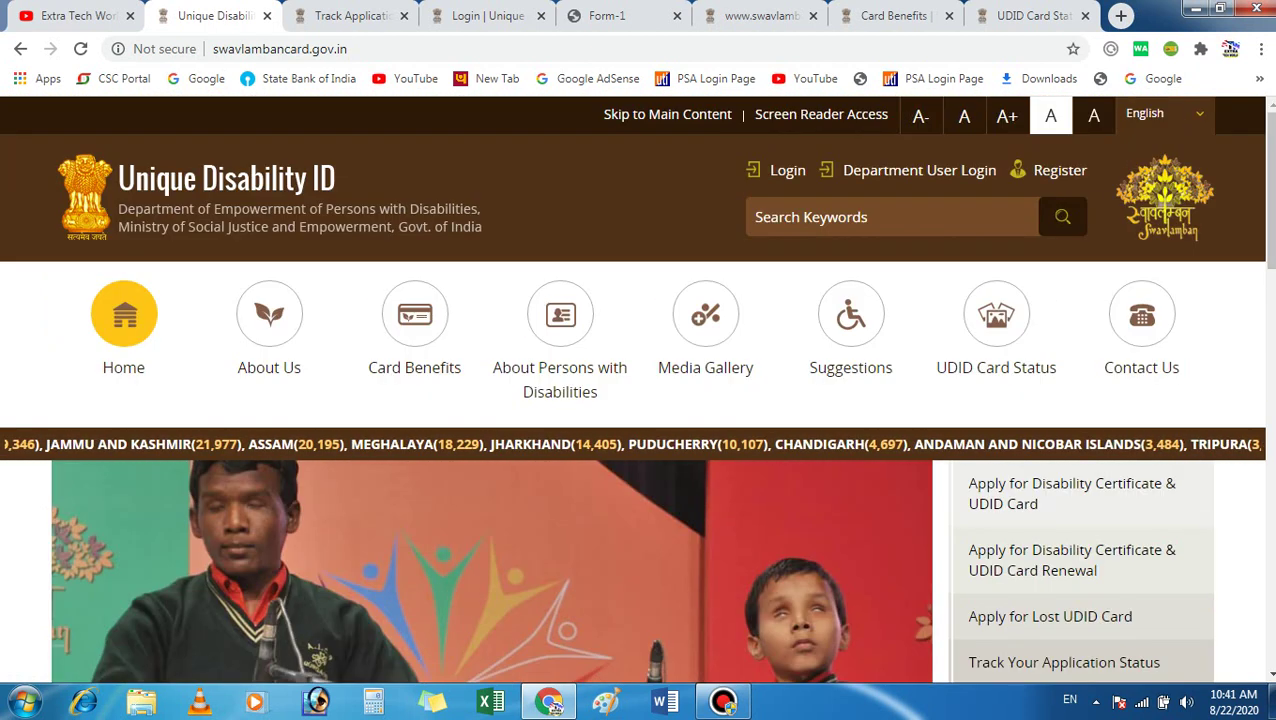
key("ctrl+Tab")
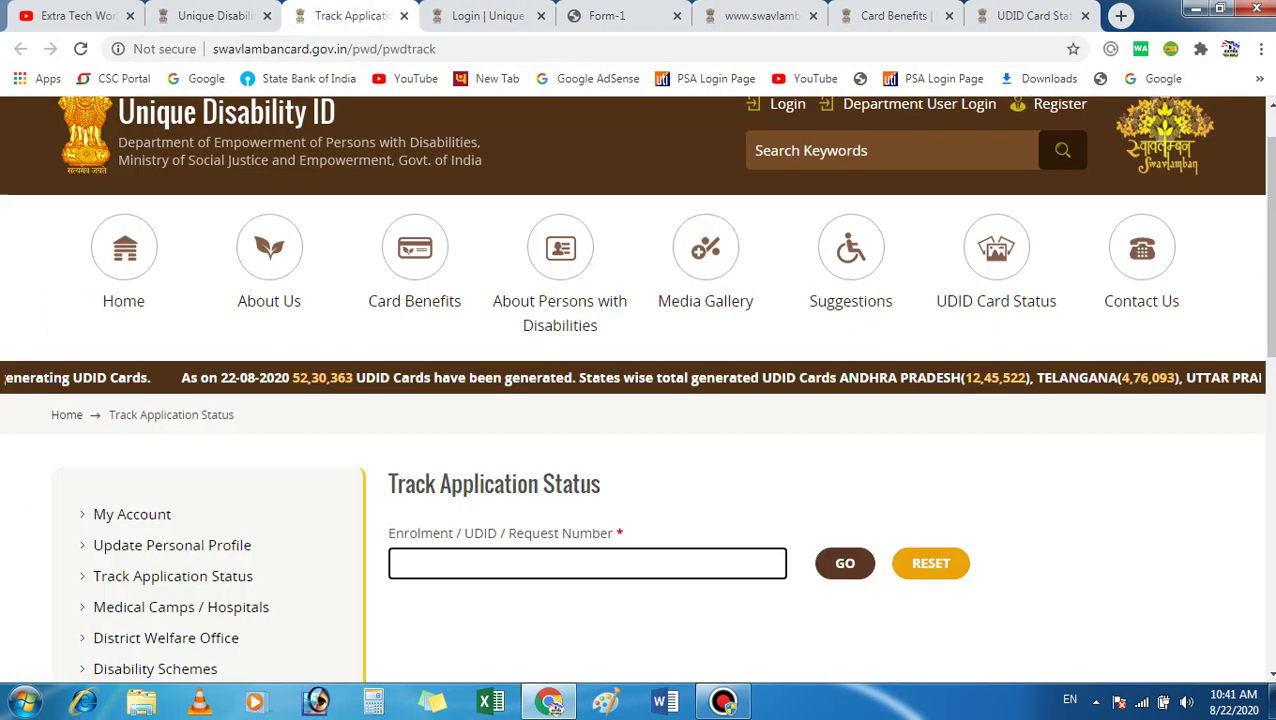
key("ctrl+shift+Tab")
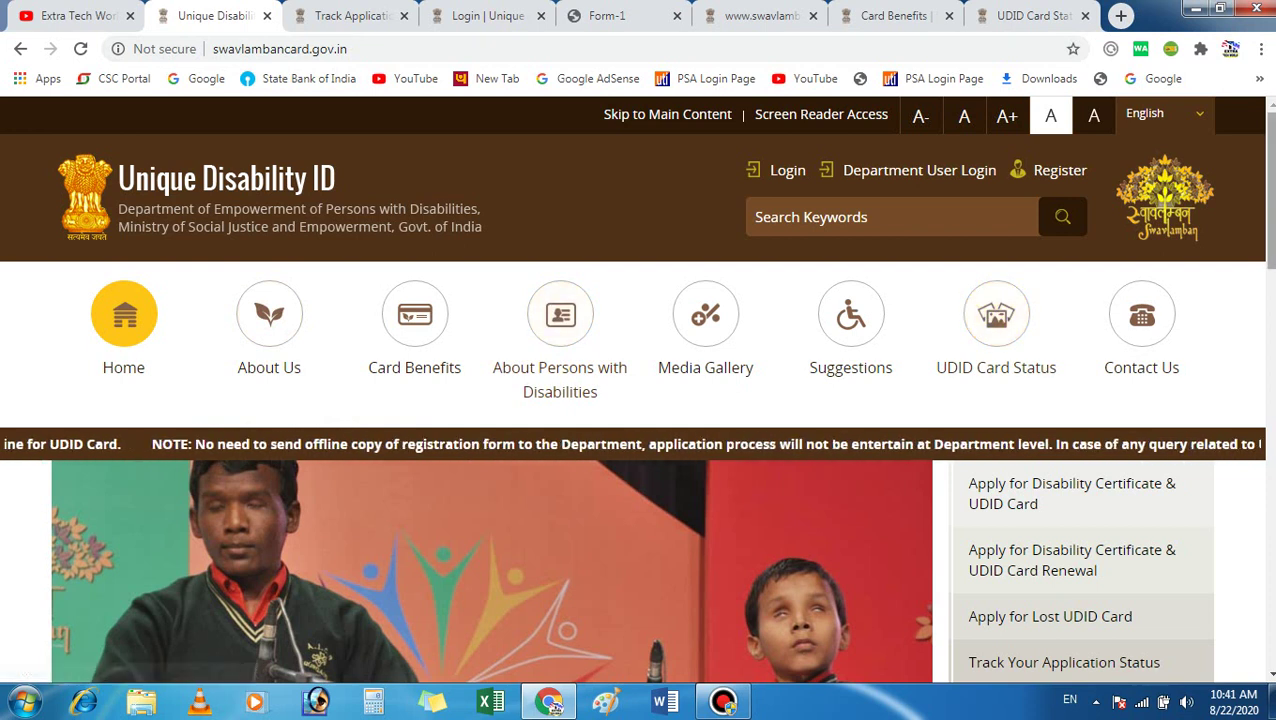
Step: Open the portal's Contact Us page and show its message form and Contact Information section
scroll(636, 393, "down", 1)
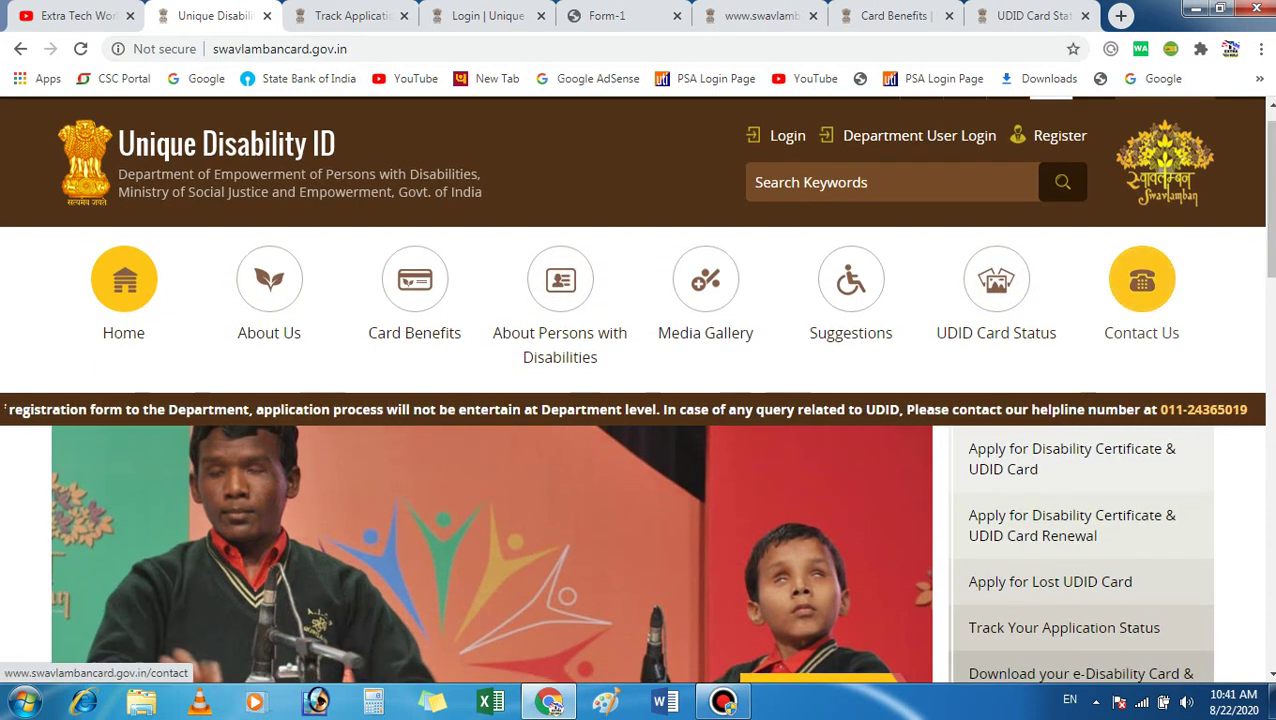
left_click(1142, 285)
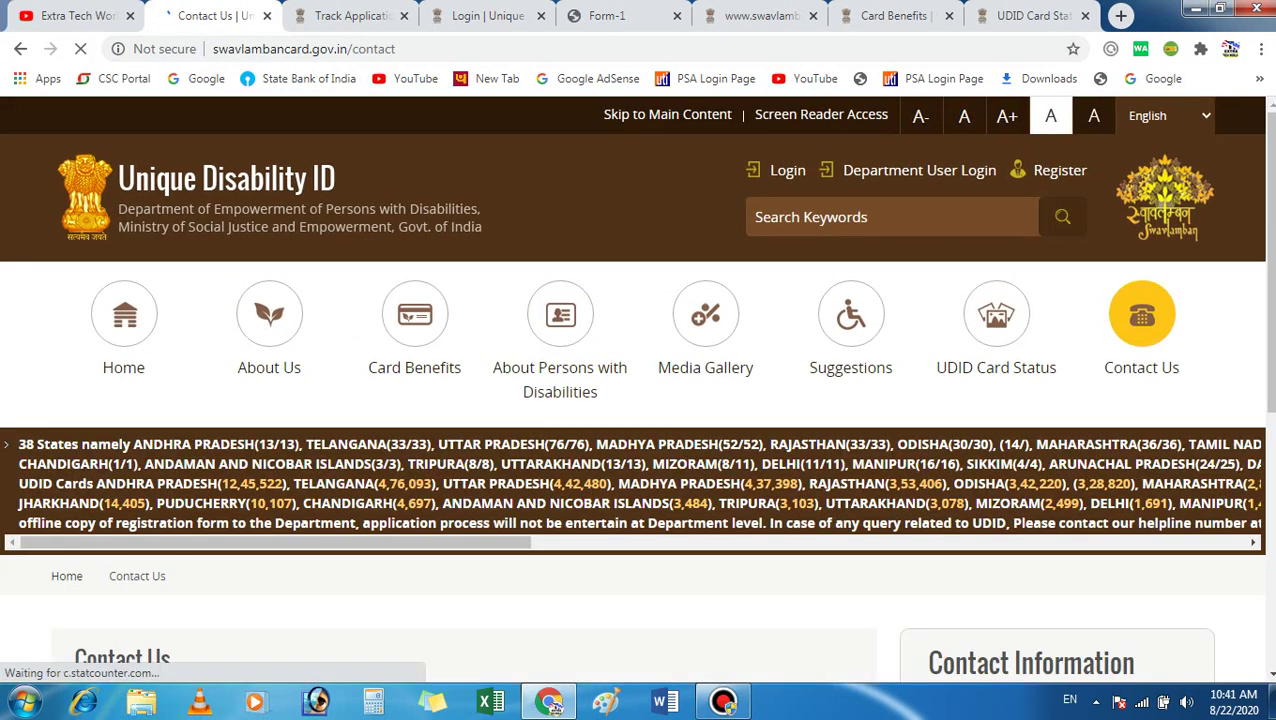
left_click_drag(1268, 230, 1268, 341)
scroll(638, 400, "down", 2)
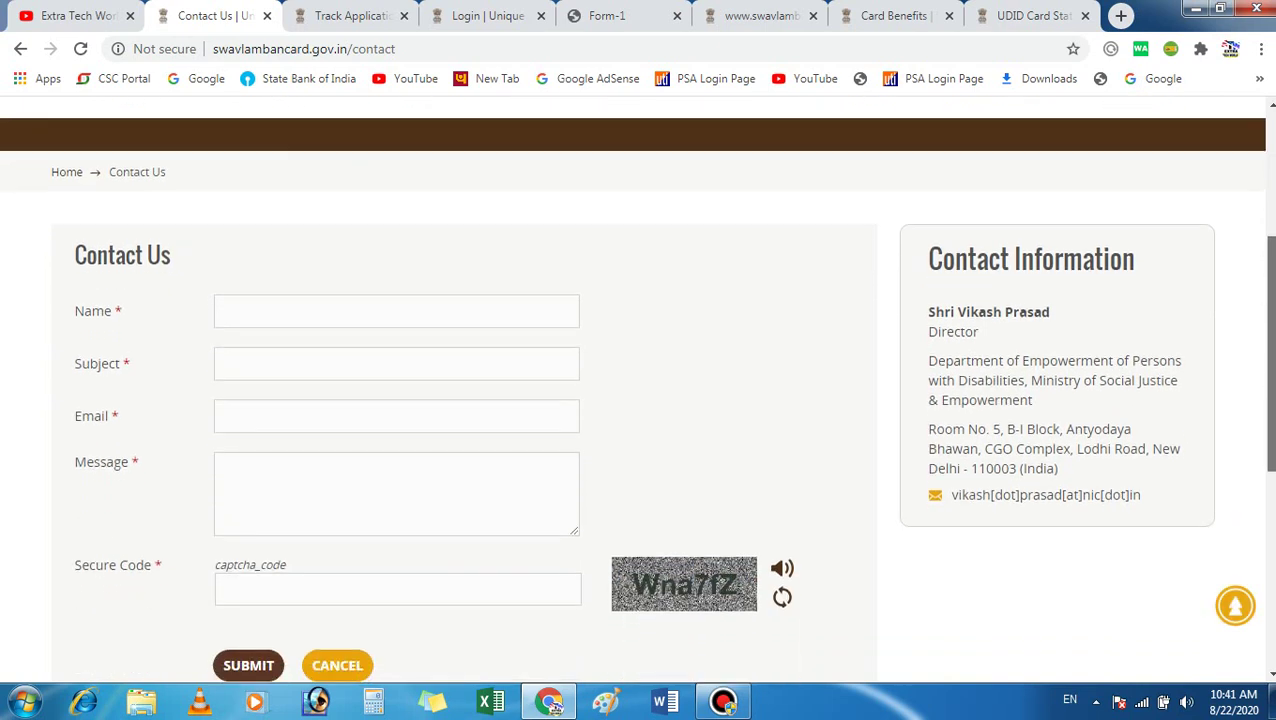
scroll(638, 400, "up", 1)
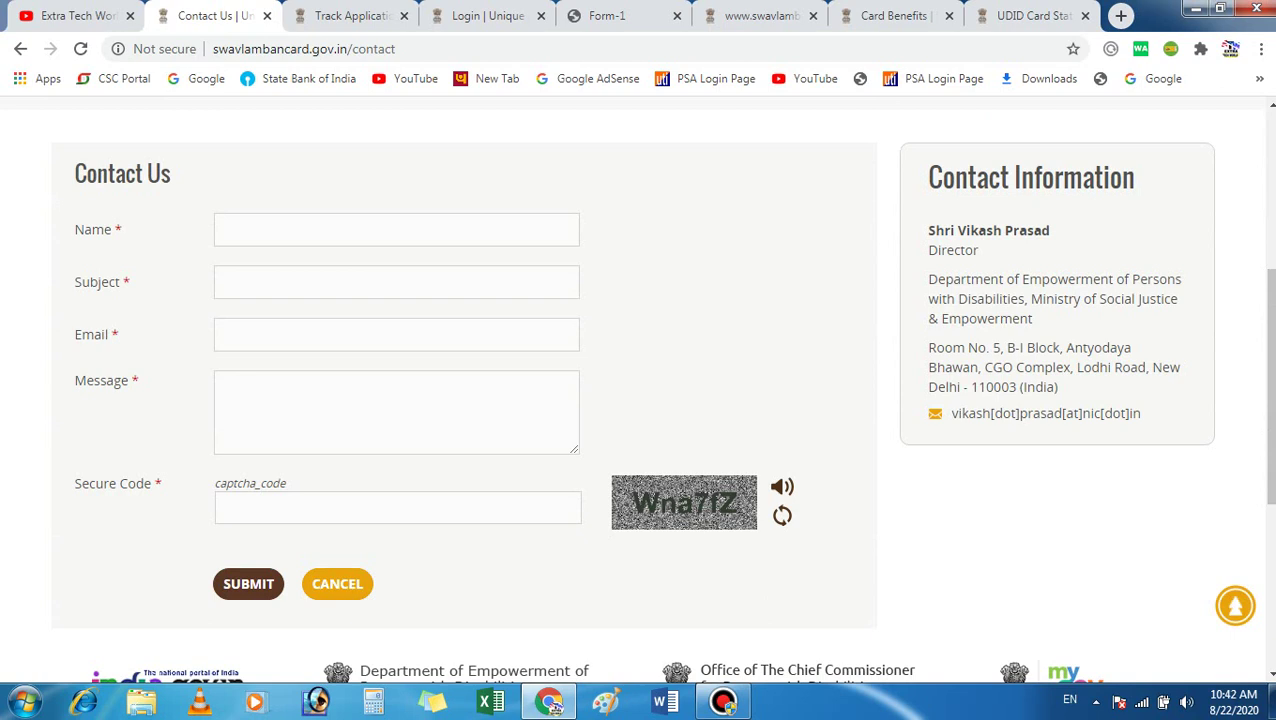
Step: Examine the contact e-mail entry and the Subject, Email and Message fields of the Contact Us form
mouse_move(951, 413)
left_mouse_down()
mouse_move(1105, 413)
mouse_move(928, 177)
mouse_move(951, 413)
left_mouse_up()
left_click(224, 282)
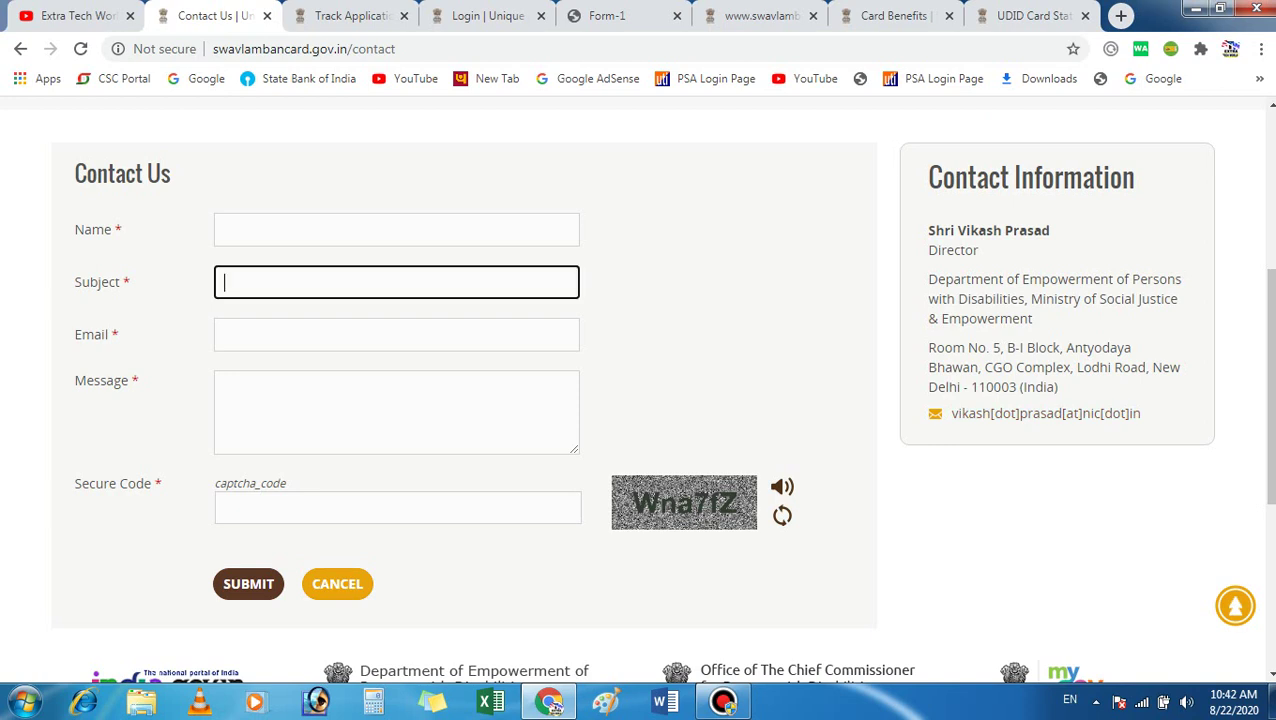
left_click(224, 334)
left_click(224, 385)
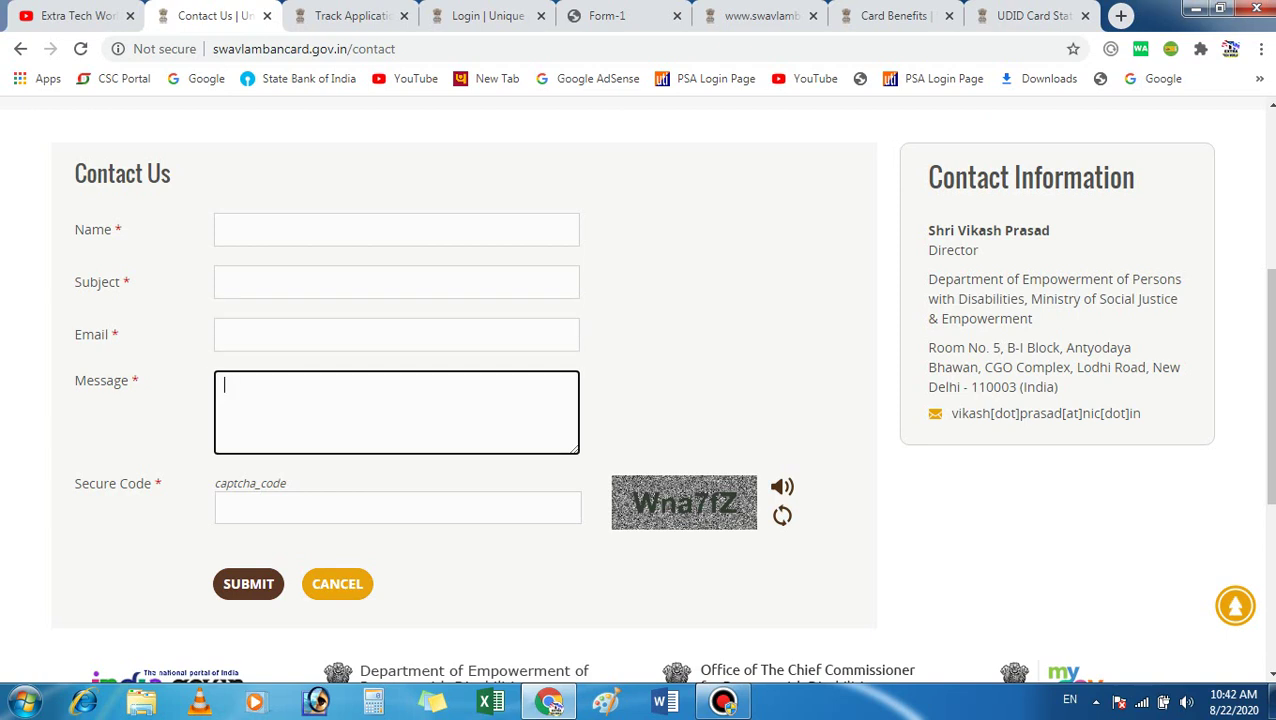
left_click_drag(1268, 385, 1268, 232)
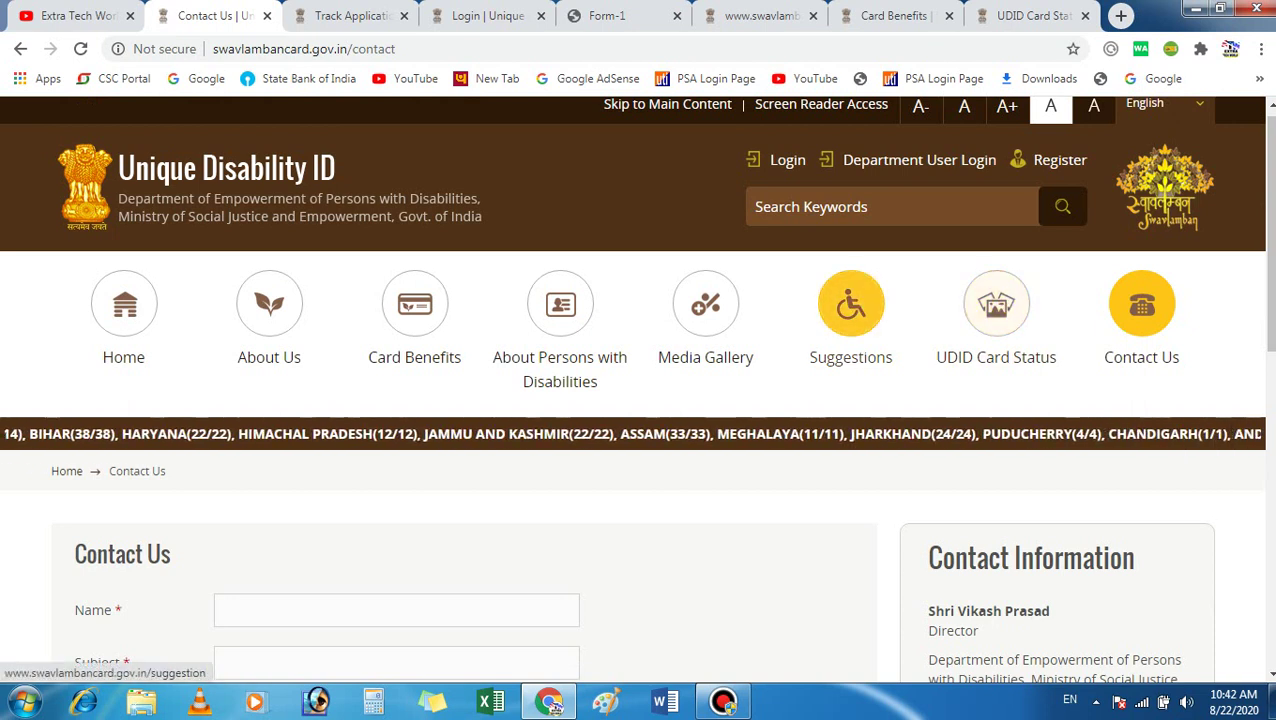
Step: Return to the portal's home page and switch to the Extra Tech World channel on YouTube
left_click(124, 310)
left_click(70, 15)
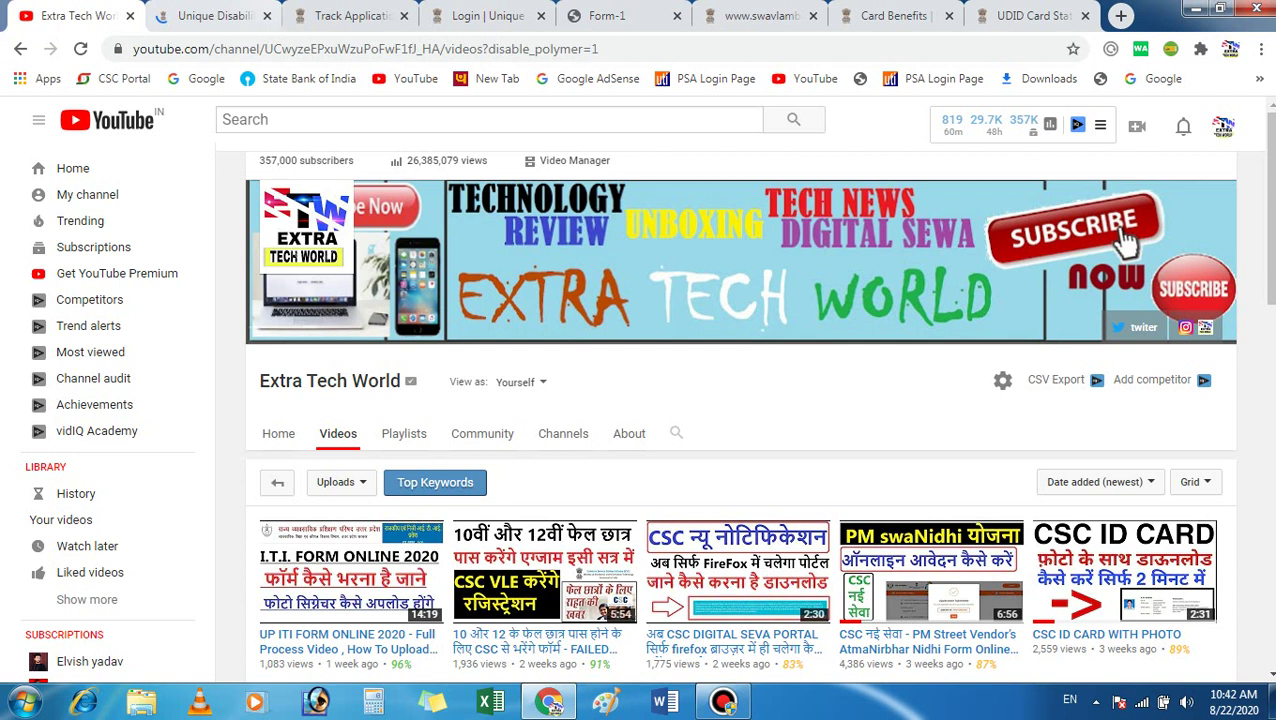